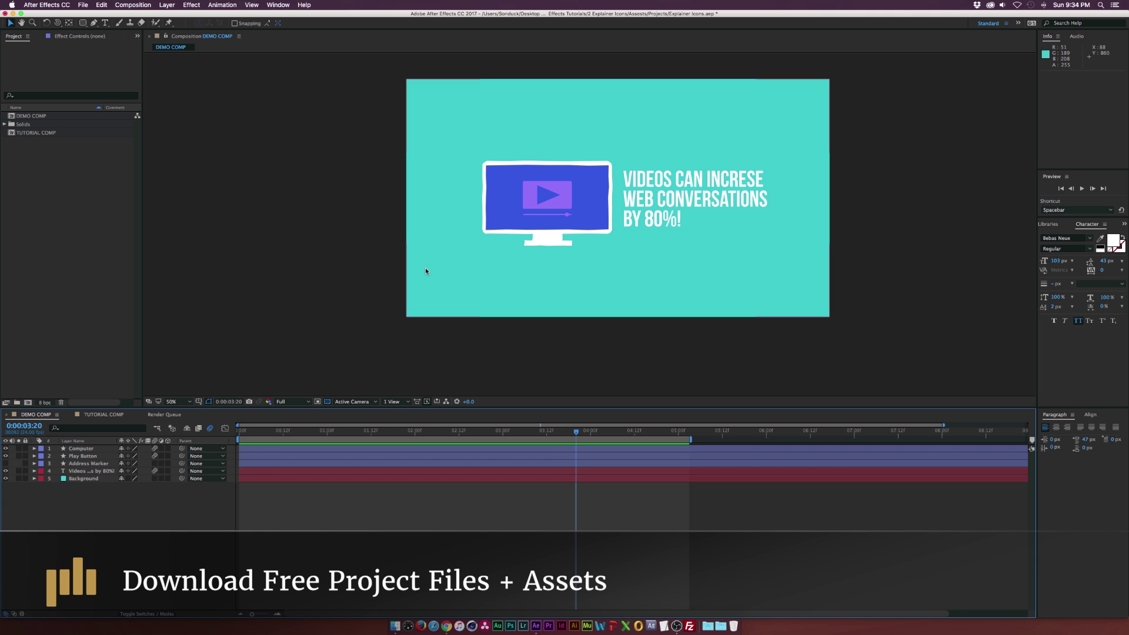
{"action": "left_click", "coordinate": [553, 194]}
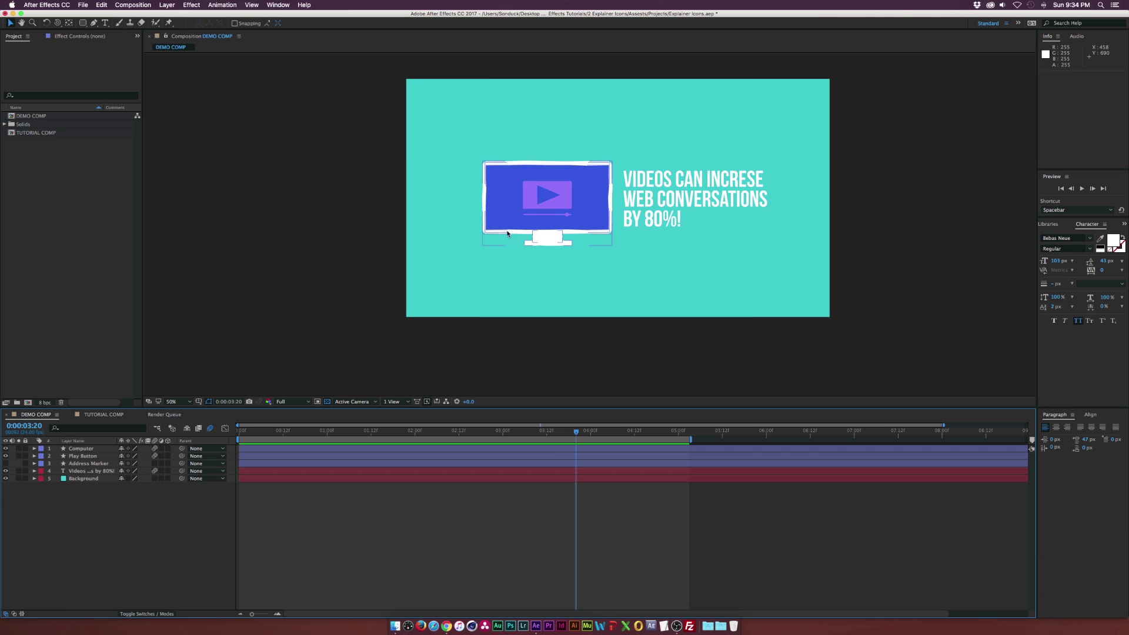
{"action": "left_click", "coordinate": [361, 299]}
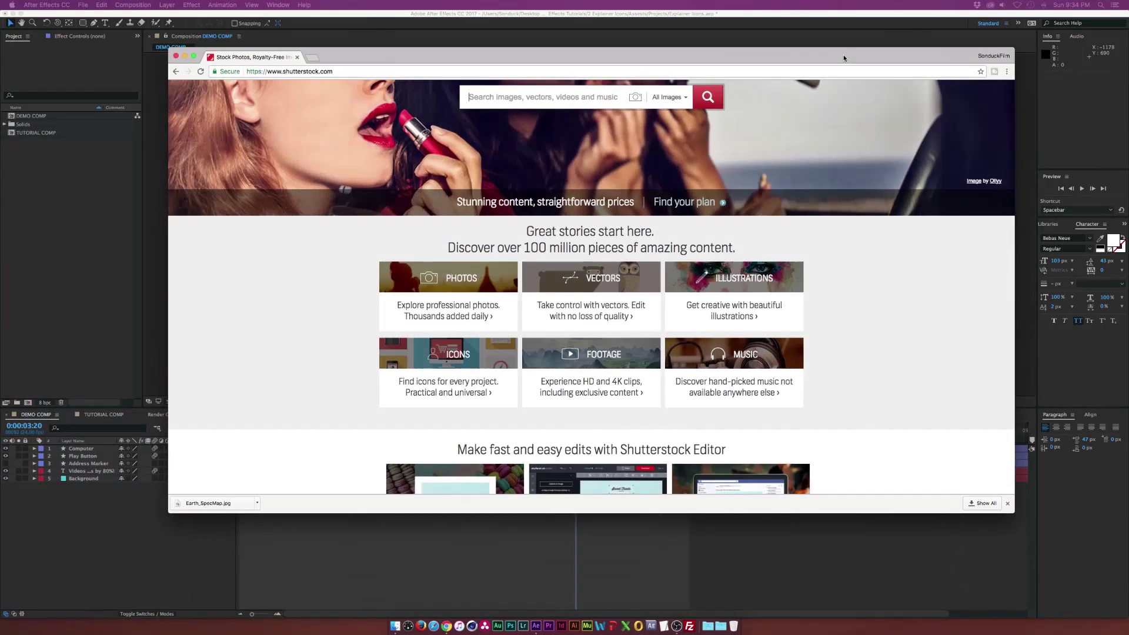
Browse the icon sets on Shutterstock in Chrome and examine the enlarged preview of the SEO 32 Icons outline set.
{"action": "left_click", "coordinate": [468, 354]}
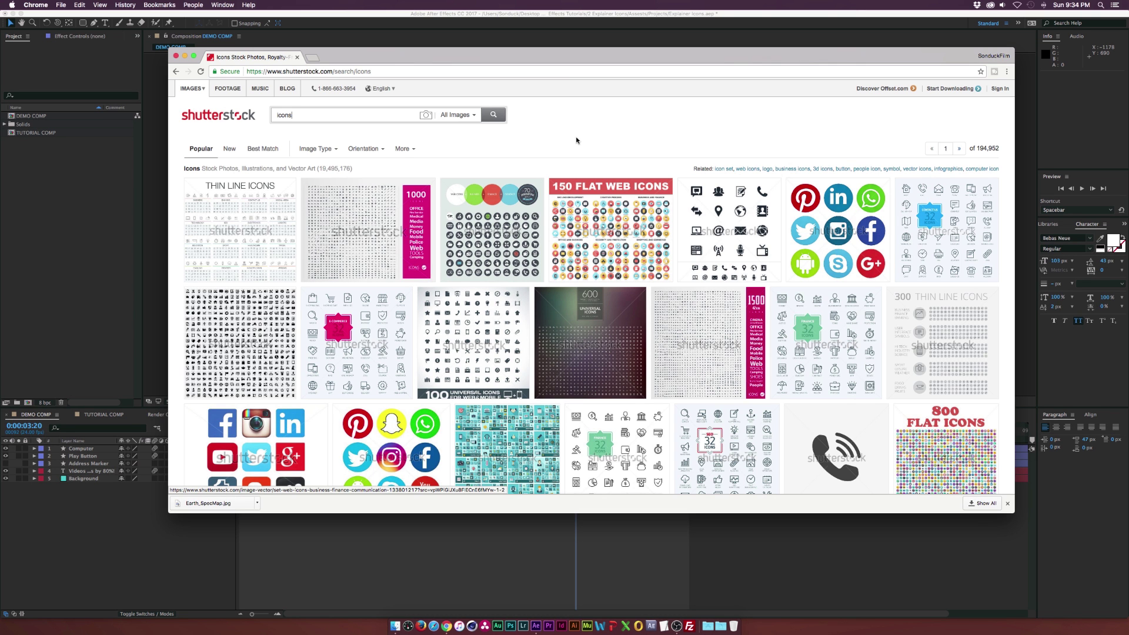
{"action": "scroll", "coordinate": [576, 140], "scroll_direction": "down", "scroll_amount": 3}
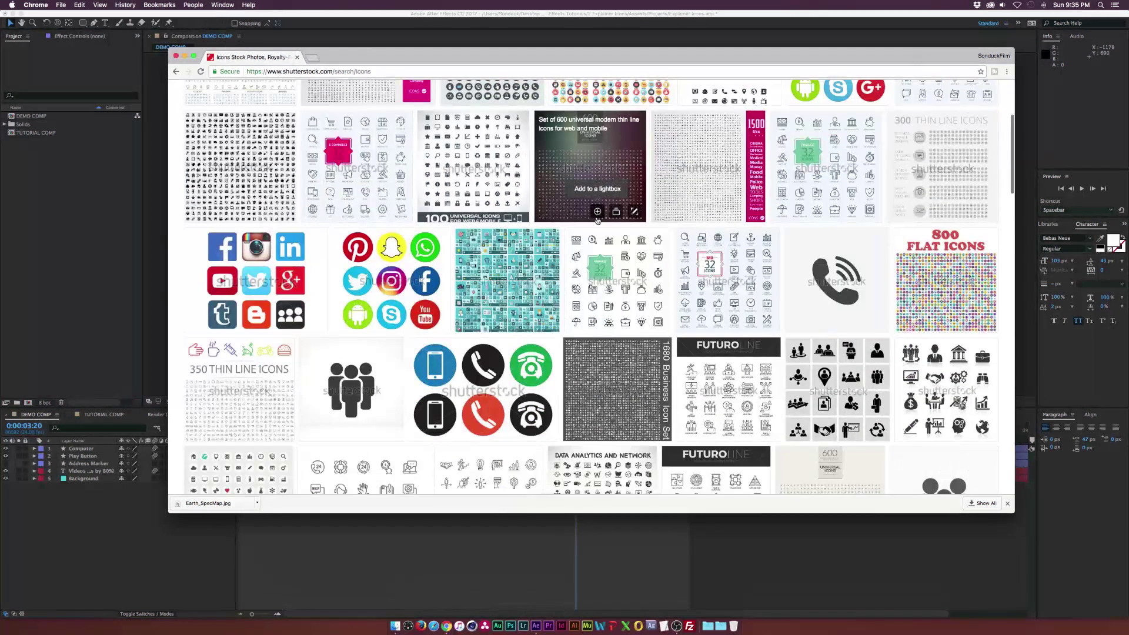
{"action": "scroll", "coordinate": [600, 227], "scroll_direction": "down", "scroll_amount": 5}
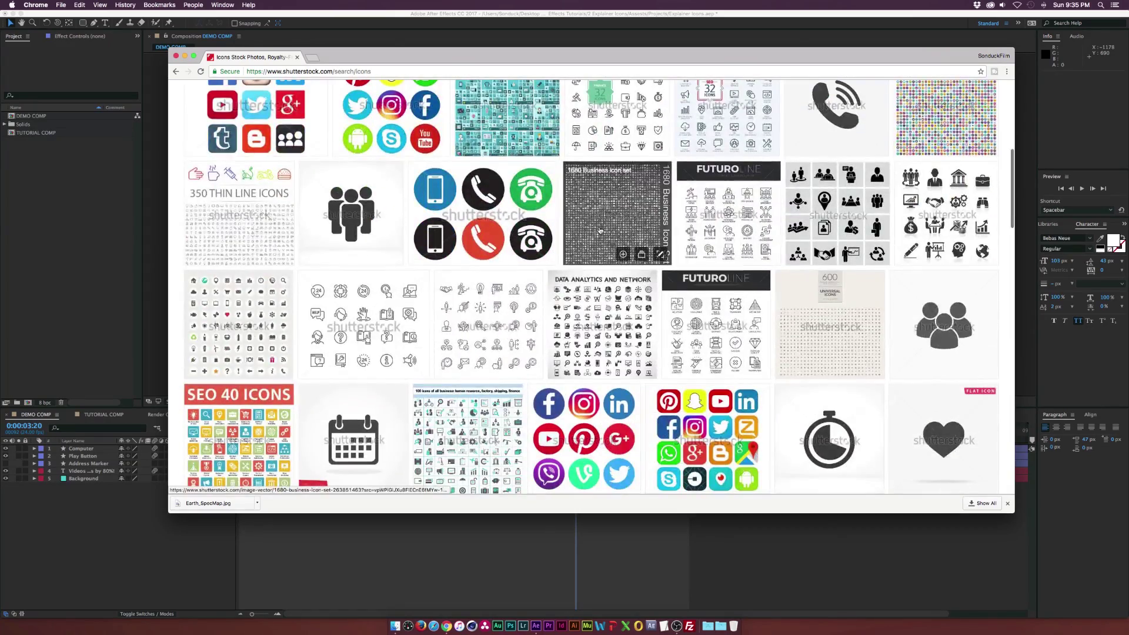
{"action": "scroll", "coordinate": [606, 235], "scroll_direction": "down", "scroll_amount": 5}
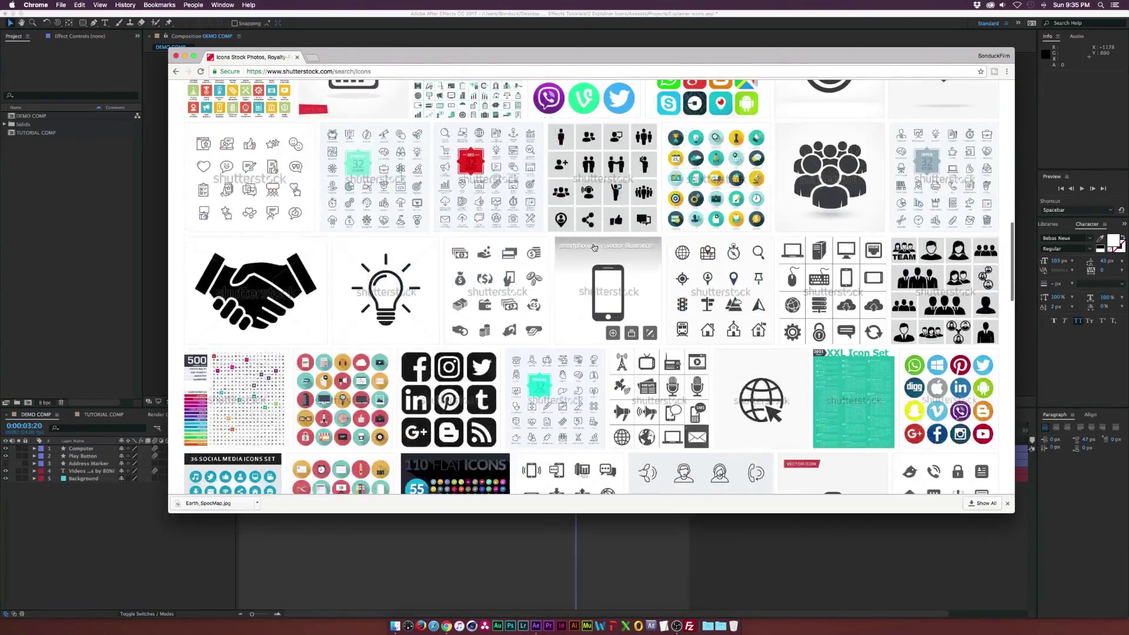
{"action": "key", "text": "super+bracketleft"}
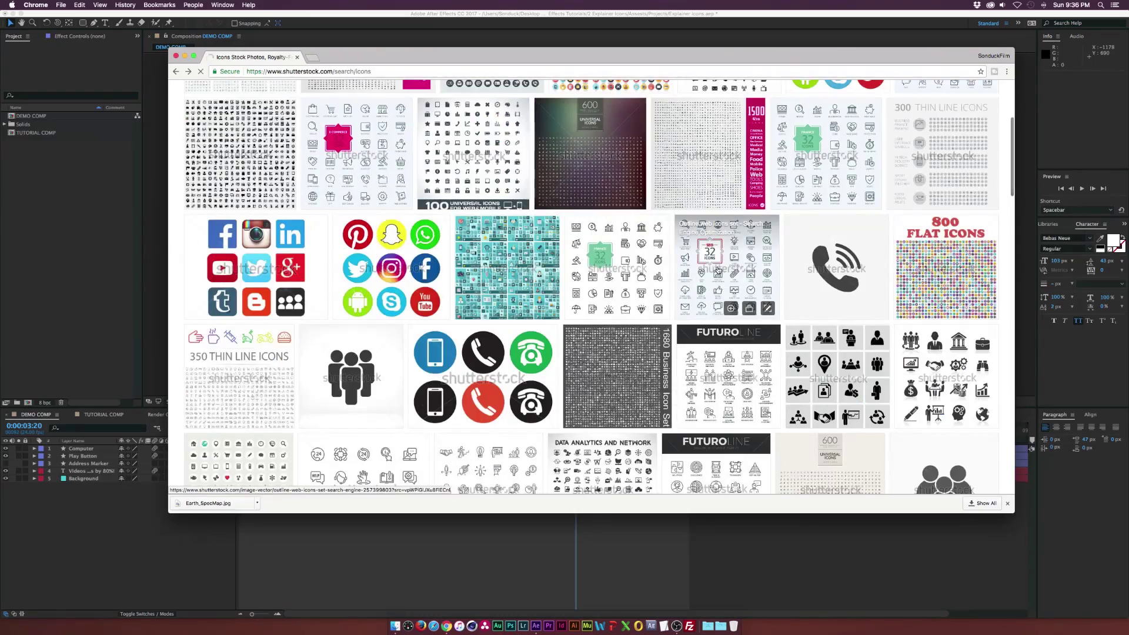
{"action": "left_click", "coordinate": [717, 271]}
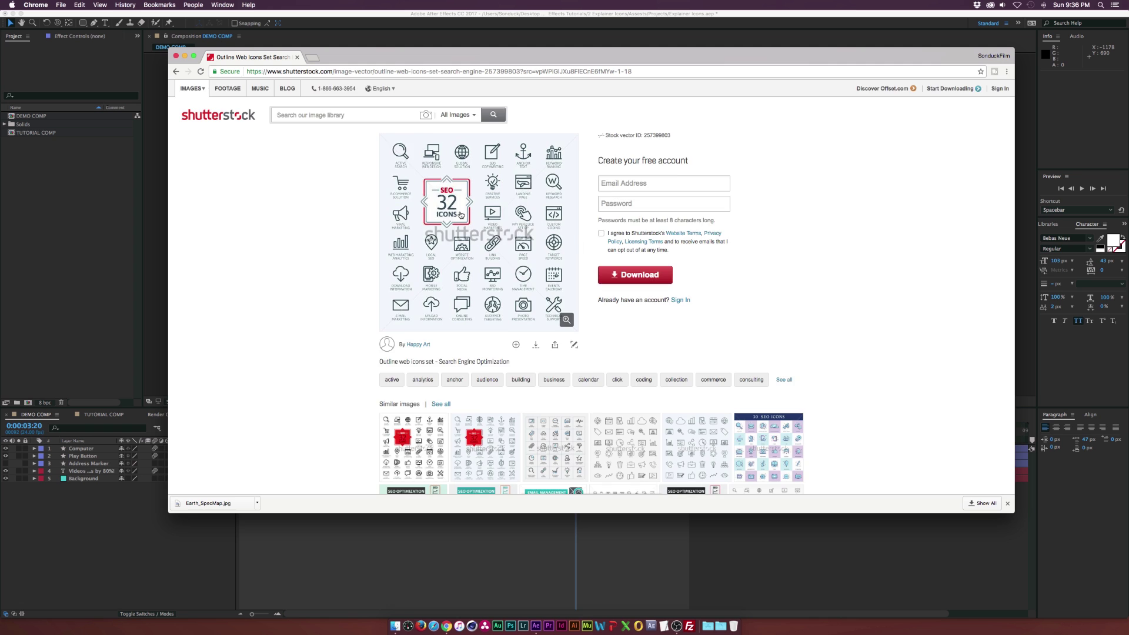
{"action": "left_click", "coordinate": [461, 216]}
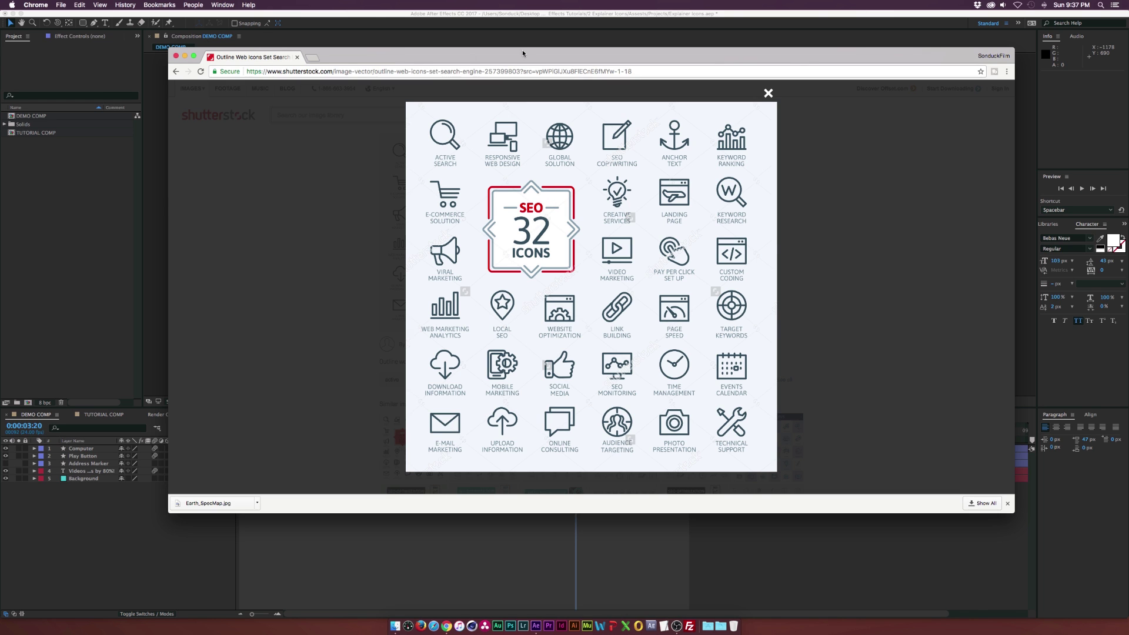
{"action": "key", "text": "super+w"}
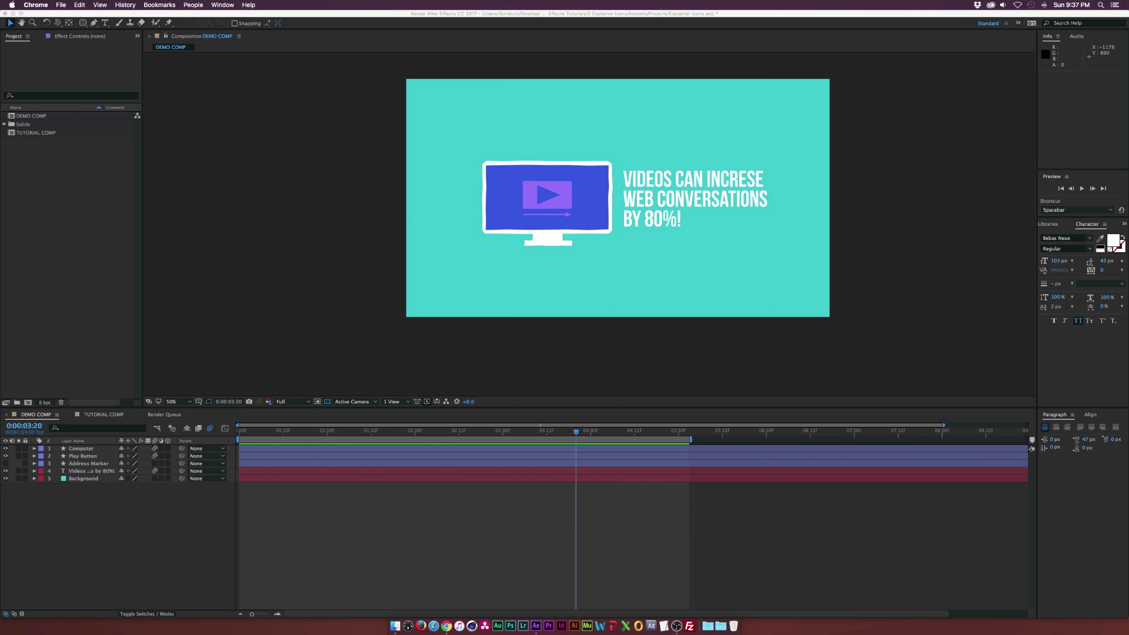
Switch to After Effects, open TUTORIAL COMP and draw a wide rounded rectangle on a new shape layer near the frame's centre.
{"action": "left_click", "coordinate": [84, 175]}
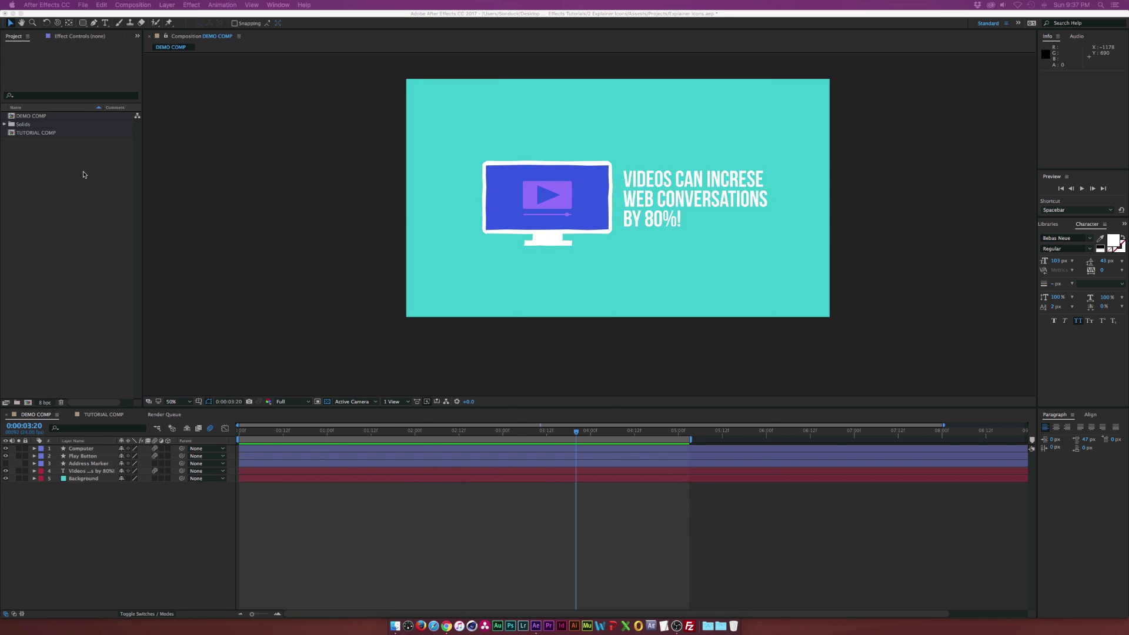
{"action": "left_click", "coordinate": [104, 414]}
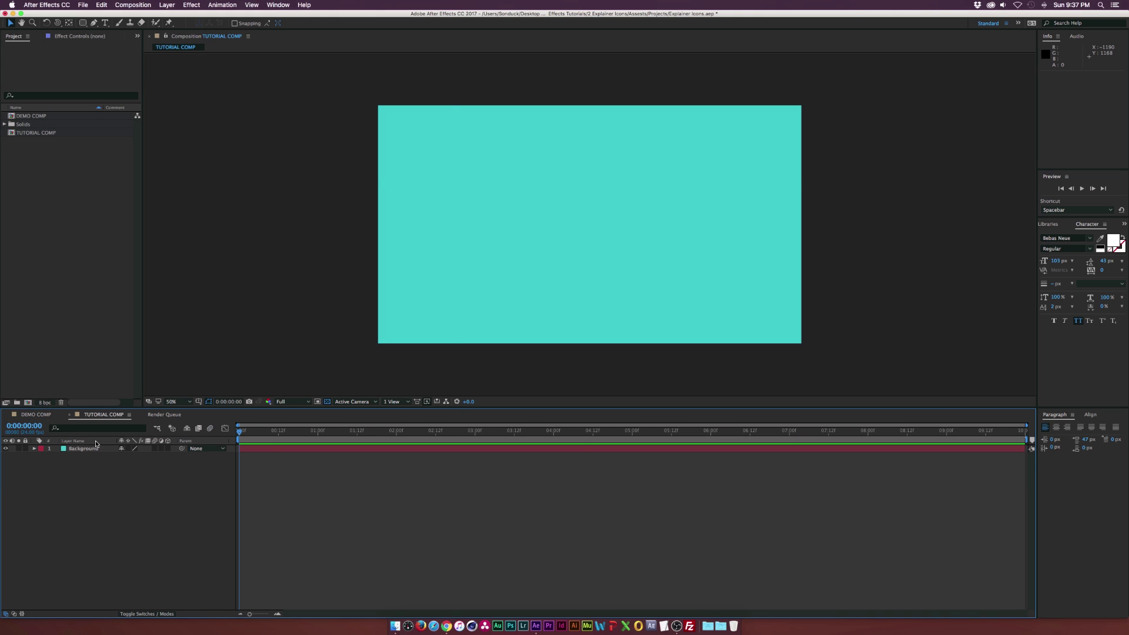
{"action": "left_click", "coordinate": [86, 75]}
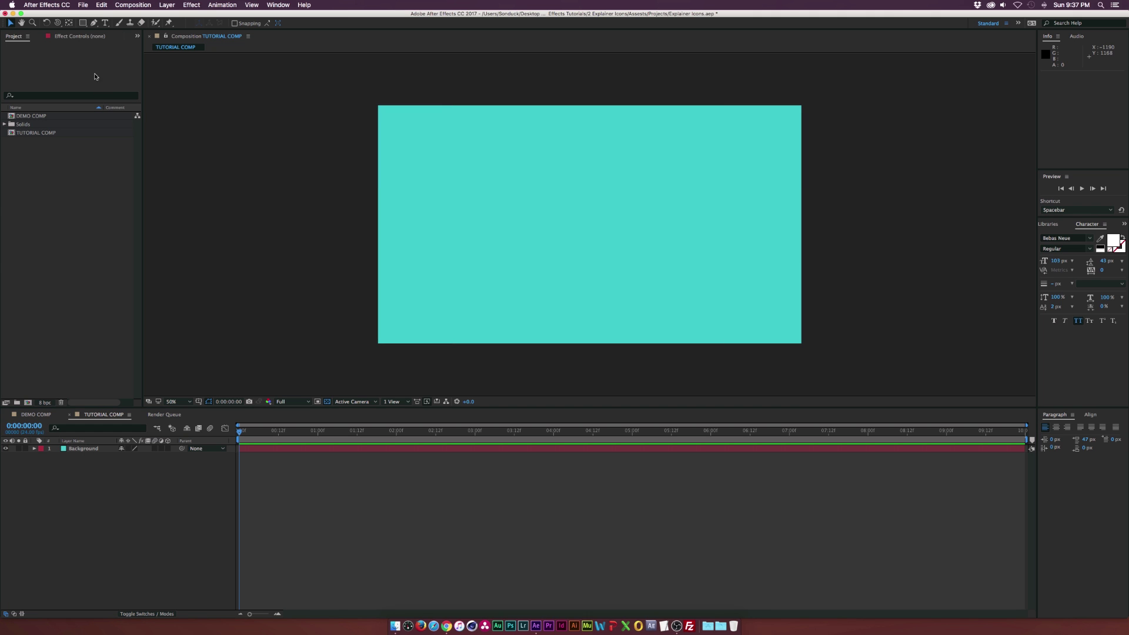
{"action": "left_click", "coordinate": [83, 26]}
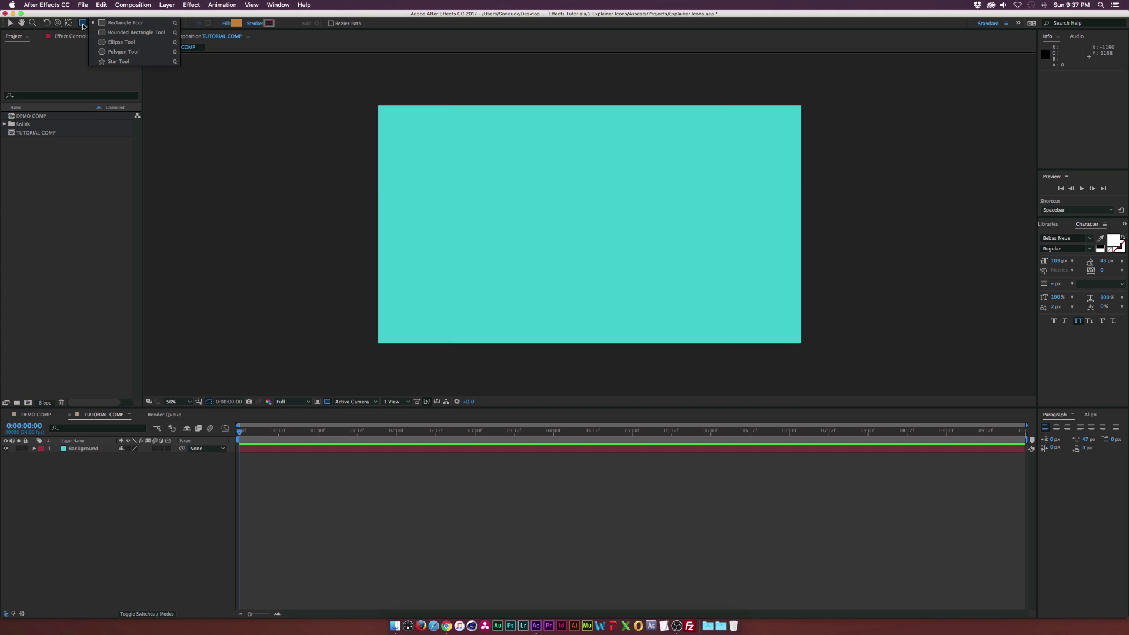
{"action": "left_click", "coordinate": [134, 34]}
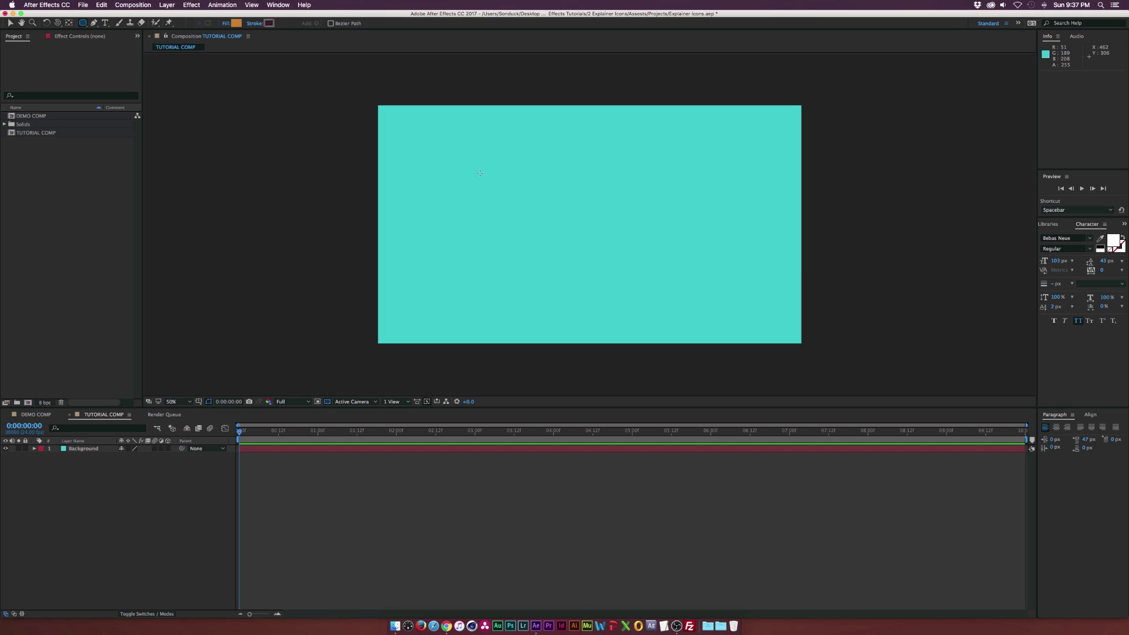
{"action": "mouse_move", "coordinate": [486, 183]}
{"action": "left_mouse_down"}
{"action": "mouse_move", "coordinate": [632, 246]}
{"action": "mouse_move", "coordinate": [658, 273]}
{"action": "left_mouse_up"}
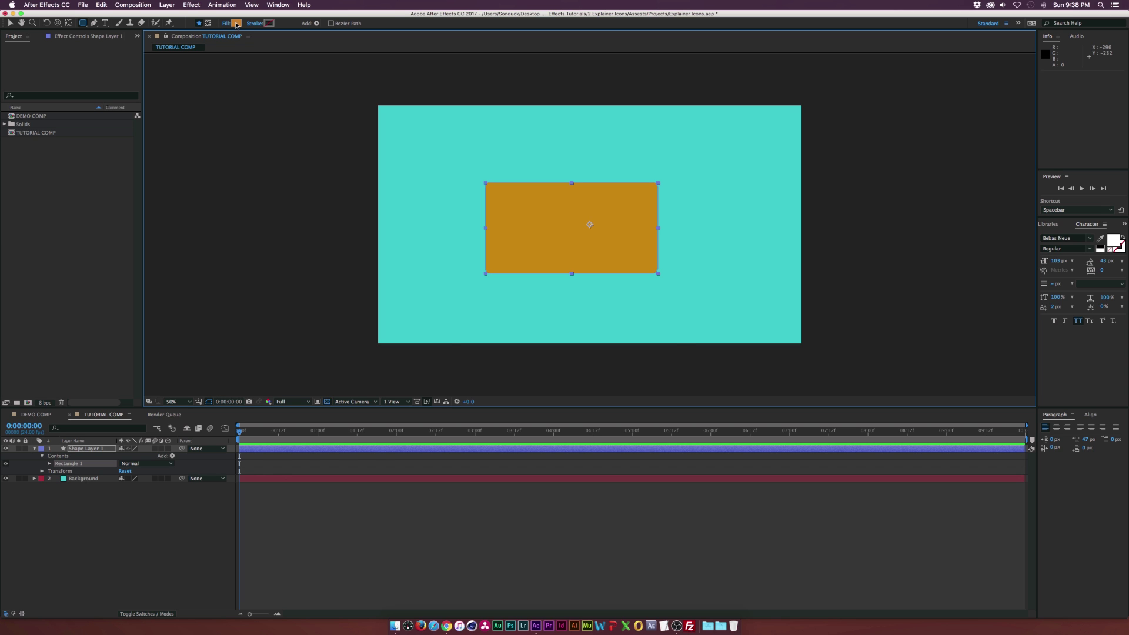
Set the rounded rectangle's fill colour to white (FFFFFF).
{"action": "left_click", "coordinate": [236, 24]}
{"action": "left_click_drag", "start_coordinate": [504, 304], "coordinate": [402, 230]}
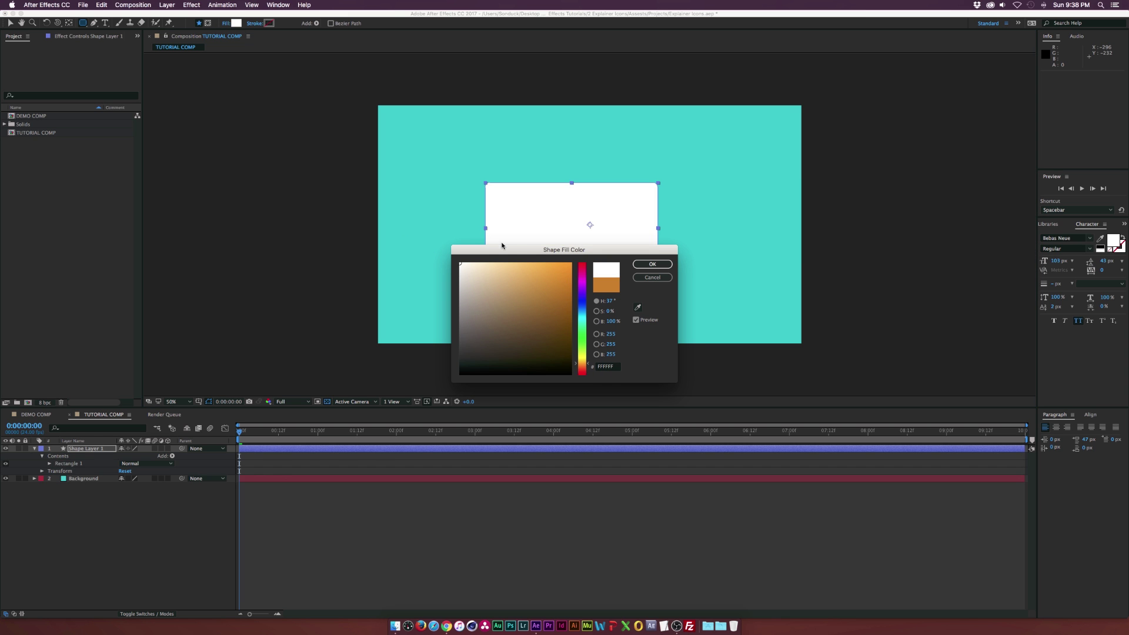
{"action": "left_click", "coordinate": [652, 264]}
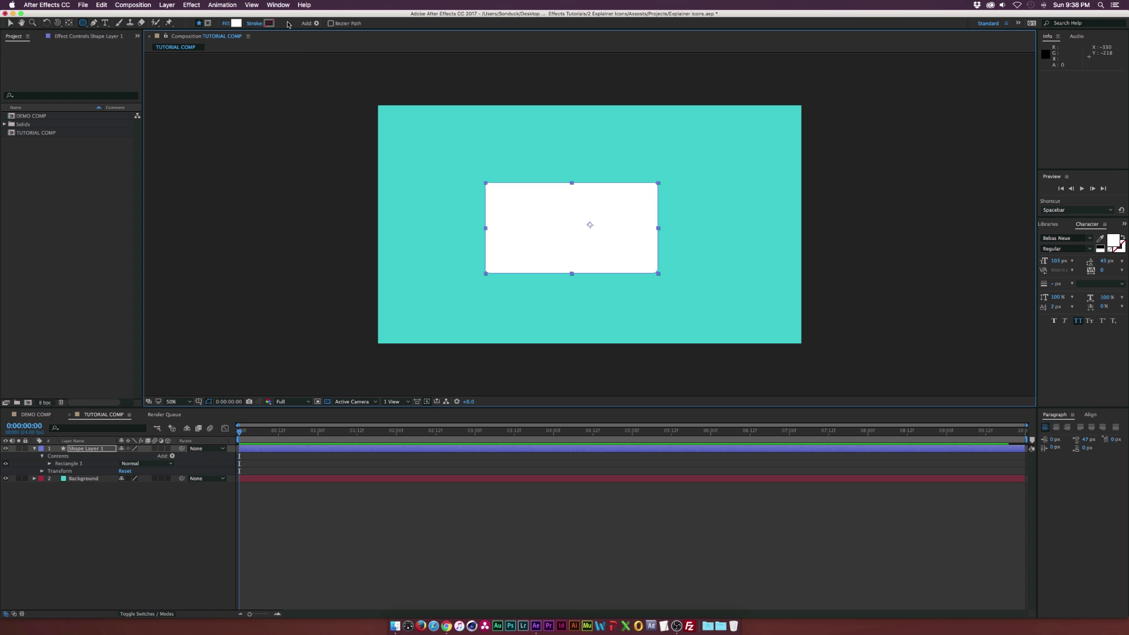
Try a solid black 7 px stroke on the rounded rectangle, then undo it and deselect the layer.
{"action": "left_click", "coordinate": [256, 25]}
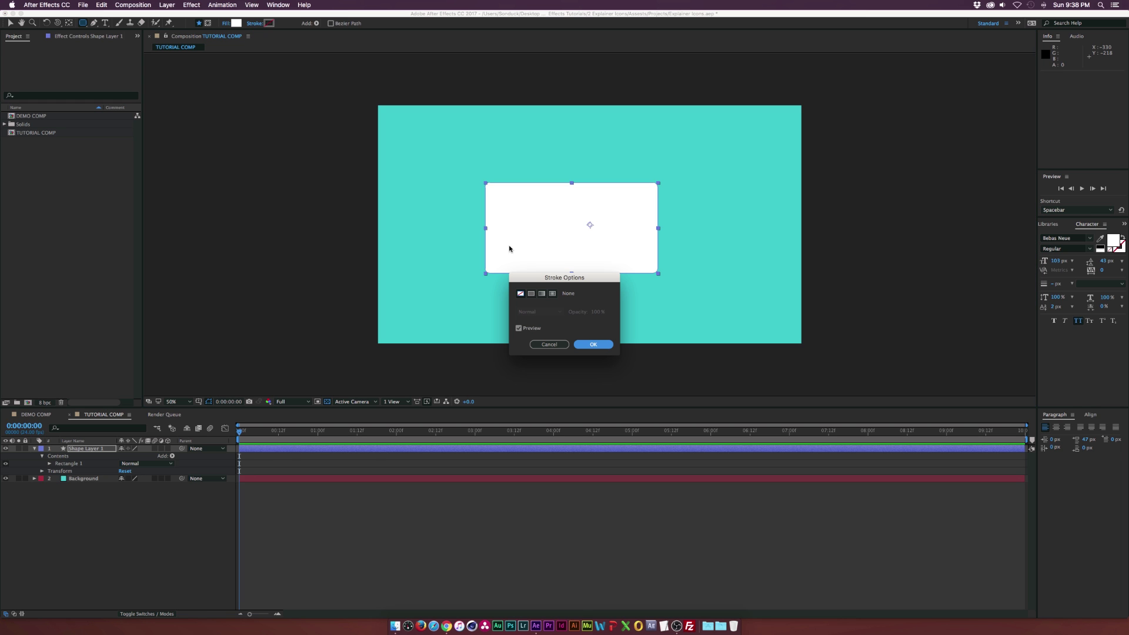
{"action": "left_click", "coordinate": [531, 294]}
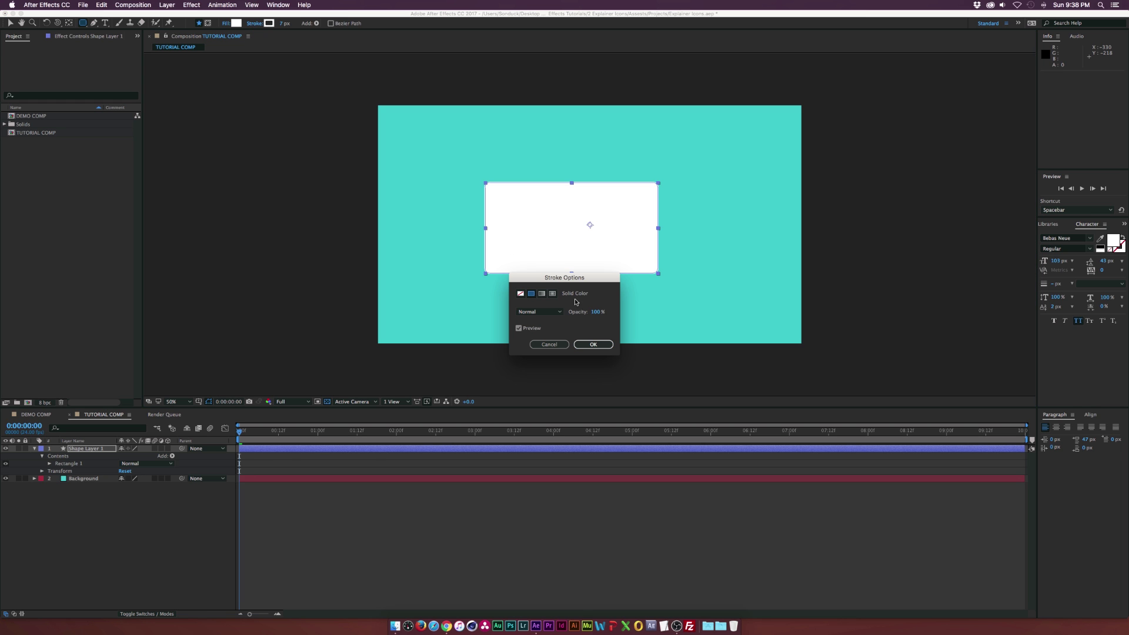
{"action": "left_click", "coordinate": [594, 344]}
{"action": "left_click", "coordinate": [268, 25]}
{"action": "left_click", "coordinate": [471, 374]}
{"action": "left_click", "coordinate": [650, 262]}
{"action": "key", "text": "super+z"}
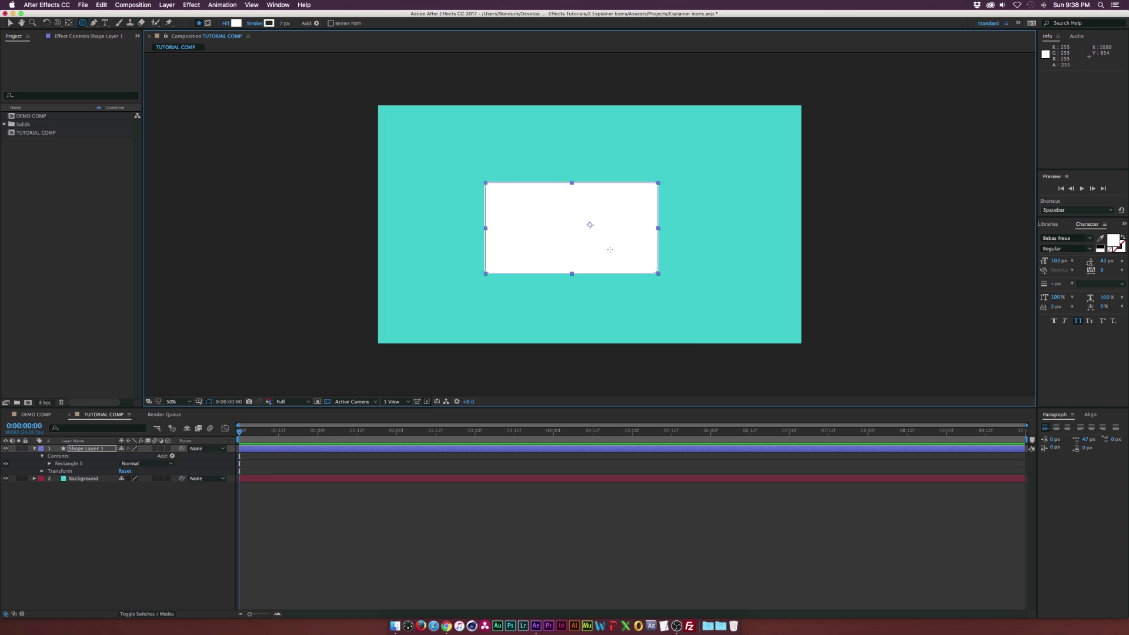
{"action": "key", "text": "v"}
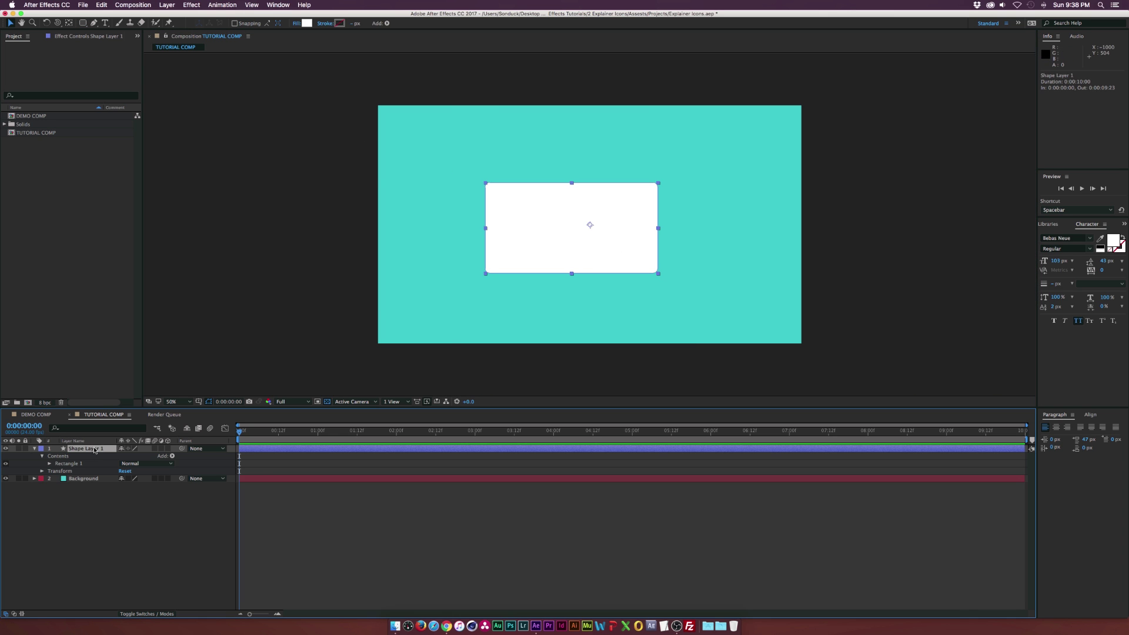
{"action": "left_click", "coordinate": [248, 508]}
{"action": "left_click", "coordinate": [168, 548]}
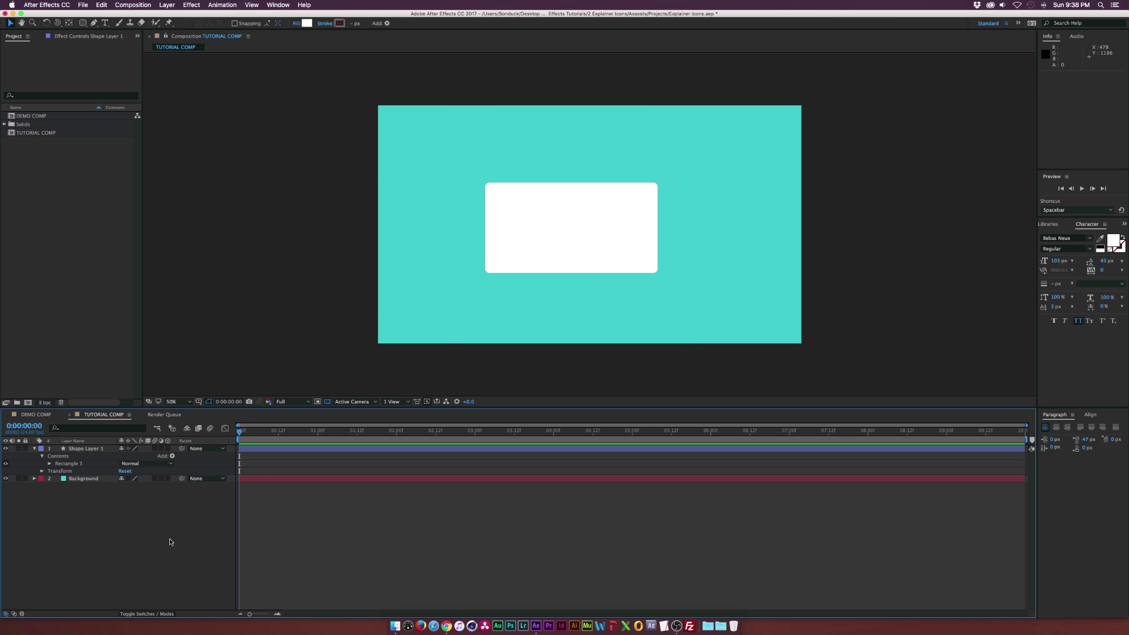
Draw an upright hexagon inside the white rectangle on the same shape layer with the Polygon tool.
{"action": "left_click", "coordinate": [94, 450]}
{"action": "left_click_drag", "start_coordinate": [83, 23], "coordinate": [130, 53]}
{"action": "left_click_drag", "start_coordinate": [566, 232], "coordinate": [582, 207]}
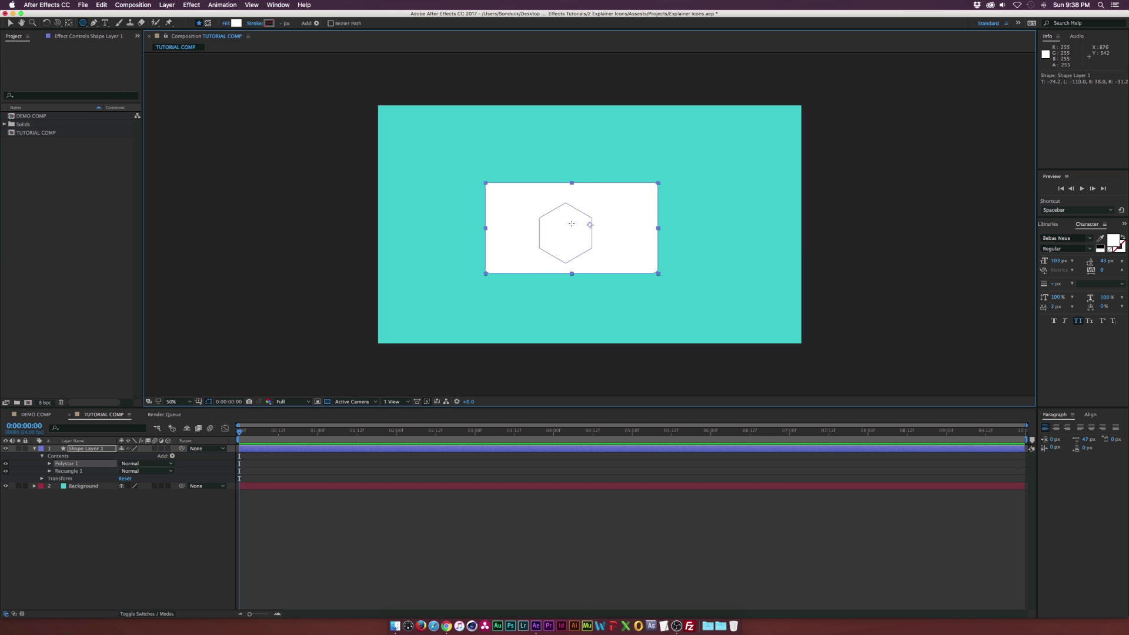
{"action": "left_click", "coordinate": [10, 23]}
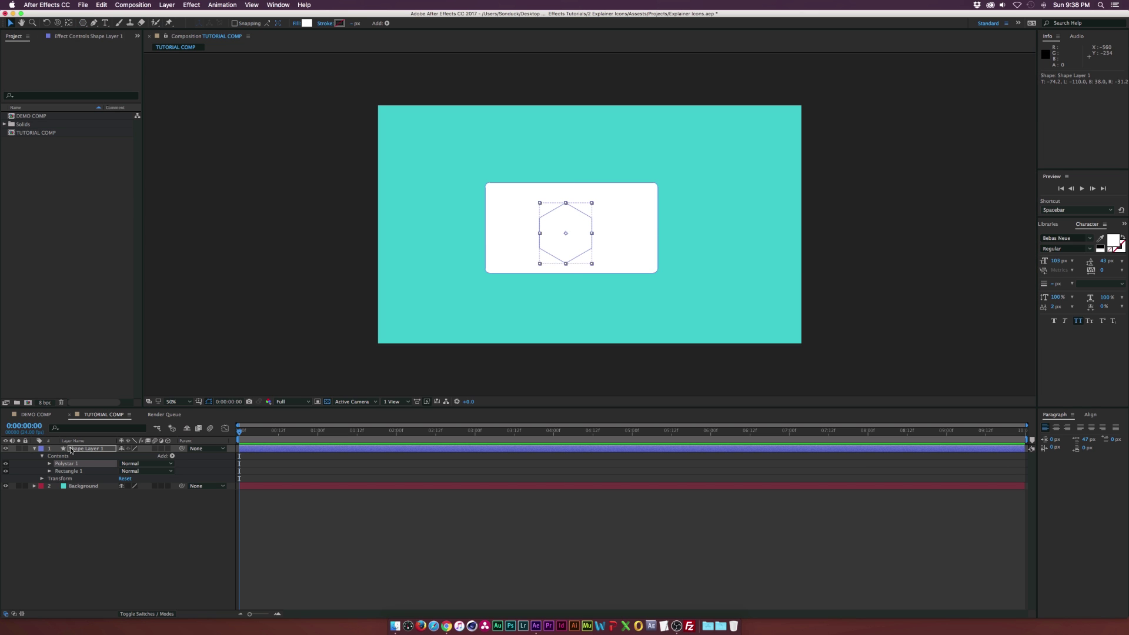
Set Polystar 1's points to 3 in its path properties to turn the hexagon into a triangle.
{"action": "left_click", "coordinate": [50, 464]}
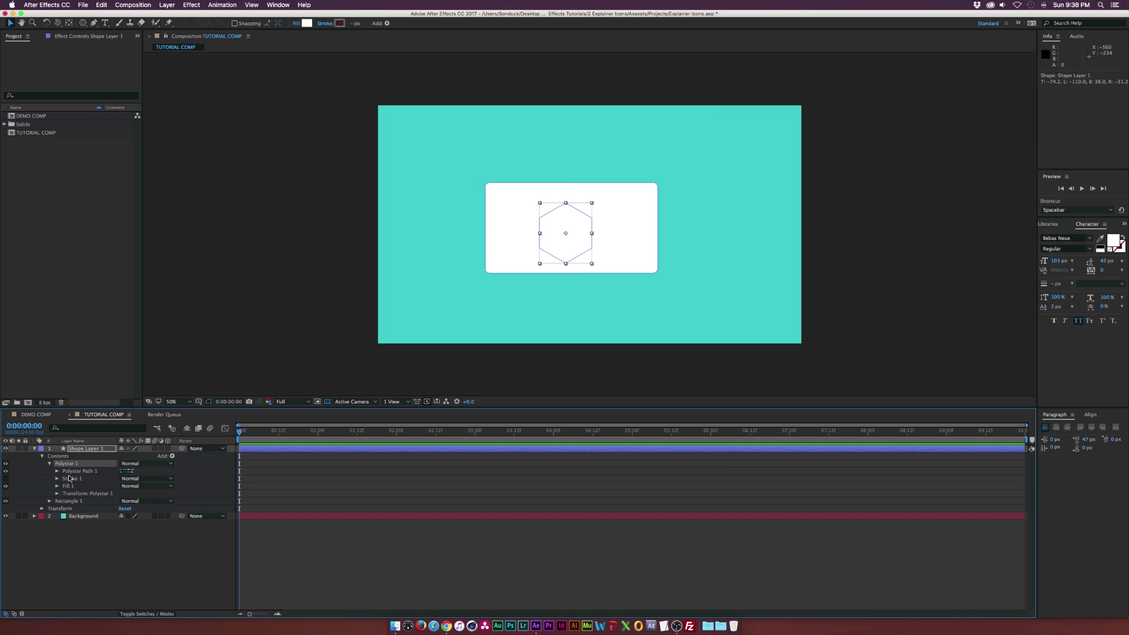
{"action": "left_click", "coordinate": [56, 471]}
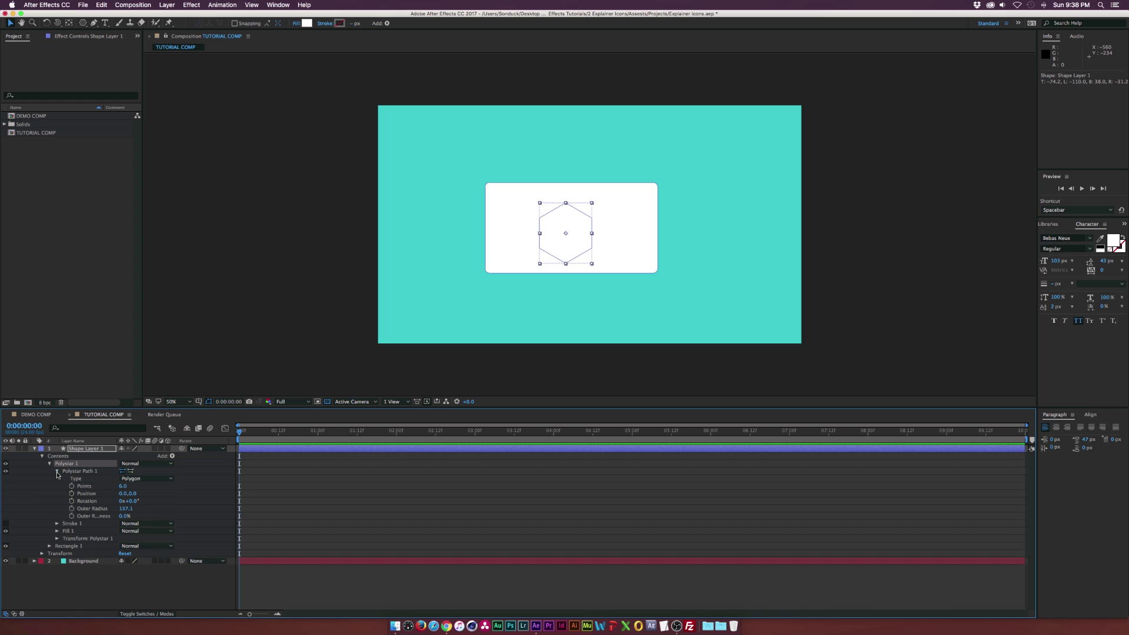
{"action": "left_click", "coordinate": [122, 485]}
{"action": "type", "text": "3"}
{"action": "left_click", "coordinate": [175, 492]}
{"action": "left_click", "coordinate": [564, 231]}
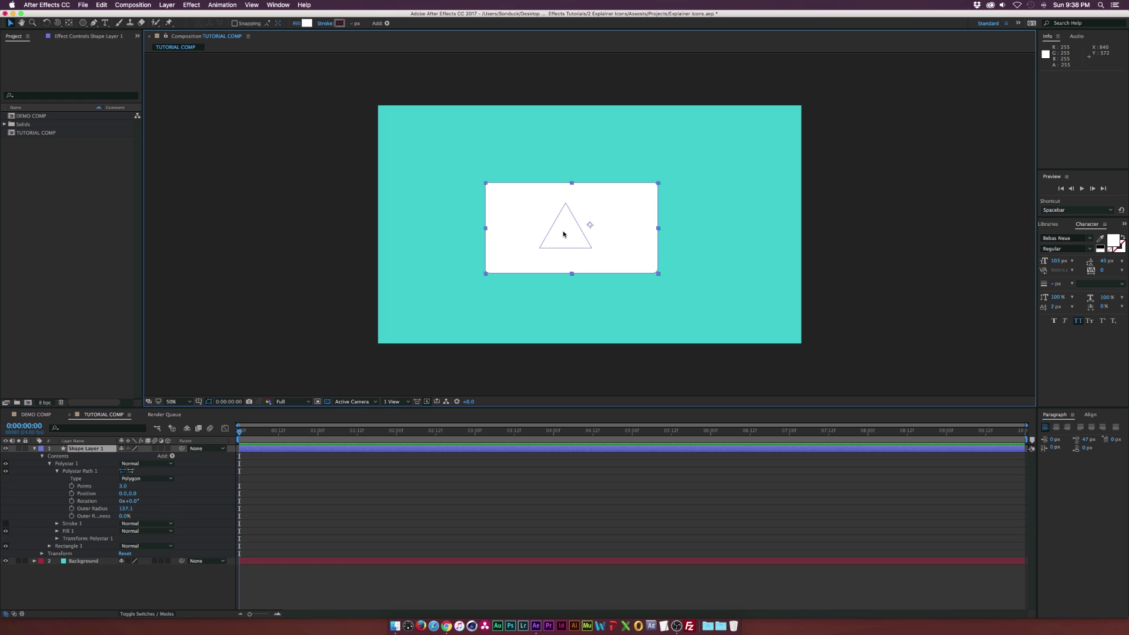
Set the triangle's rotation to 90° in Transform Polystar 1 so it points right like a play symbol.
{"action": "left_click", "coordinate": [70, 463]}
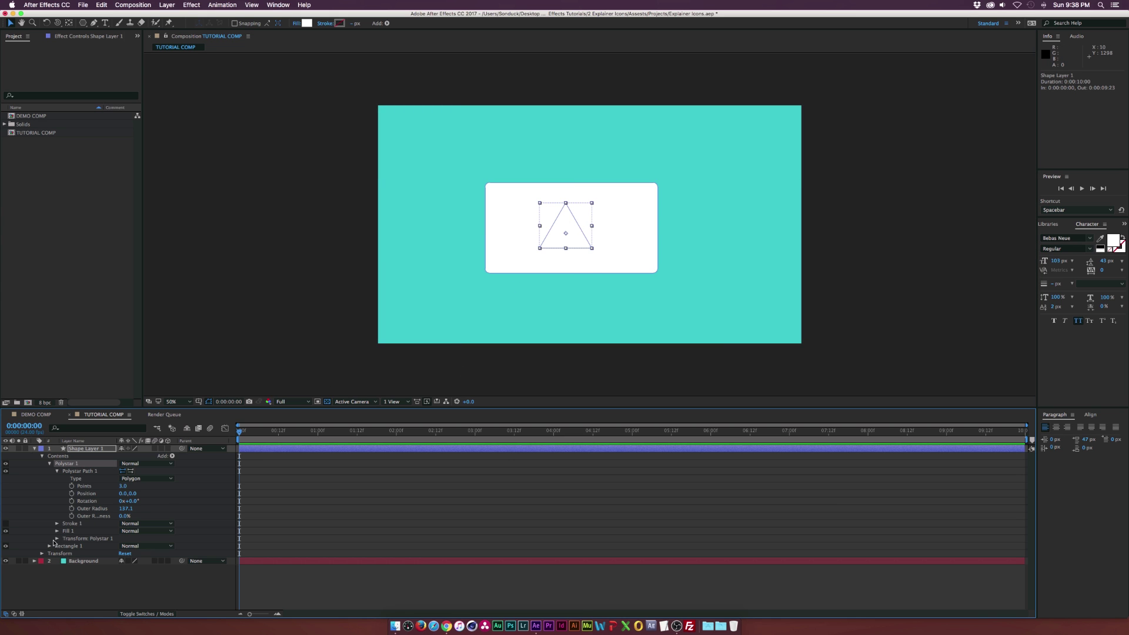
{"action": "left_click", "coordinate": [57, 539]}
{"action": "left_click_drag", "start_coordinate": [129, 584], "coordinate": [165, 584]}
{"action": "left_click", "coordinate": [138, 585]}
{"action": "type", "text": "90"}
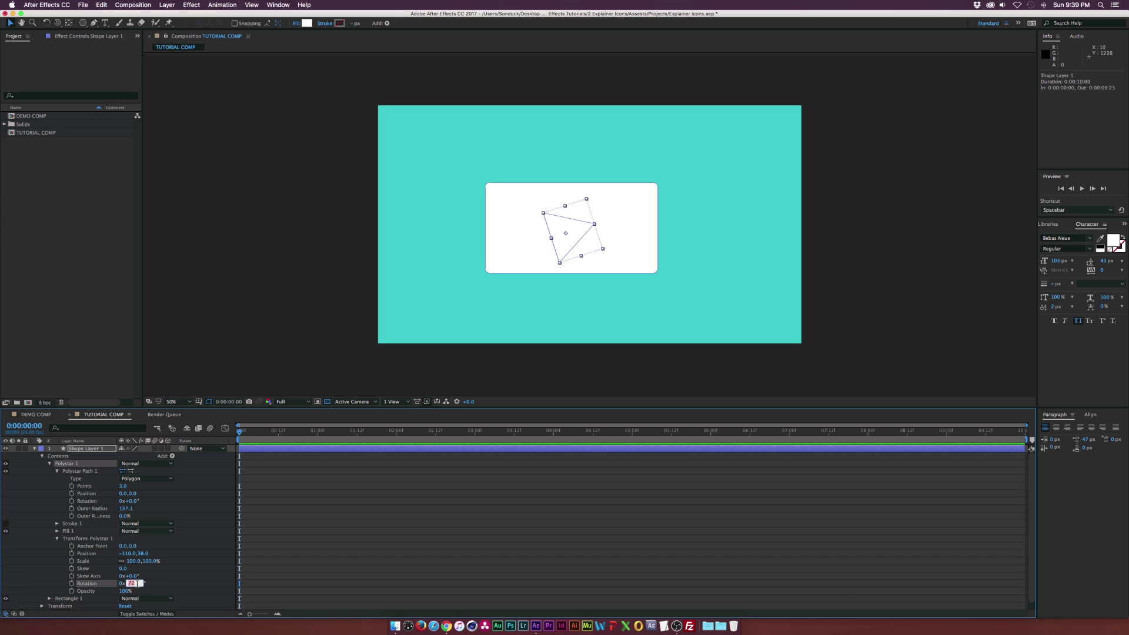
{"action": "left_click", "coordinate": [585, 206]}
Collapse Polystar 1's properties and reorder it below Rectangle 1 in the shape layer's contents.
{"action": "left_click", "coordinate": [50, 471]}
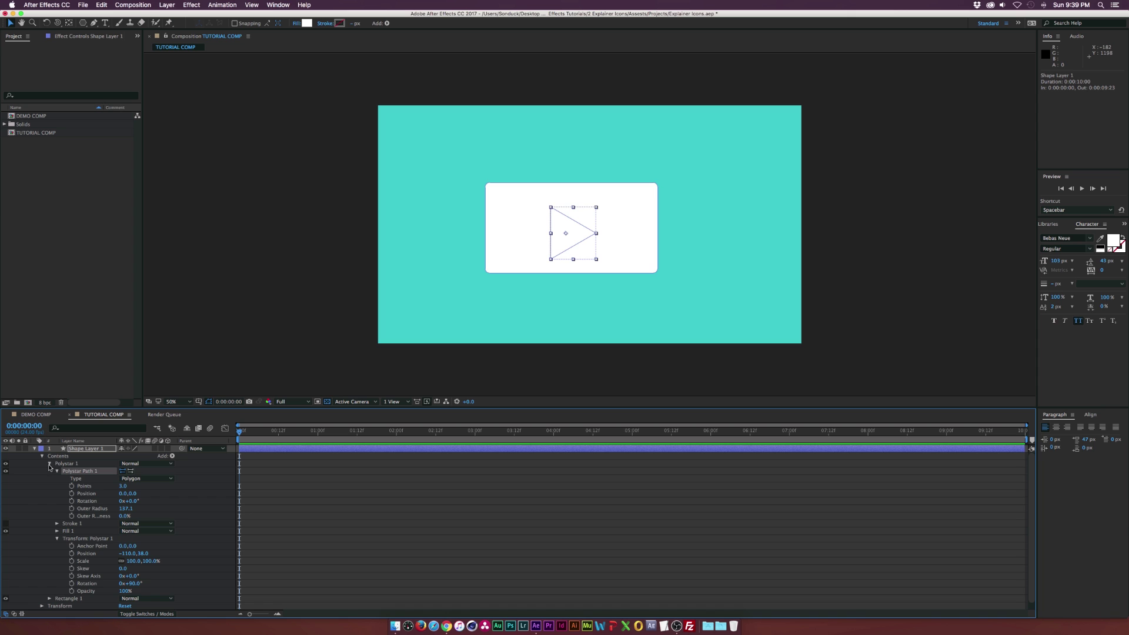
{"action": "left_click", "coordinate": [50, 464]}
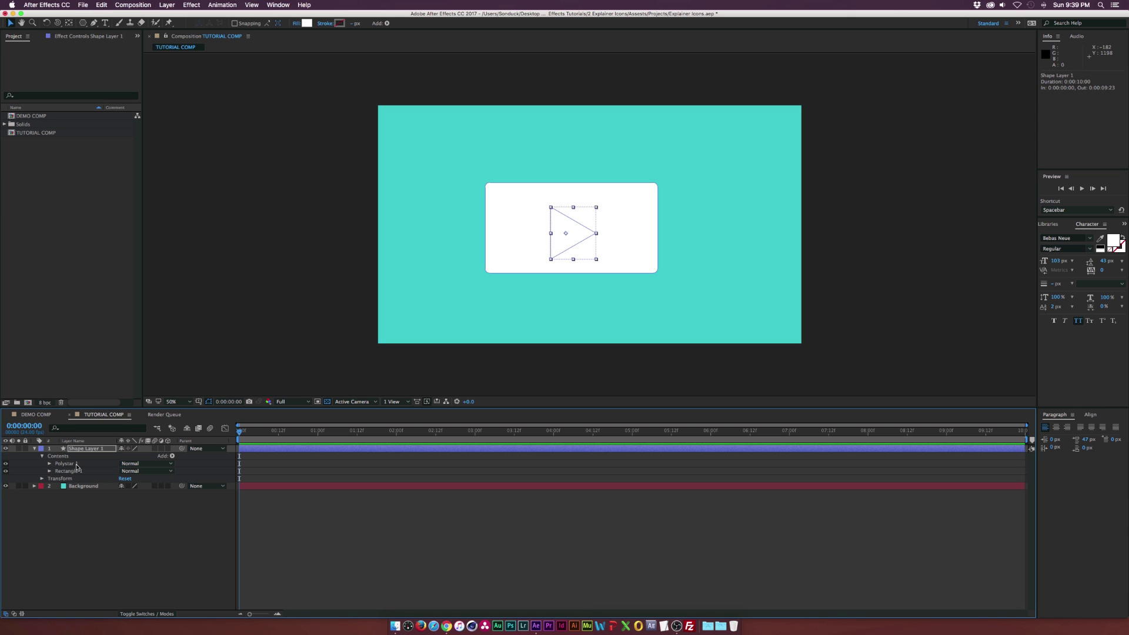
{"action": "left_click_drag", "start_coordinate": [71, 467], "coordinate": [68, 474]}
Add a Merge Paths operator to the shape layer's contents.
{"action": "left_click", "coordinate": [59, 457]}
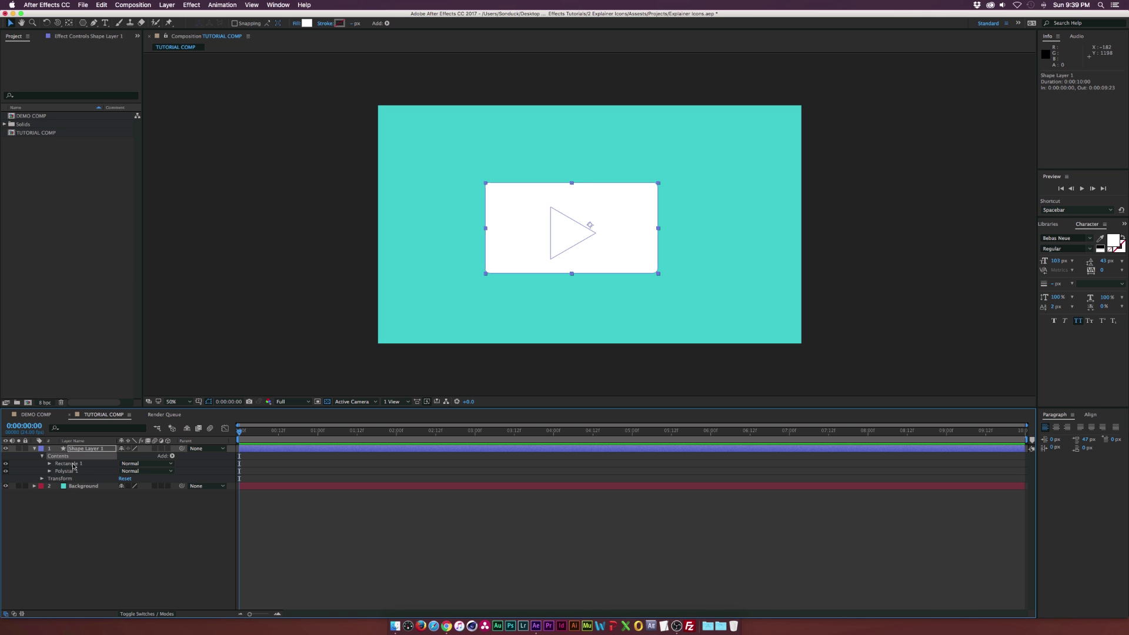
{"action": "left_click", "coordinate": [171, 456]}
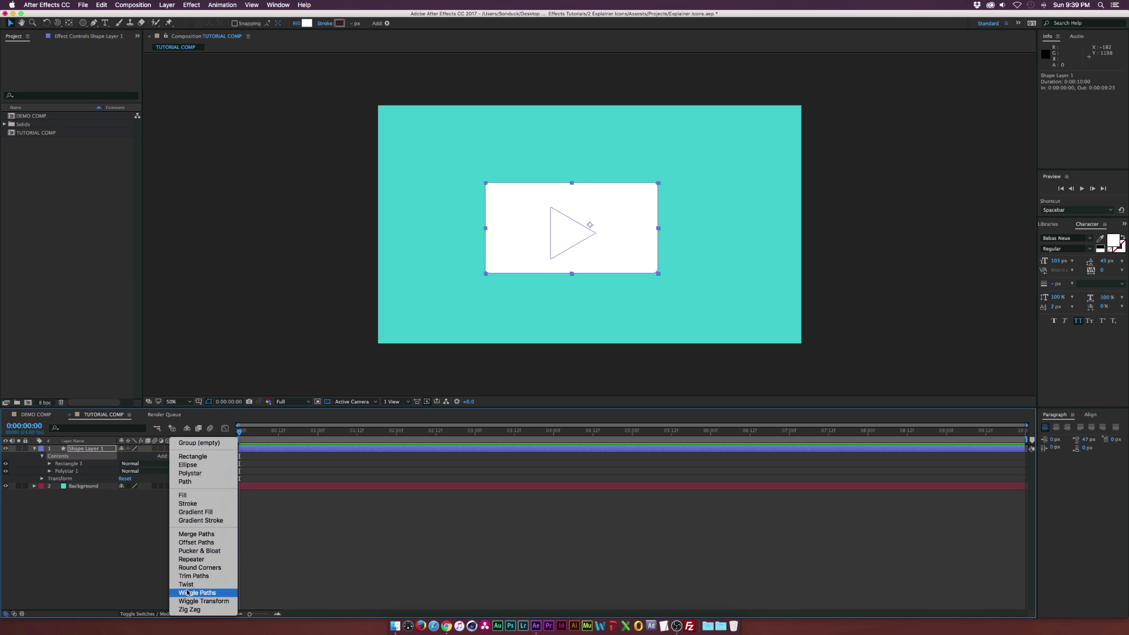
{"action": "left_click", "coordinate": [196, 534]}
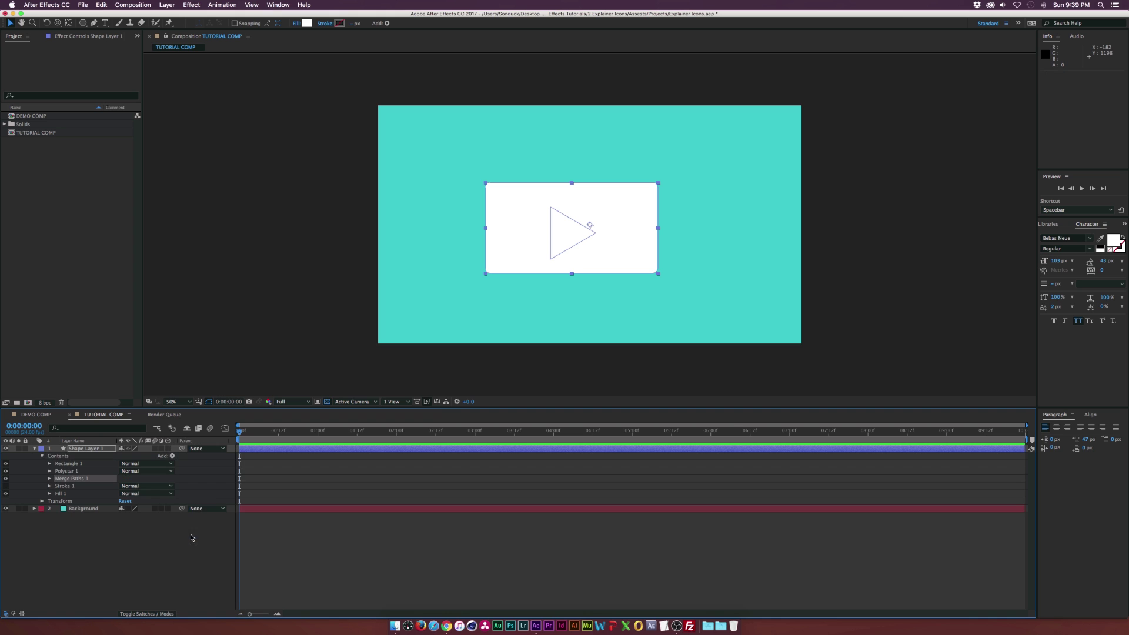
Set the Merge Paths mode to Subtract so the triangle is cut out of the white rectangle.
{"action": "left_click", "coordinate": [49, 479]}
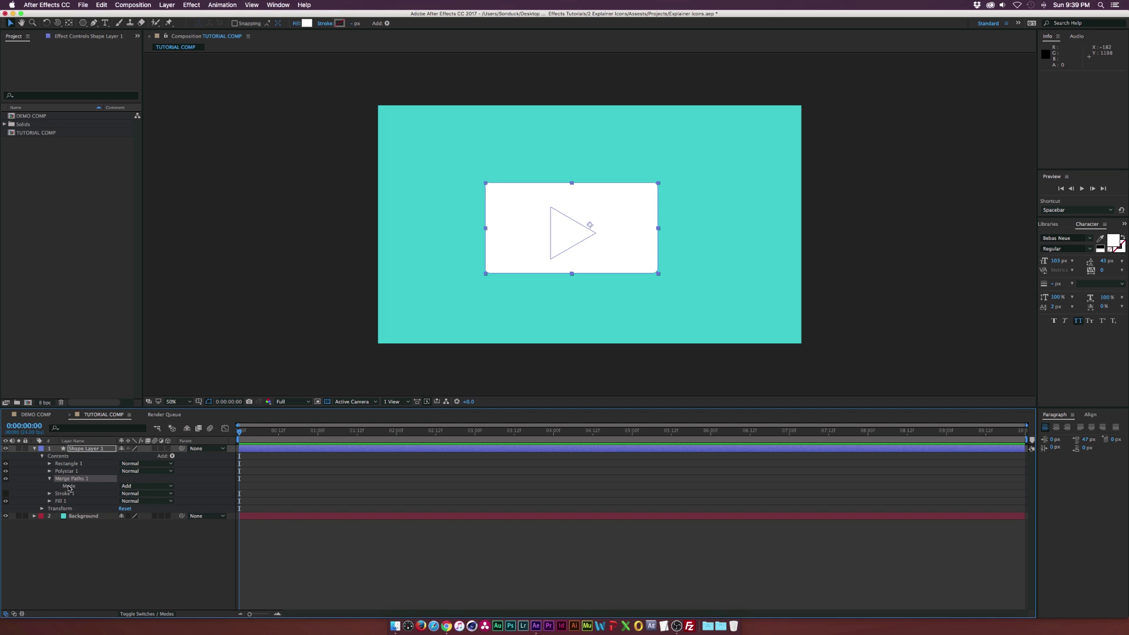
{"action": "left_click", "coordinate": [128, 485]}
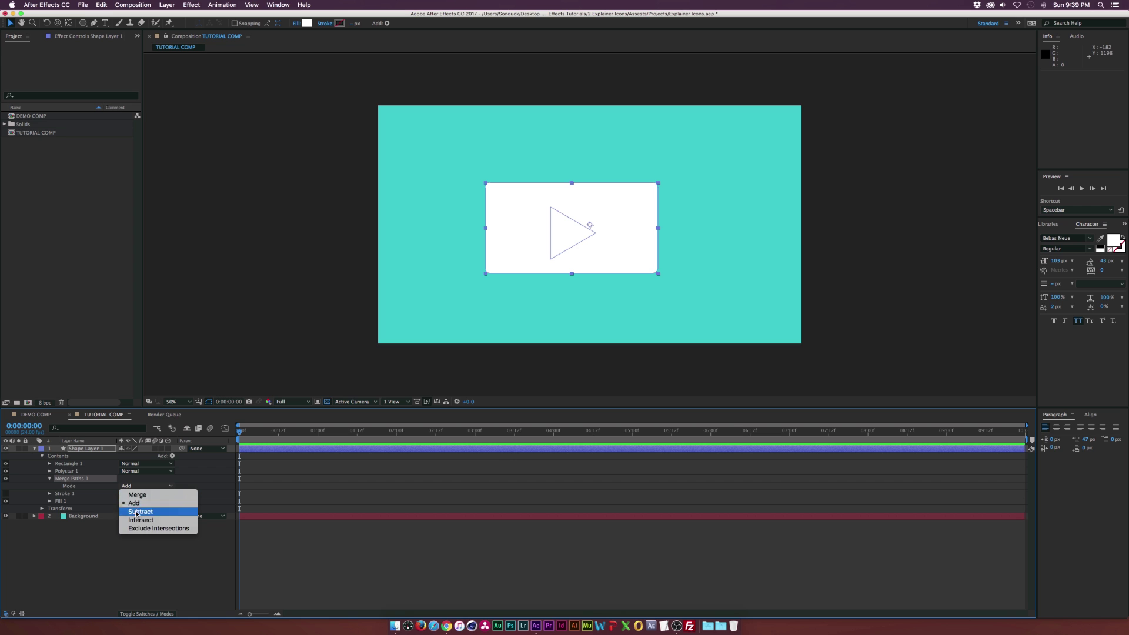
{"action": "left_click", "coordinate": [138, 504]}
{"action": "left_click", "coordinate": [157, 547]}
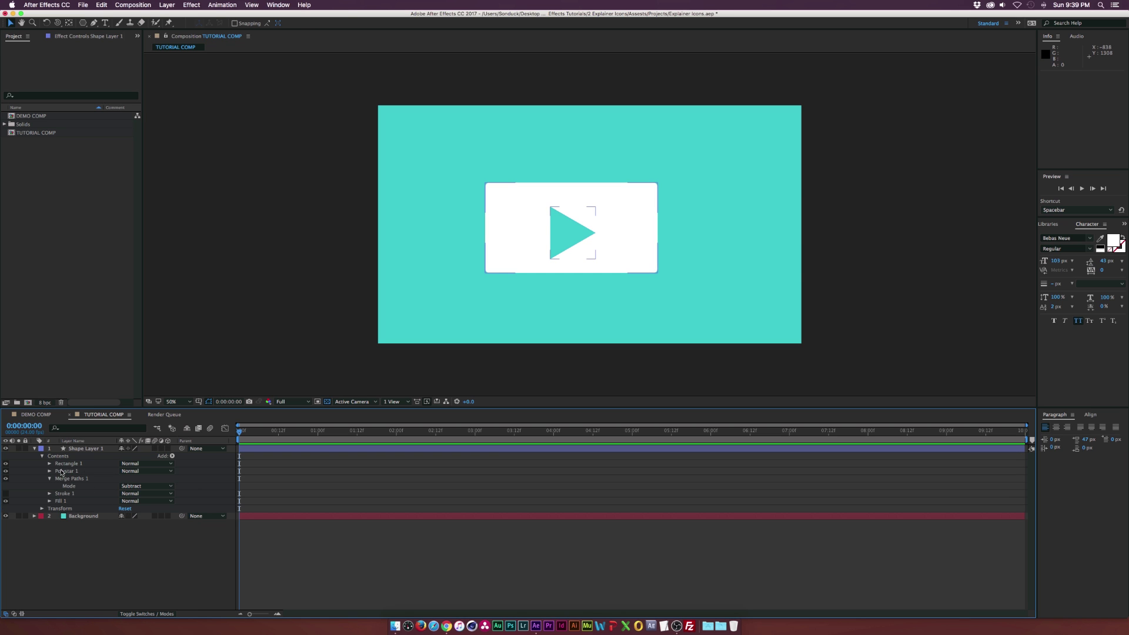
Enlarge the cut-out triangle, stretching it wider horizontally, and position it around the middle of the white rectangle.
{"action": "double_click", "coordinate": [552, 235]}
{"action": "left_click", "coordinate": [574, 209]}
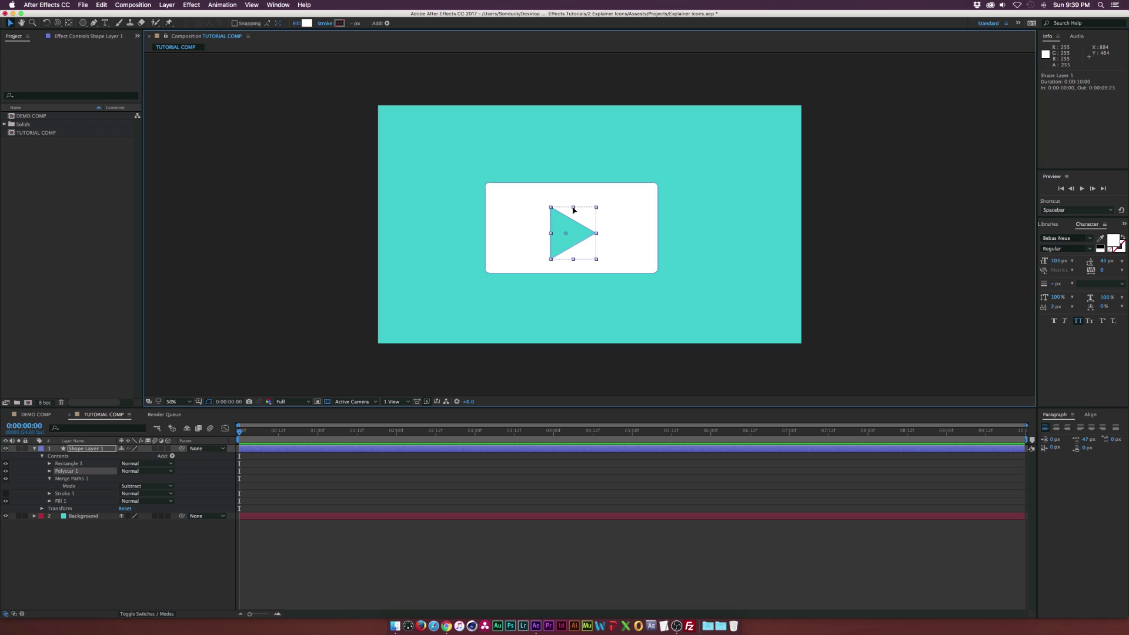
{"action": "mouse_move", "coordinate": [574, 211]}
{"action": "left_mouse_down"}
{"action": "mouse_move", "coordinate": [612, 235]}
{"action": "mouse_move", "coordinate": [624, 204]}
{"action": "mouse_move", "coordinate": [593, 230]}
{"action": "left_mouse_up"}
{"action": "left_click", "coordinate": [114, 569]}
Center Shape Layer 1 horizontally and vertically in the composition with the Align options.
{"action": "left_click", "coordinate": [94, 450]}
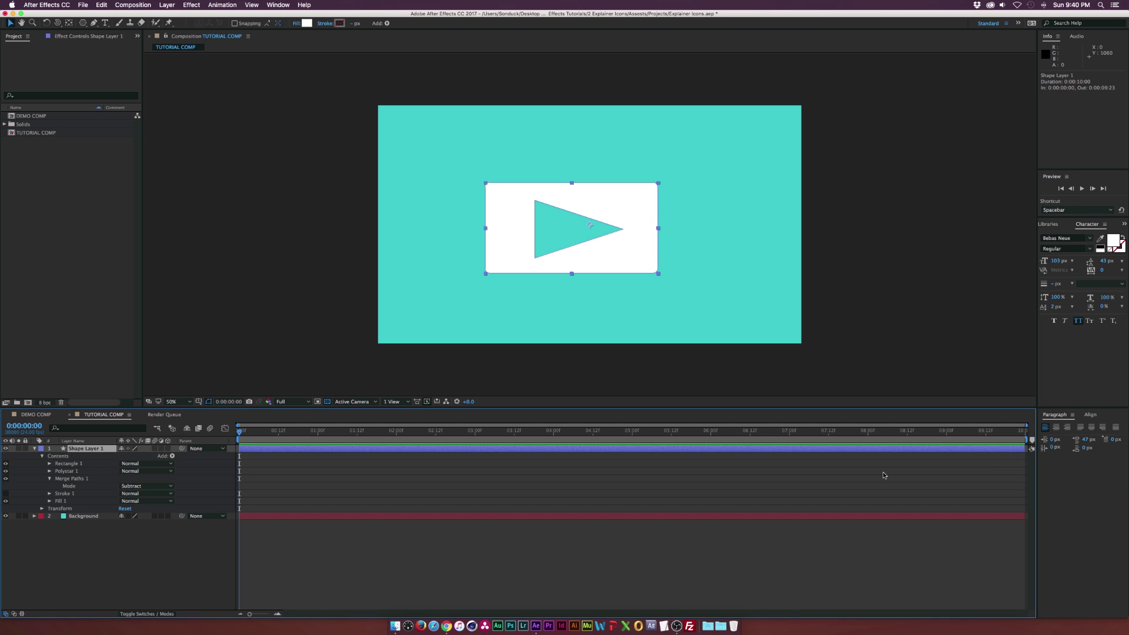
{"action": "left_click", "coordinate": [1090, 415]}
{"action": "left_click", "coordinate": [1062, 436]}
{"action": "left_click", "coordinate": [1106, 436]}
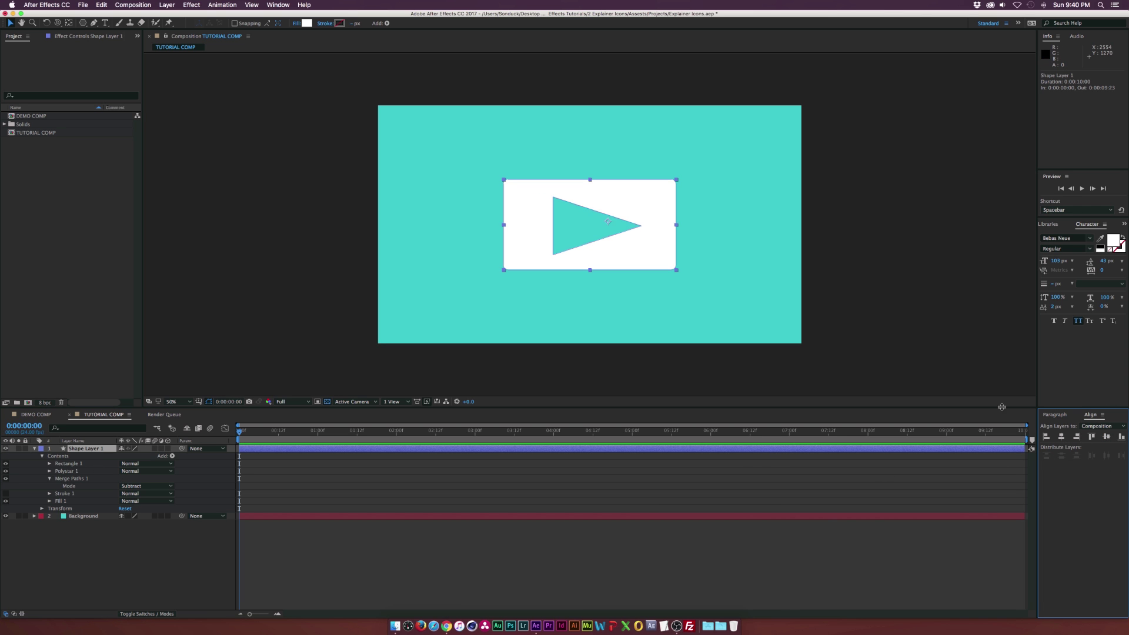
{"action": "left_click", "coordinate": [278, 4]}
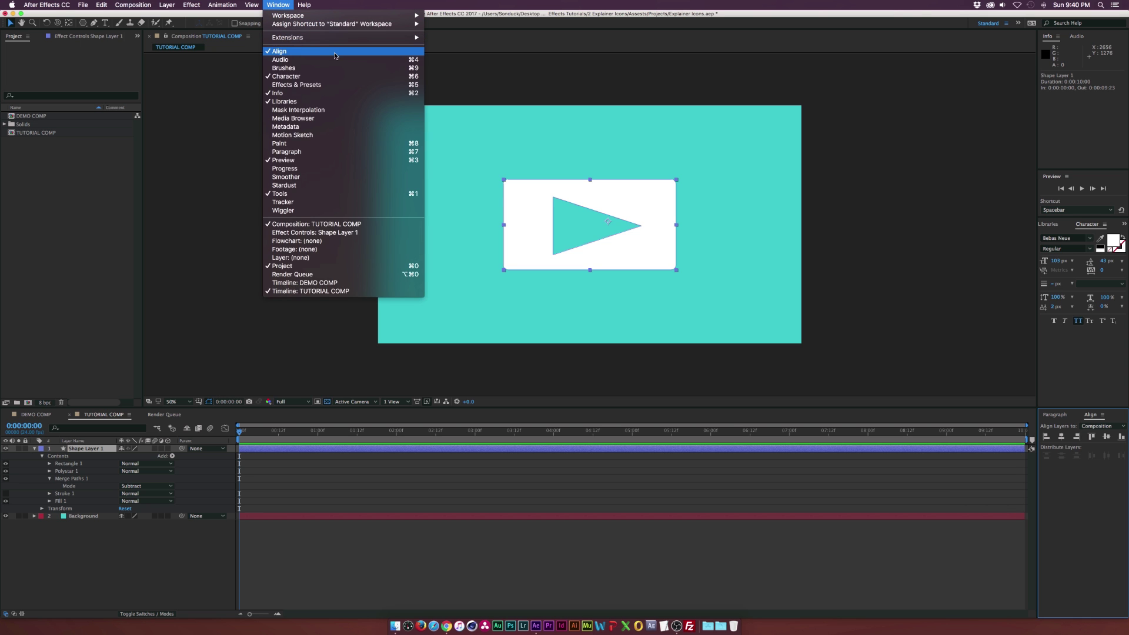
Add an empty group to Shape Layer 1 and move Rectangle 1, Polystar 1, Merge Paths 1, Stroke 1 and Fill 1 into it.
{"action": "left_click", "coordinate": [49, 478]}
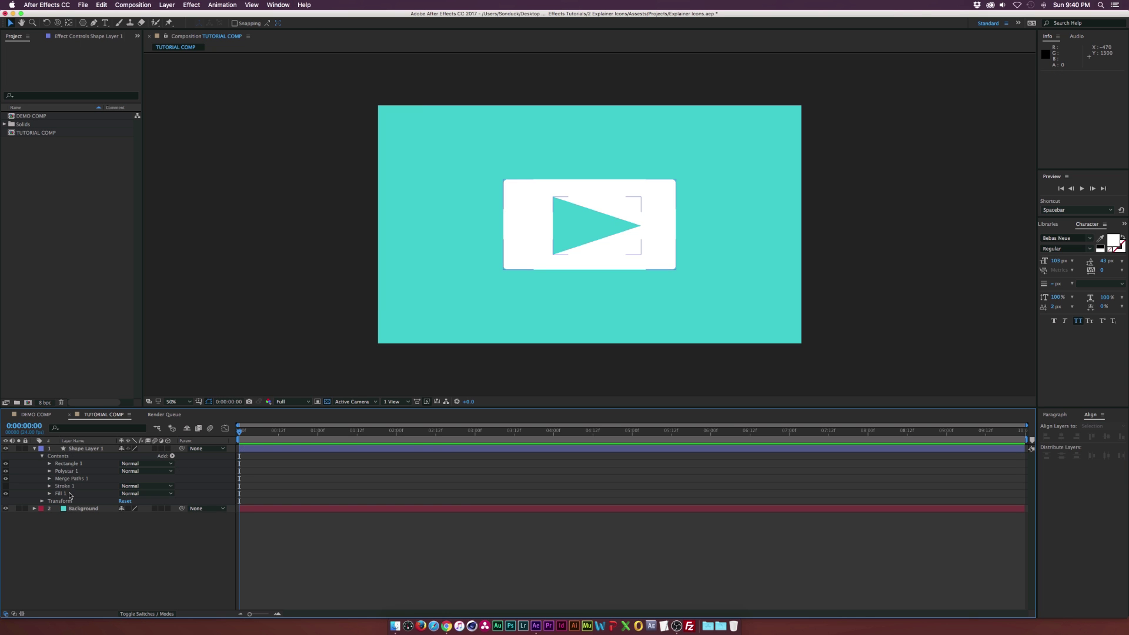
{"action": "left_click", "coordinate": [172, 457]}
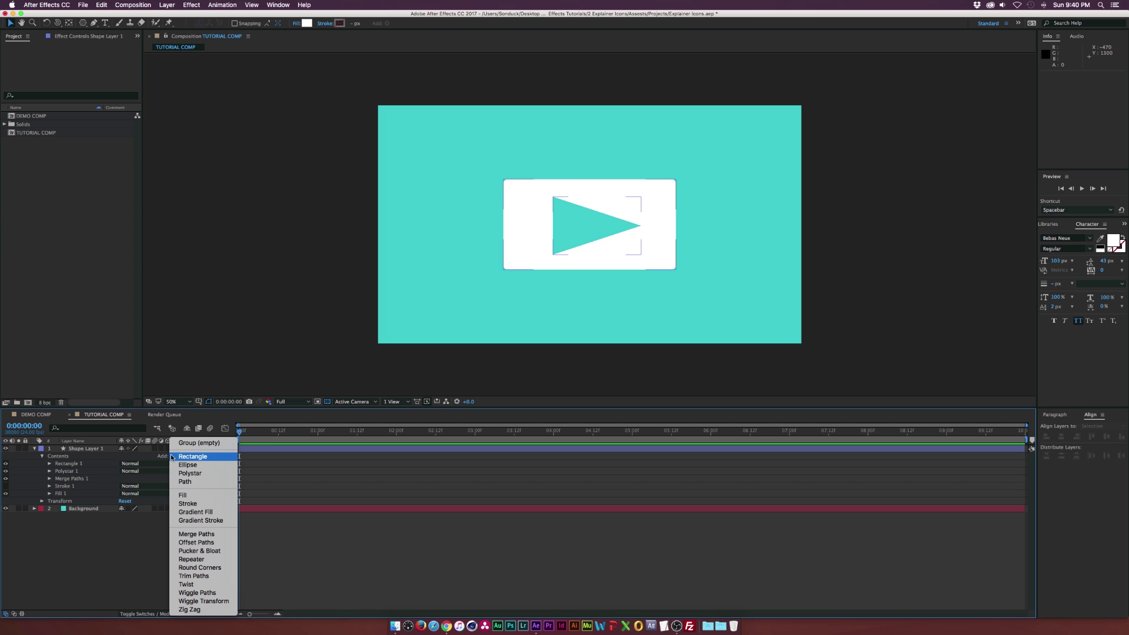
{"action": "left_click", "coordinate": [188, 443]}
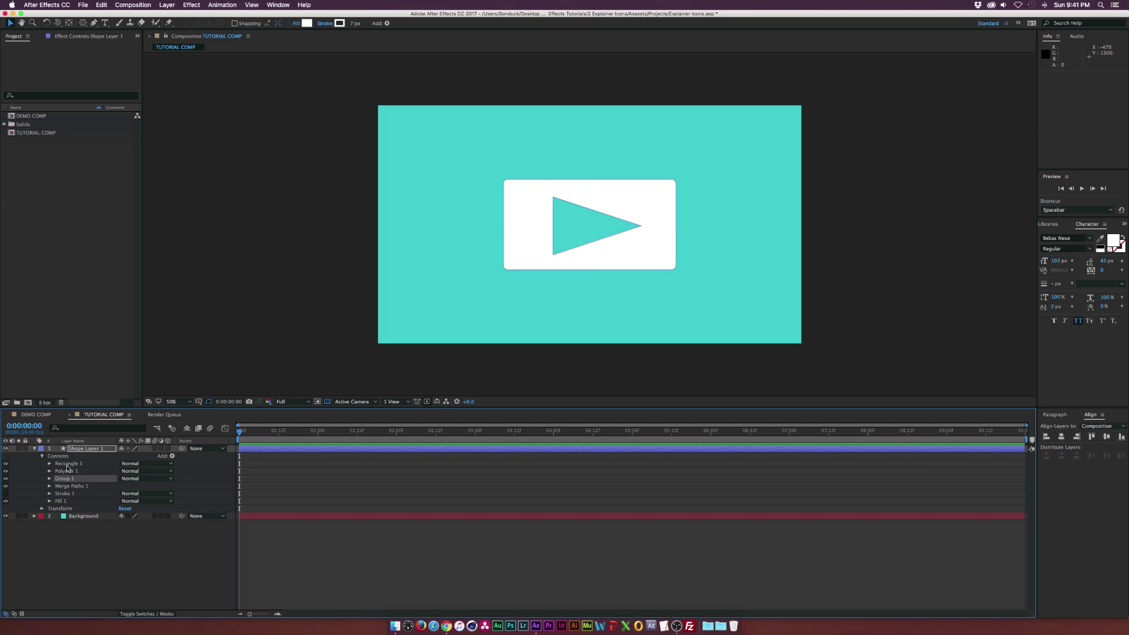
{"action": "left_click", "coordinate": [69, 465]}
{"action": "left_click", "coordinate": [65, 501], "text": "shift"}
{"action": "mouse_move", "coordinate": [67, 481]}
{"action": "left_mouse_down"}
{"action": "mouse_move", "coordinate": [77, 470]}
{"action": "mouse_move", "coordinate": [67, 478]}
{"action": "left_mouse_up"}
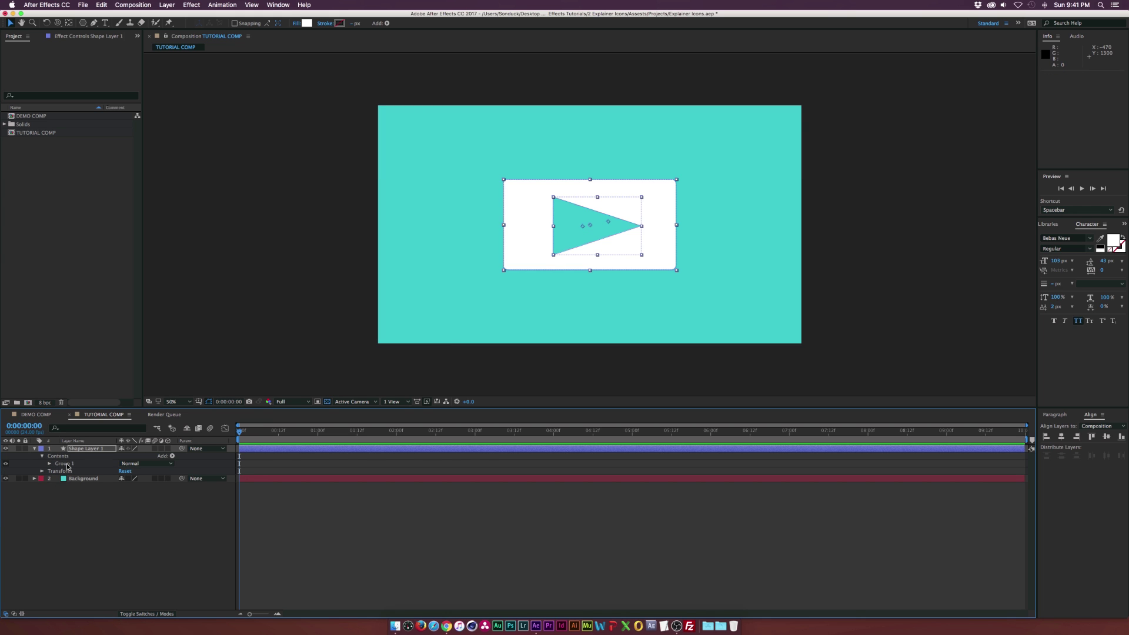
Rename the group holding the rectangle and triangle as Play Button.
{"action": "left_click", "coordinate": [69, 464]}
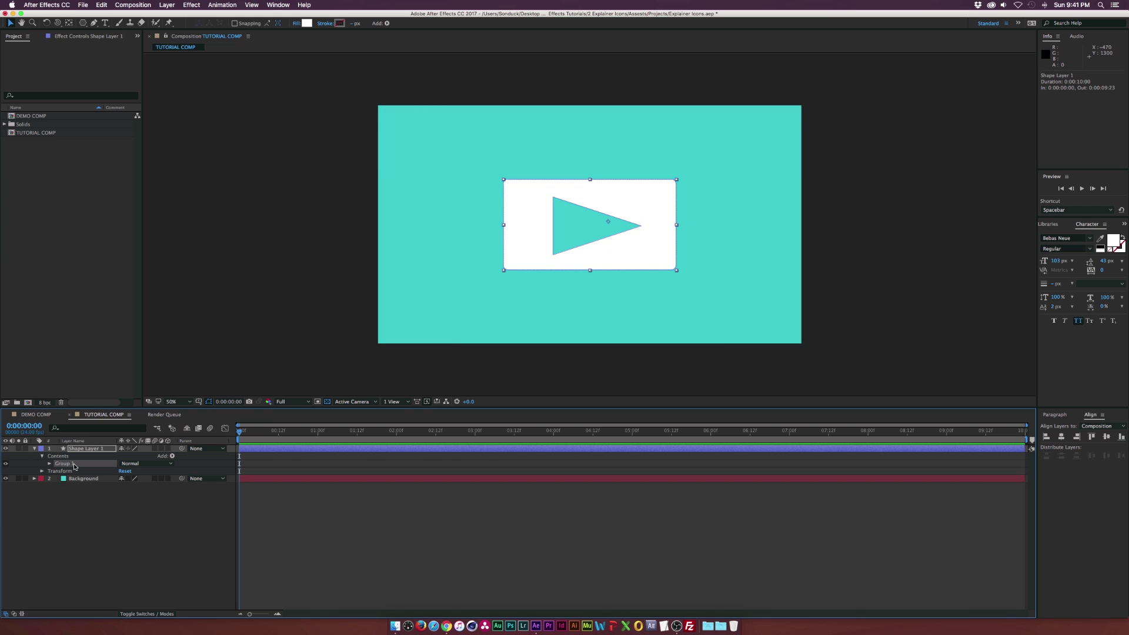
{"action": "key", "text": "Return"}
{"action": "type", "text": "P"}
{"action": "key", "text": "Return"}
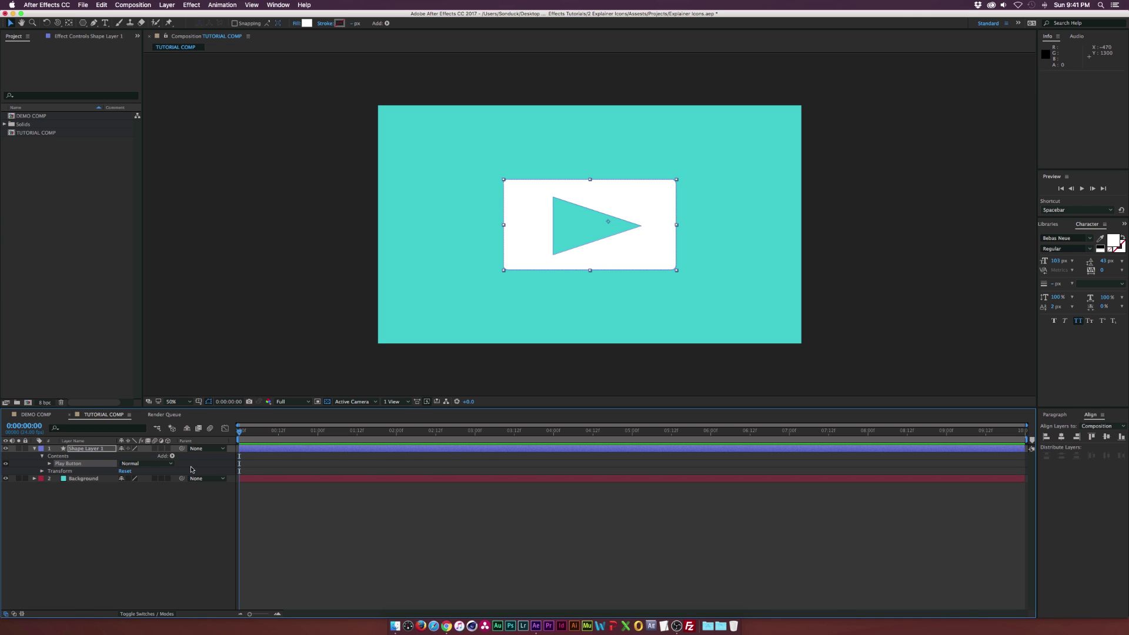
{"action": "left_click", "coordinate": [187, 461]}
Add a second empty group to Shape Layer 1's contents and name it Slider.
{"action": "left_click", "coordinate": [172, 456]}
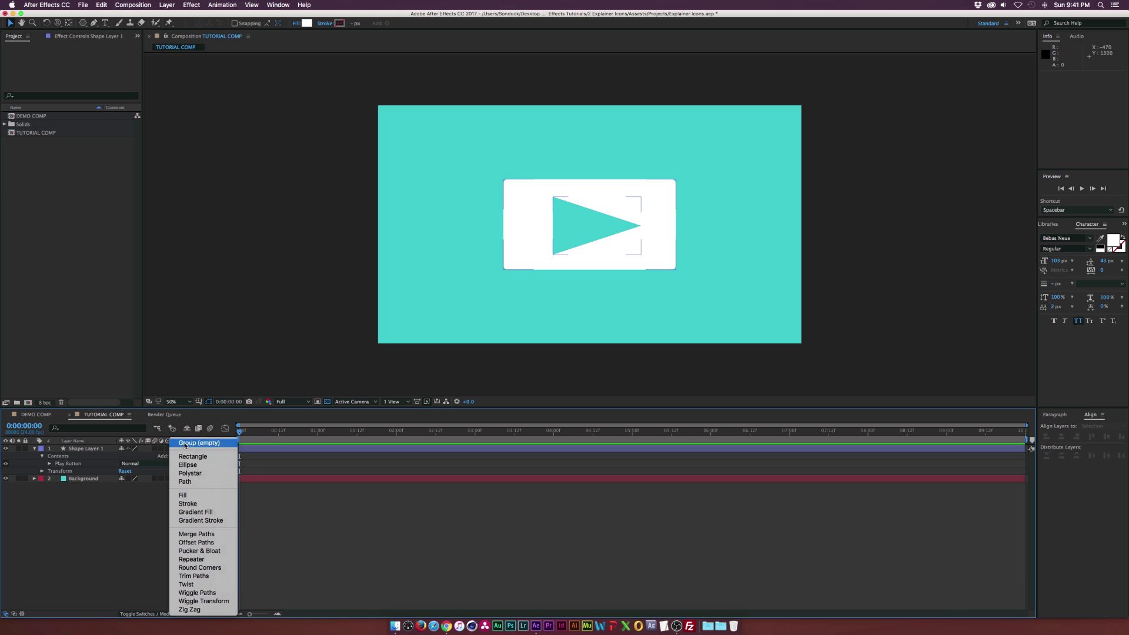
{"action": "left_click", "coordinate": [182, 440]}
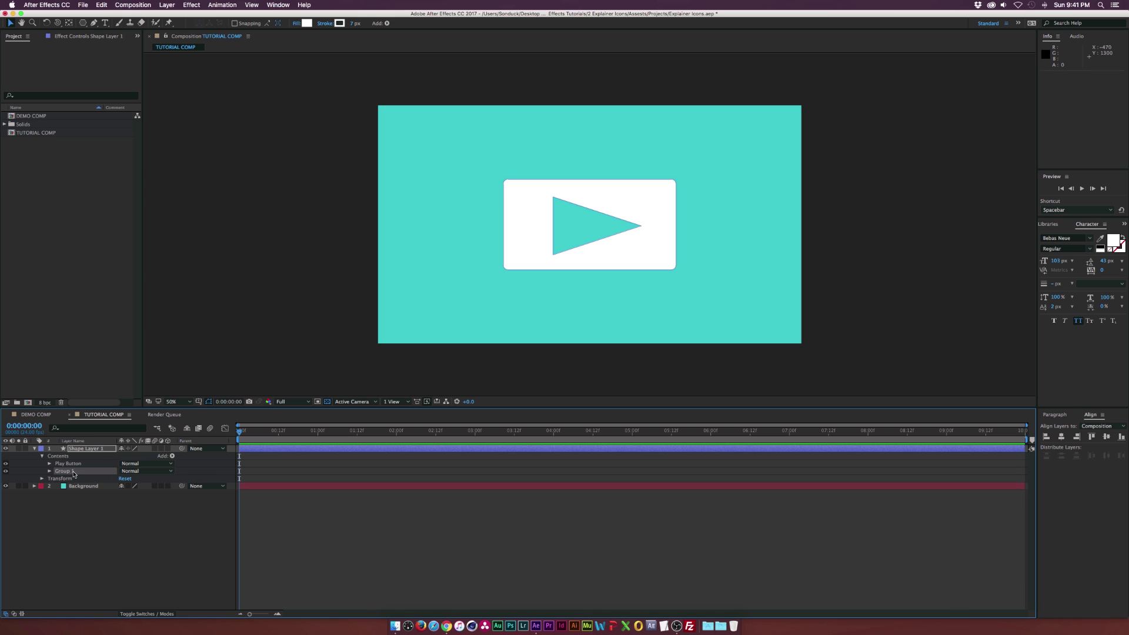
{"action": "left_click", "coordinate": [74, 472]}
{"action": "key", "text": "Return"}
{"action": "type", "text": "Slider"}
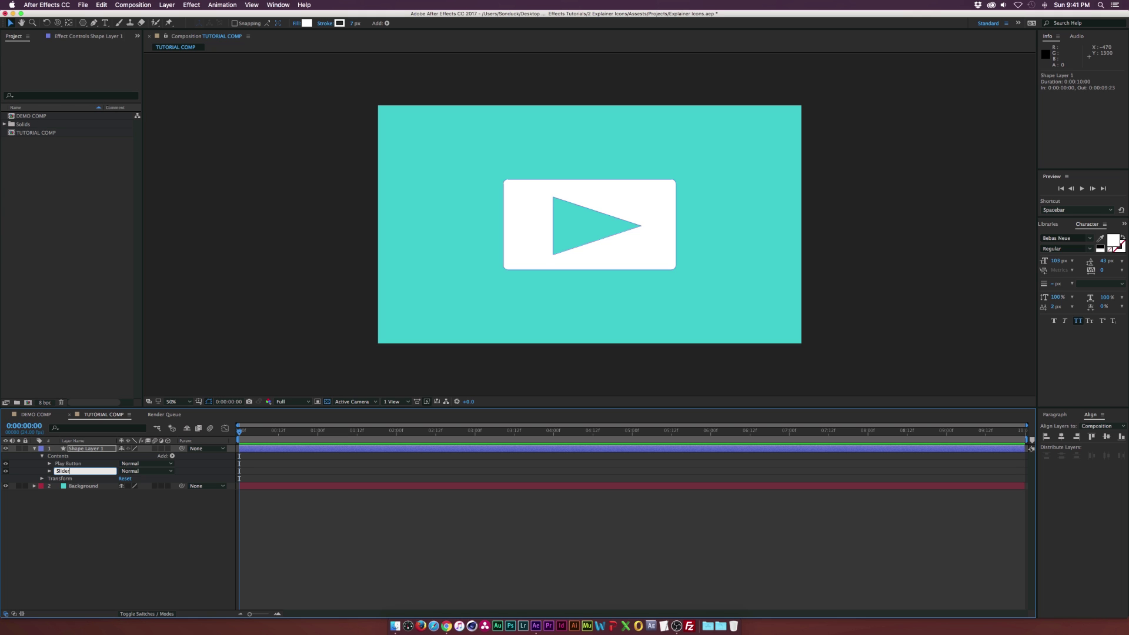
{"action": "key", "text": "Return"}
Draw a thin rectangle about 768 by 15 px just below the play button and move it into the Slider group.
{"action": "left_click_drag", "start_coordinate": [83, 22], "coordinate": [108, 33]}
{"action": "left_click", "coordinate": [507, 275]}
{"action": "left_click_drag", "start_coordinate": [504, 281], "coordinate": [673, 279]}
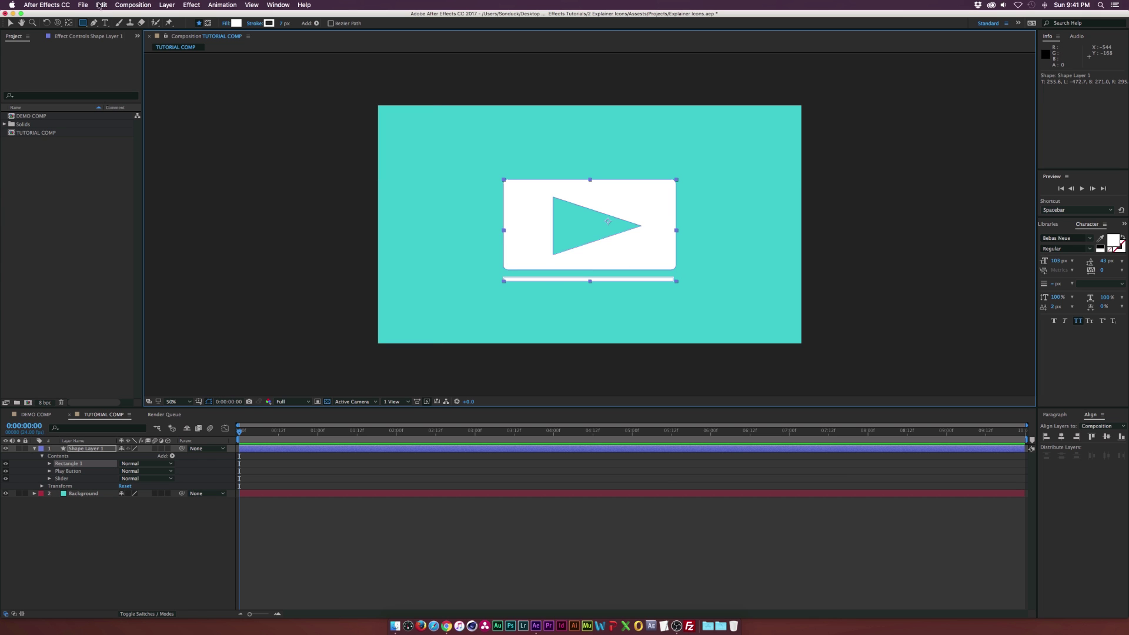
{"action": "left_click", "coordinate": [10, 22]}
{"action": "left_click_drag", "start_coordinate": [68, 463], "coordinate": [66, 479]}
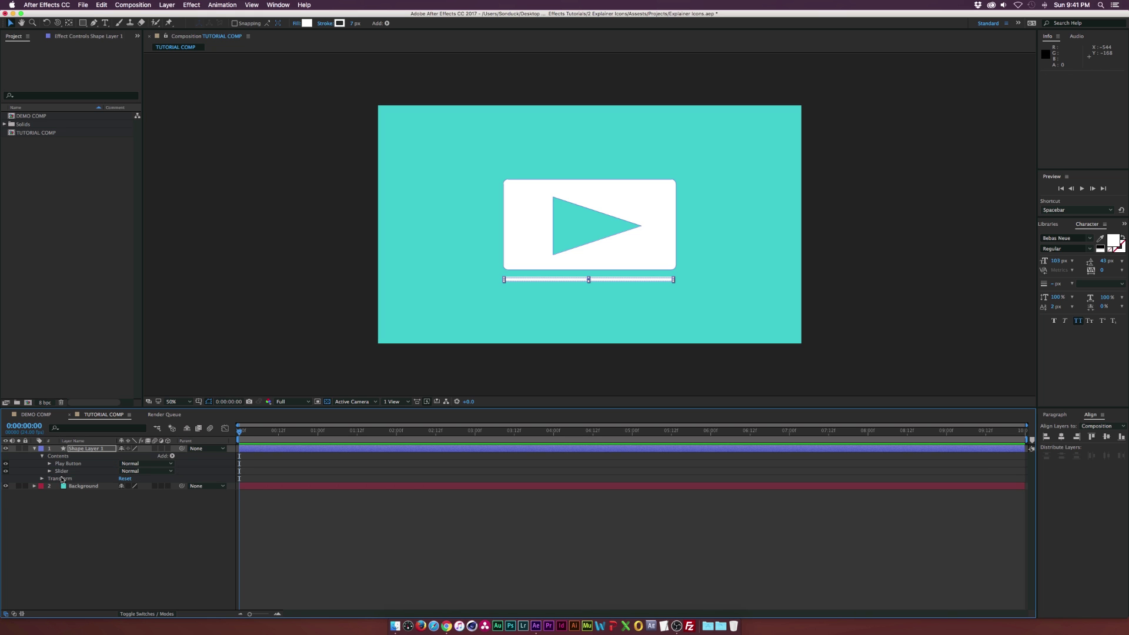
Draw a small circle centered on the slider bar near its left end and move it into the Slider group.
{"action": "left_click_drag", "start_coordinate": [83, 23], "coordinate": [113, 43]}
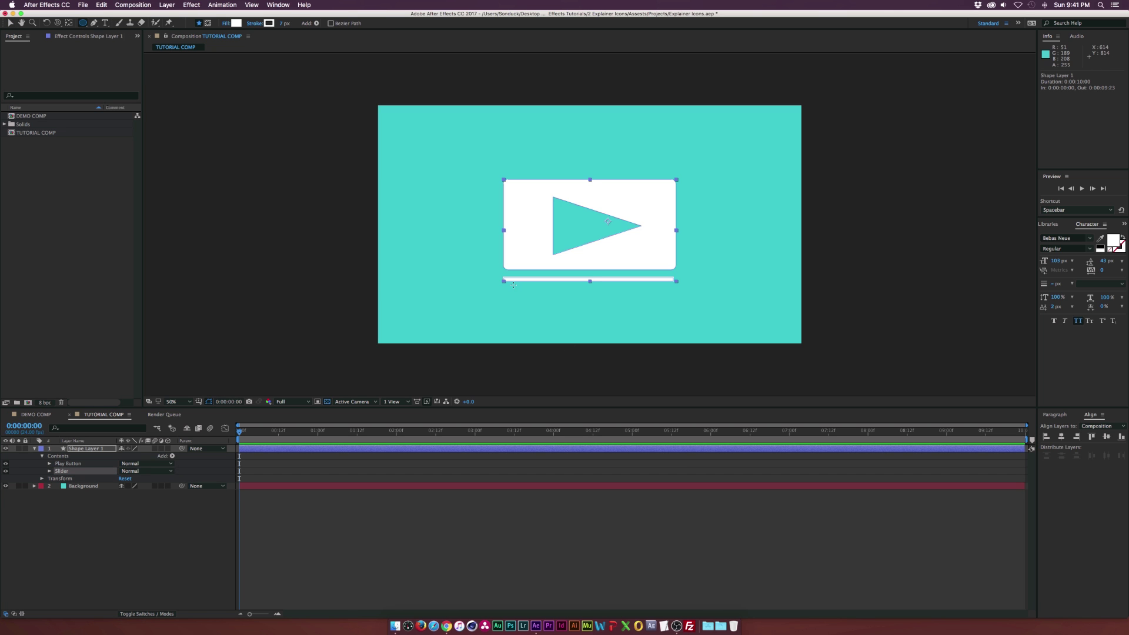
{"action": "left_click_drag", "start_coordinate": [511, 281], "coordinate": [518, 274]}
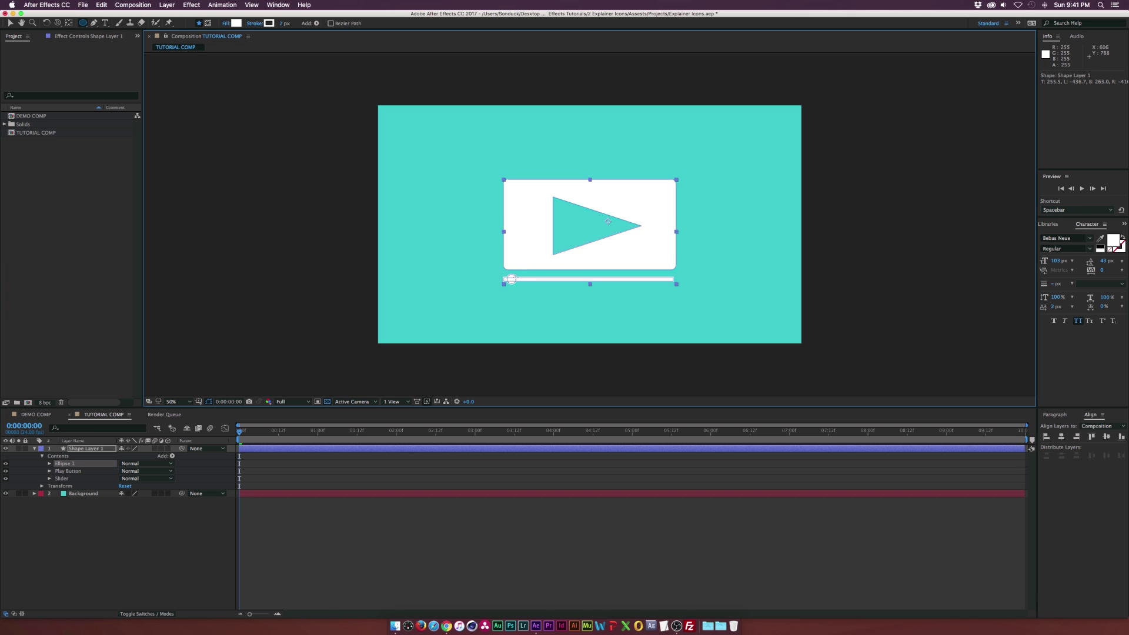
{"action": "key", "text": "v"}
{"action": "left_click", "coordinate": [156, 541]}
{"action": "key", "text": "h"}
{"action": "scroll", "coordinate": [421, 305], "scroll_direction": "up", "scroll_amount": 3}
{"action": "scroll", "coordinate": [423, 307], "scroll_direction": "down", "scroll_amount": 3}
{"action": "key", "text": "v"}
{"action": "key", "text": "/"}
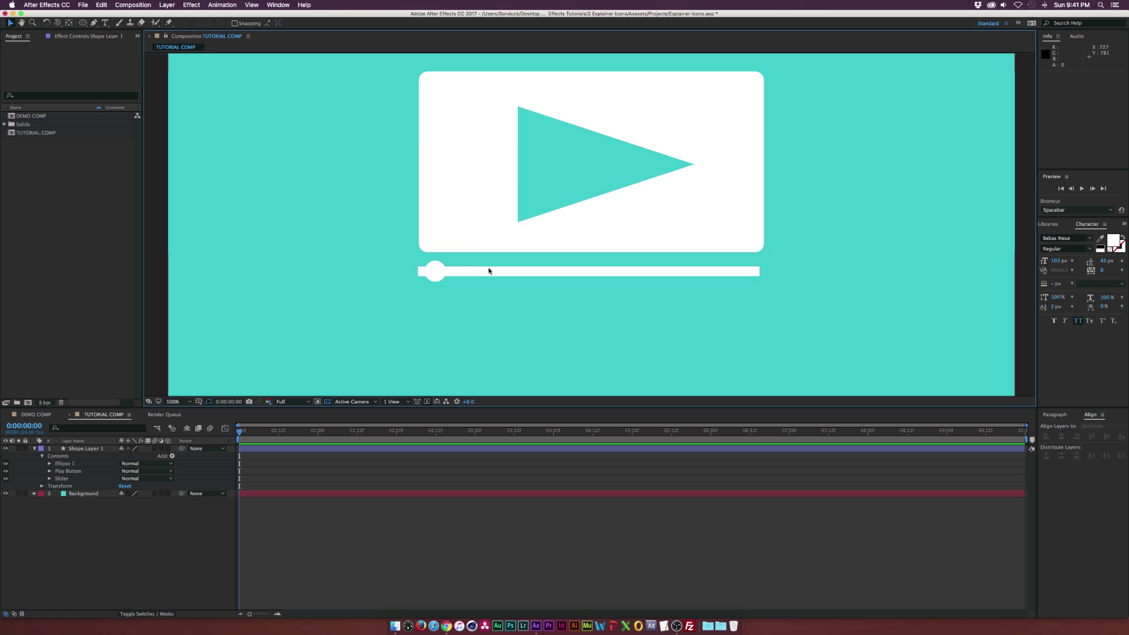
{"action": "left_click", "coordinate": [488, 266]}
{"action": "left_click", "coordinate": [207, 478]}
{"action": "left_click_drag", "start_coordinate": [277, 432], "coordinate": [238, 433]}
{"action": "left_click_drag", "start_coordinate": [64, 464], "coordinate": [67, 483]}
Set a Position keyframe for Ellipse 1 at the start of the timeline in its transform properties, and move the time to 0:00:05:00.
{"action": "left_click", "coordinate": [50, 471]}
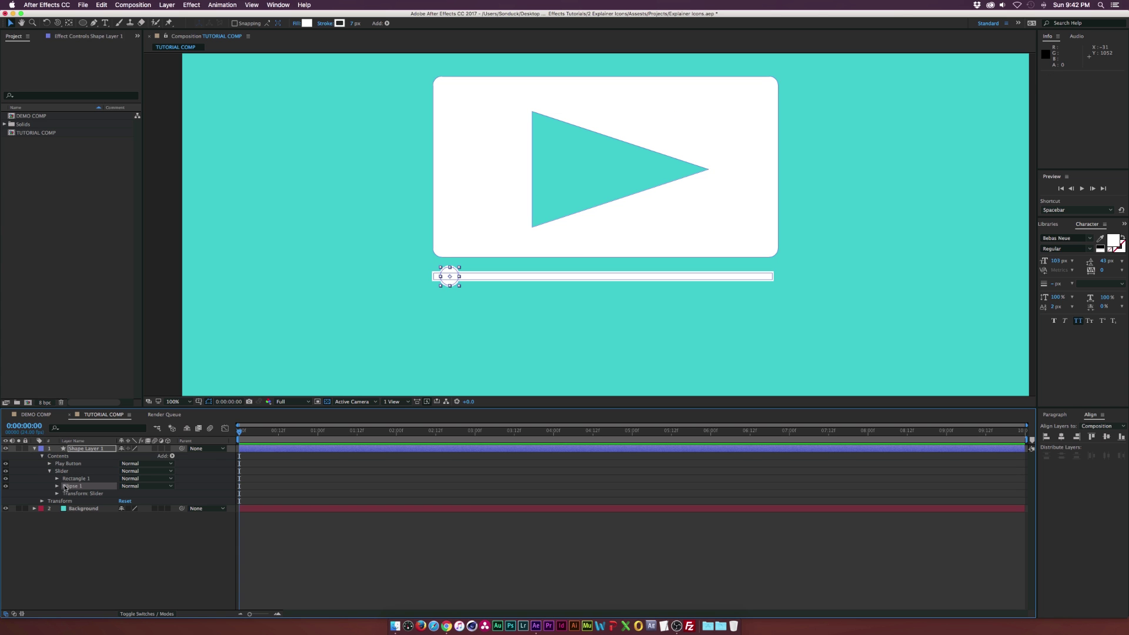
{"action": "left_click", "coordinate": [58, 486]}
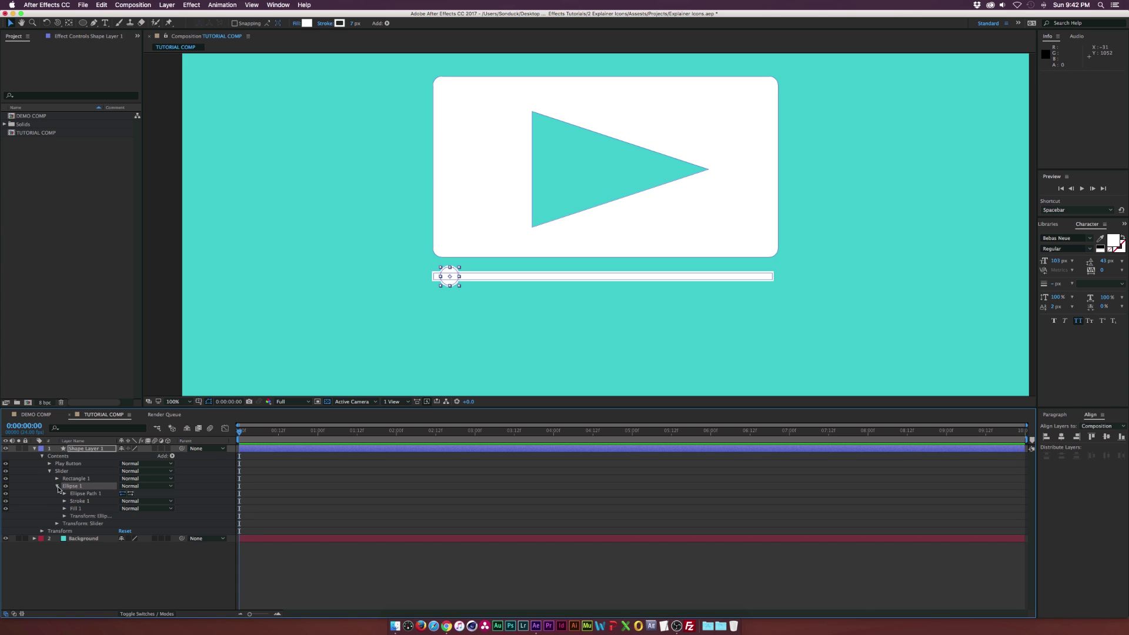
{"action": "left_click", "coordinate": [64, 517]}
{"action": "left_click", "coordinate": [248, 499]}
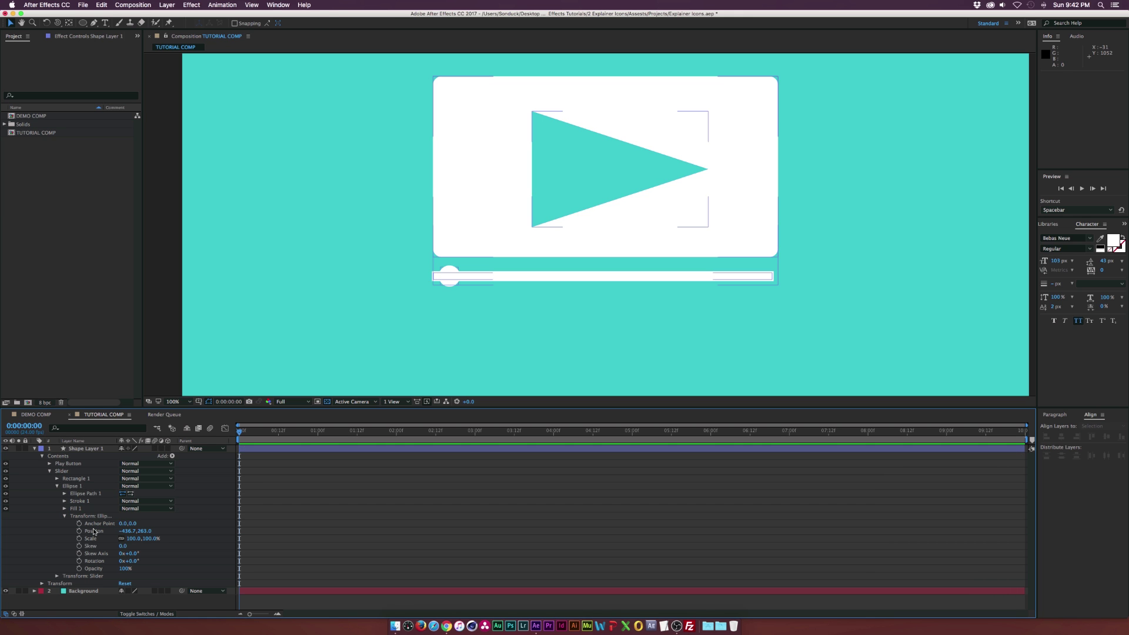
{"action": "left_click", "coordinate": [79, 531]}
{"action": "left_click_drag", "start_coordinate": [401, 437], "coordinate": [632, 436]}
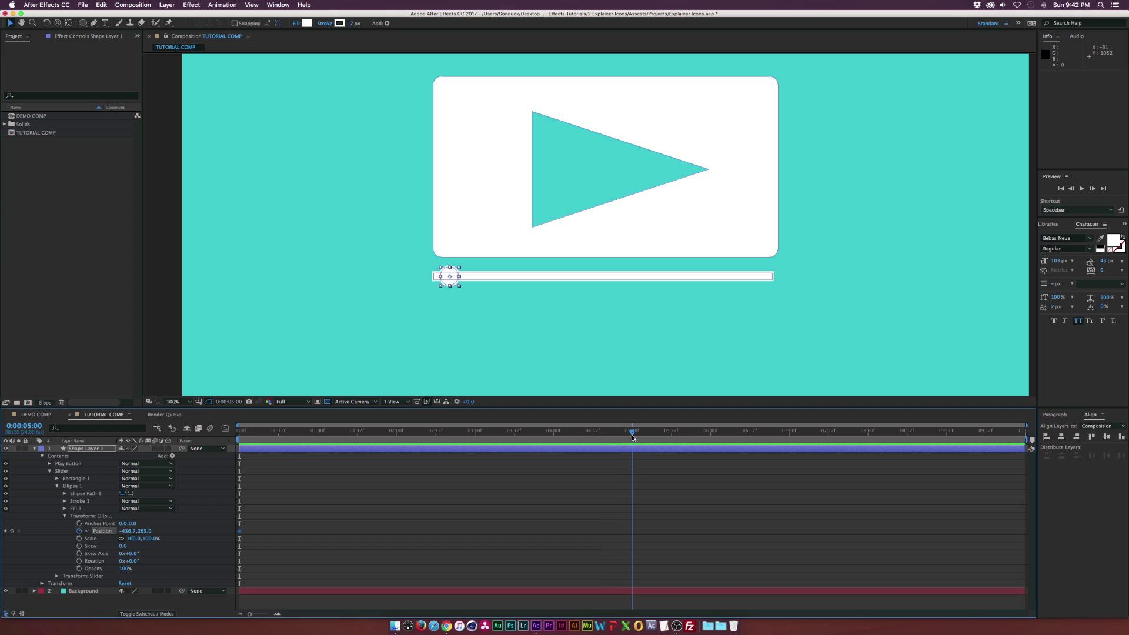
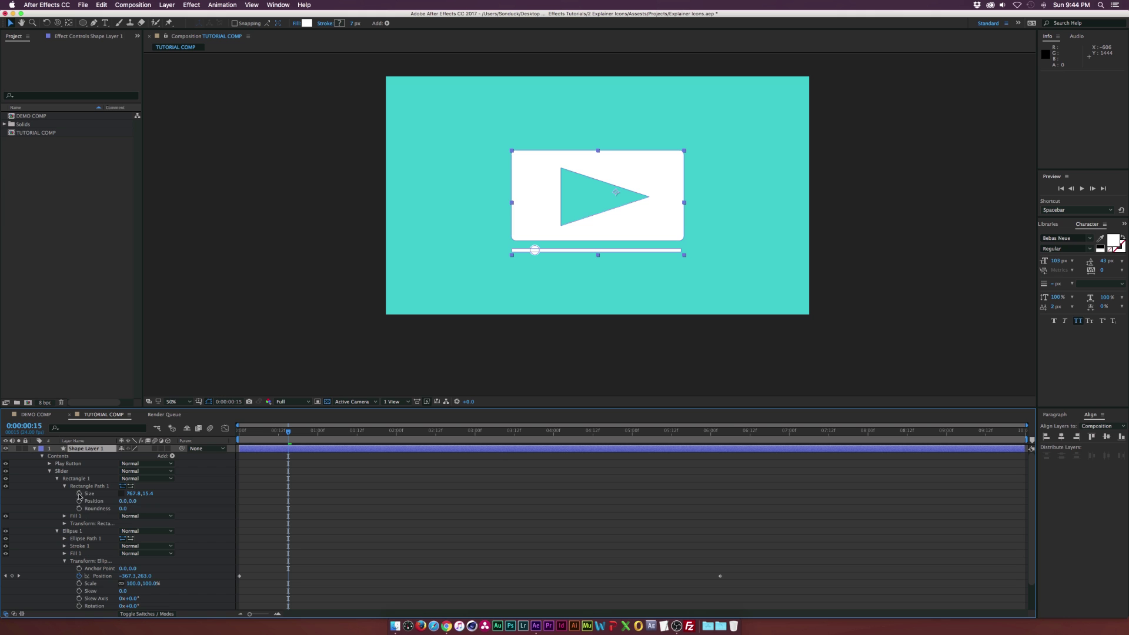
Animate the slider bar's size from a height of 0 at 0:00:00:06 to its full height at 0:00:00:15, and collapse Rectangle 1.
{"action": "left_click_drag", "start_coordinate": [283, 435], "coordinate": [259, 435]}
{"action": "left_click", "coordinate": [166, 492]}
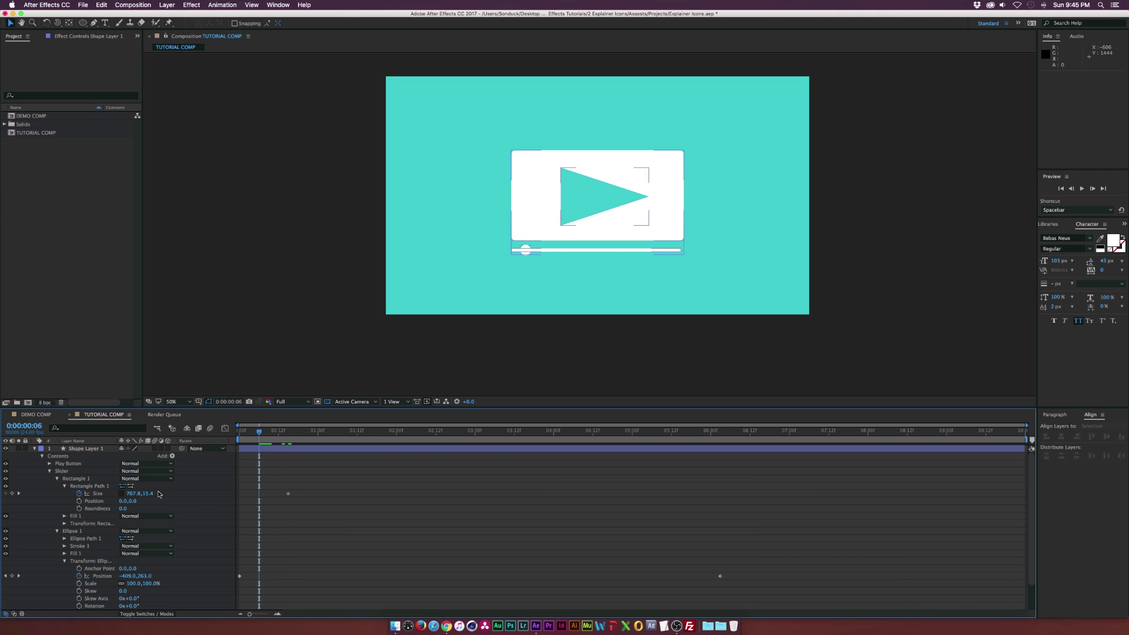
{"action": "left_click", "coordinate": [148, 494]}
{"action": "type", "text": "0"}
{"action": "key", "text": "Return"}
{"action": "mouse_move", "coordinate": [281, 432]}
{"action": "left_mouse_down"}
{"action": "mouse_move", "coordinate": [295, 433]}
{"action": "mouse_move", "coordinate": [233, 438]}
{"action": "mouse_move", "coordinate": [285, 433]}
{"action": "left_mouse_up"}
{"action": "left_click", "coordinate": [60, 476]}
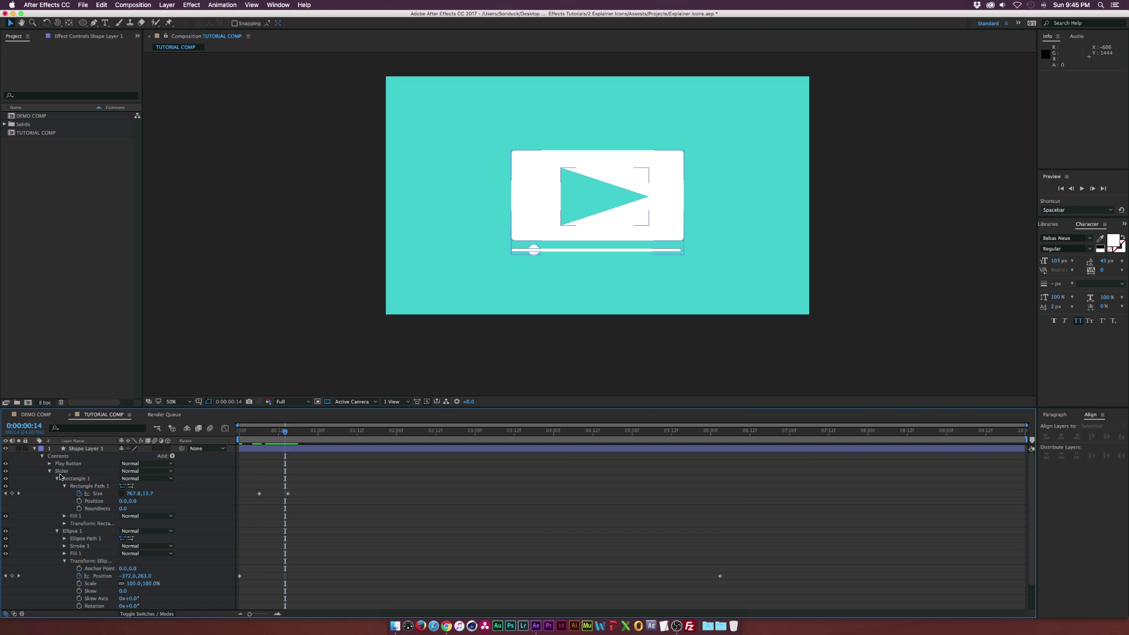
{"action": "left_click", "coordinate": [57, 478]}
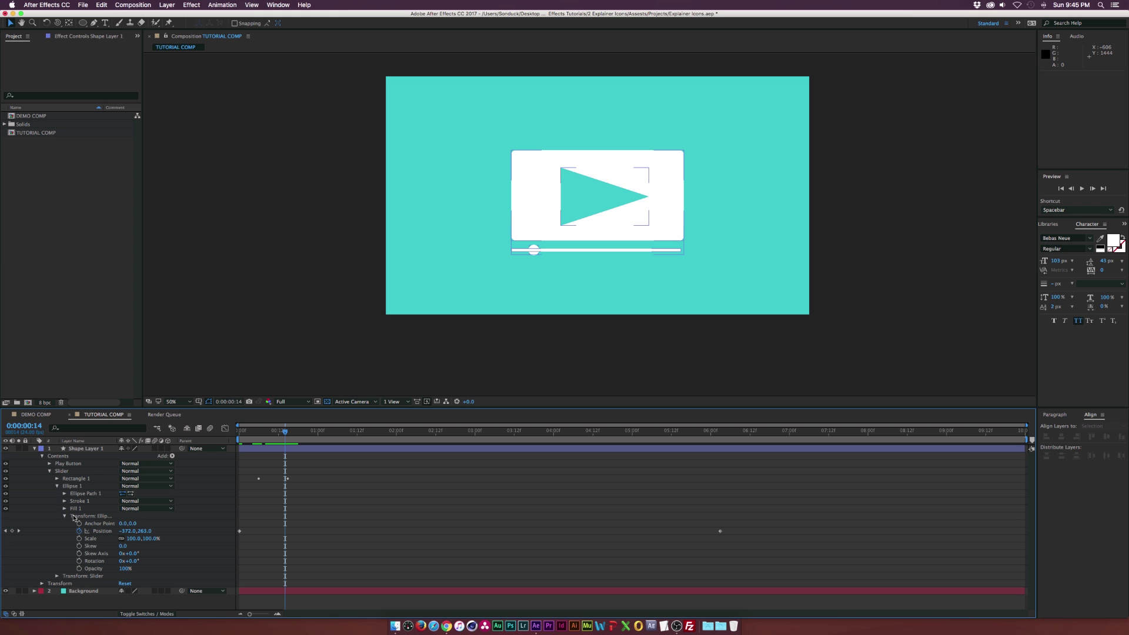
Animate the slider circle's scale from 0% at 0:00:00:15 to 100% shortly before the one-second mark.
{"action": "mouse_move", "coordinate": [284, 433]}
{"action": "left_mouse_down"}
{"action": "mouse_move", "coordinate": [254, 434]}
{"action": "mouse_move", "coordinate": [289, 433]}
{"action": "left_mouse_up"}
{"action": "left_click", "coordinate": [270, 447]}
{"action": "left_click", "coordinate": [79, 539]}
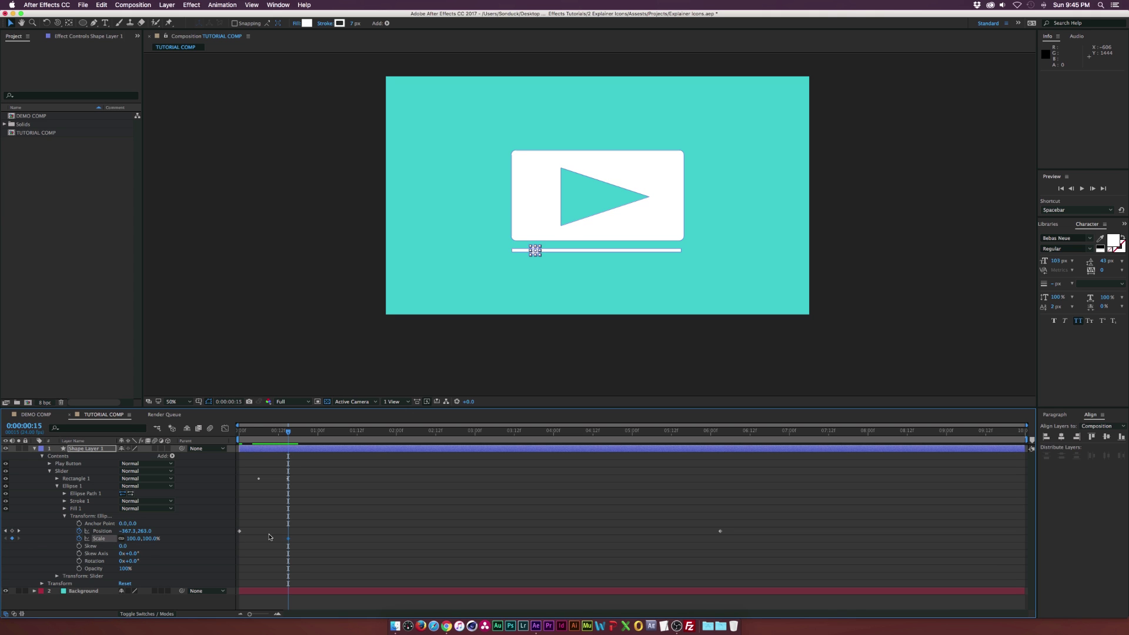
{"action": "left_click_drag", "start_coordinate": [290, 539], "coordinate": [315, 538]}
{"action": "left_click", "coordinate": [130, 538]}
{"action": "type", "text": "0"}
{"action": "key", "text": "Return"}
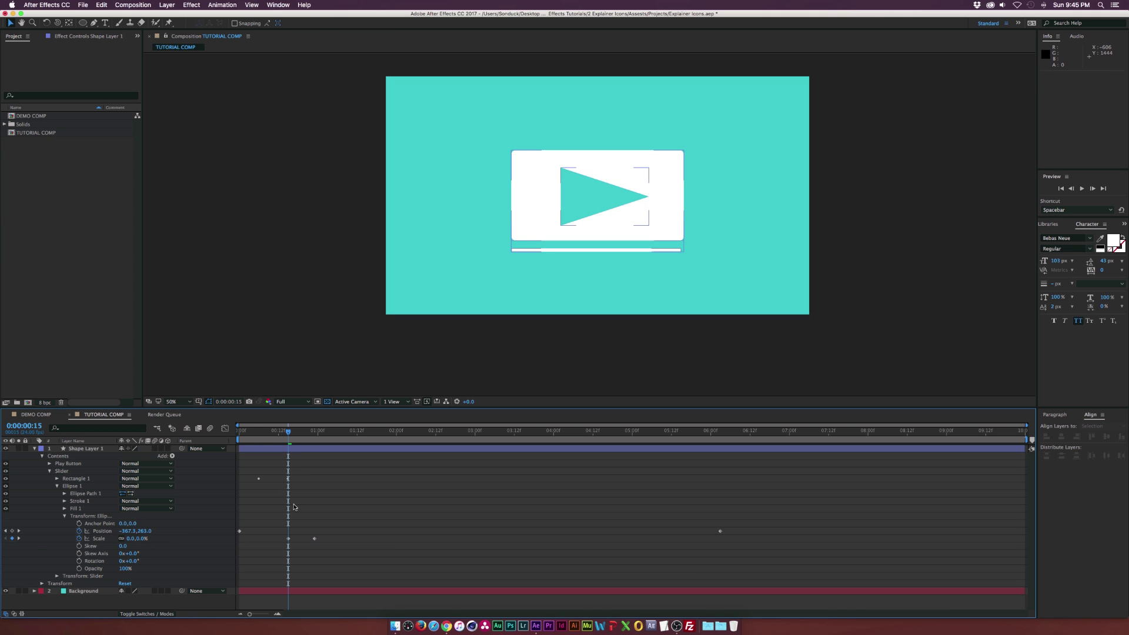
Move the circle's ending scale keyframe just past one second and apply Easy Ease to its ending scale and position keyframes.
{"action": "left_click_drag", "start_coordinate": [292, 446], "coordinate": [332, 441]}
{"action": "left_click", "coordinate": [321, 538]}
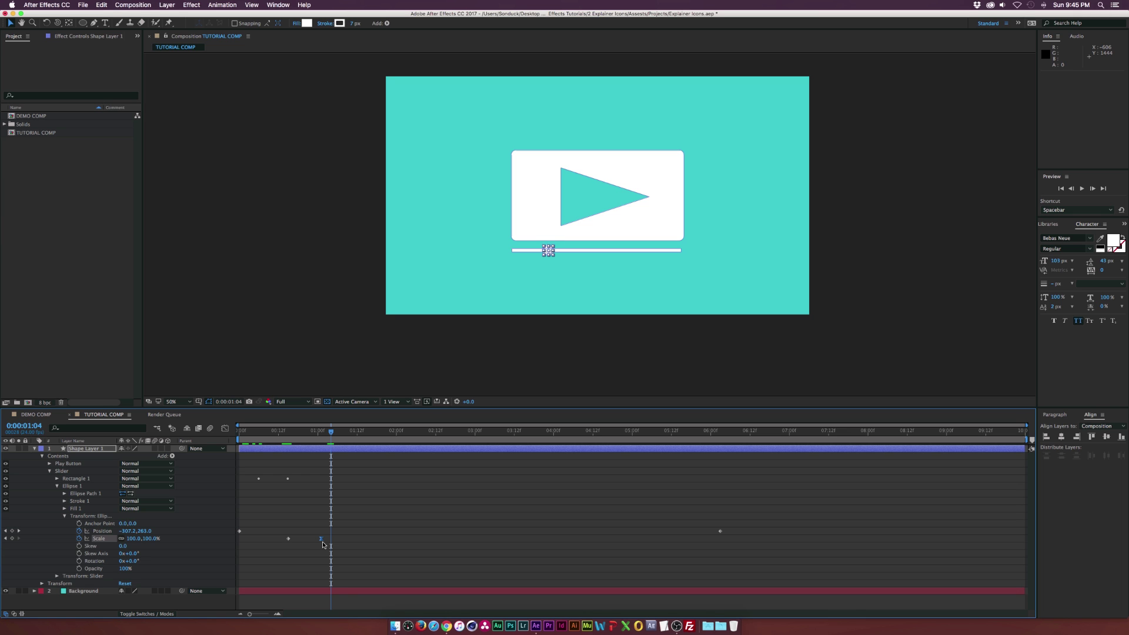
{"action": "left_click_drag", "start_coordinate": [679, 544], "coordinate": [741, 523]}
Apply Easy Ease to the slider bar's ending size keyframe and scrub the timeline to 0:00:04:01 to preview the motion.
{"action": "left_click", "coordinate": [57, 479]}
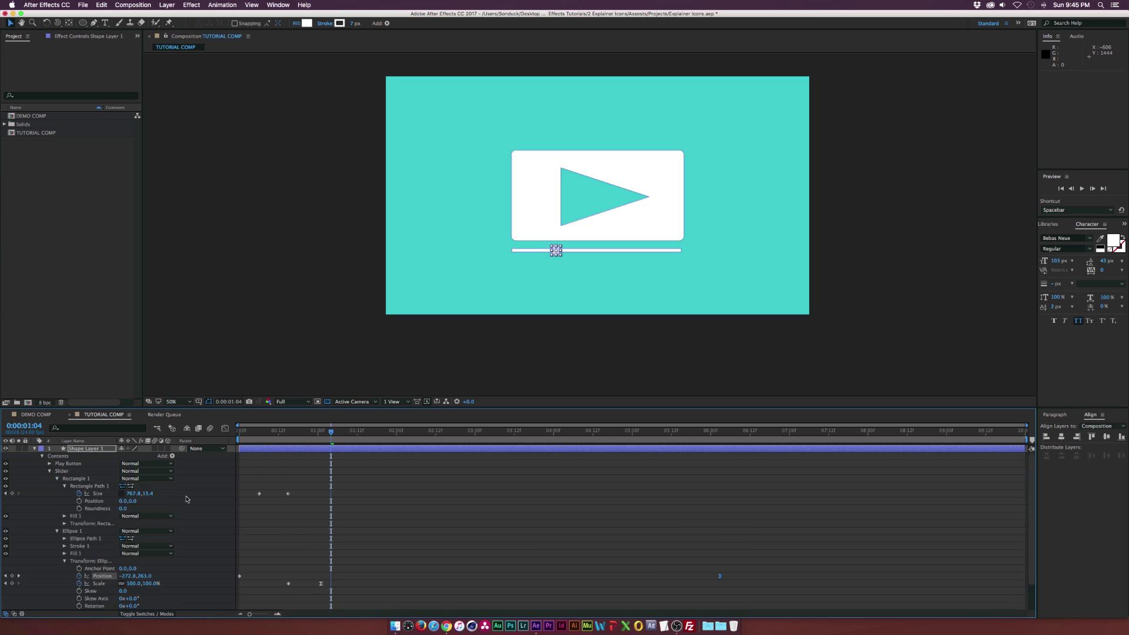
{"action": "left_click_drag", "start_coordinate": [280, 502], "coordinate": [304, 492]}
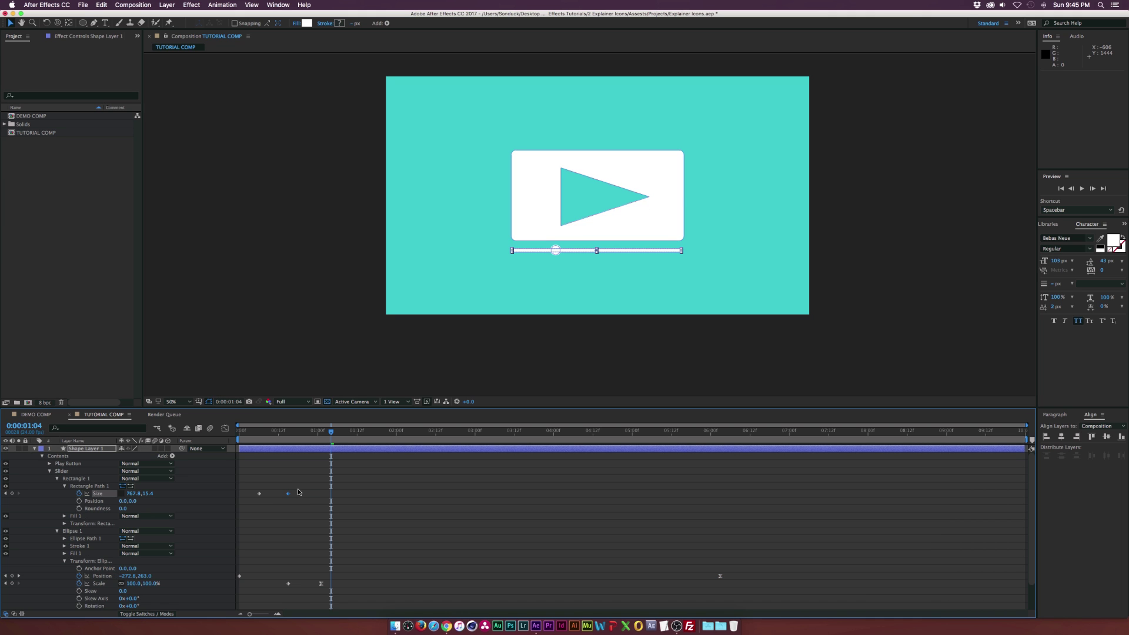
{"action": "left_click_drag", "start_coordinate": [250, 439], "coordinate": [556, 440]}
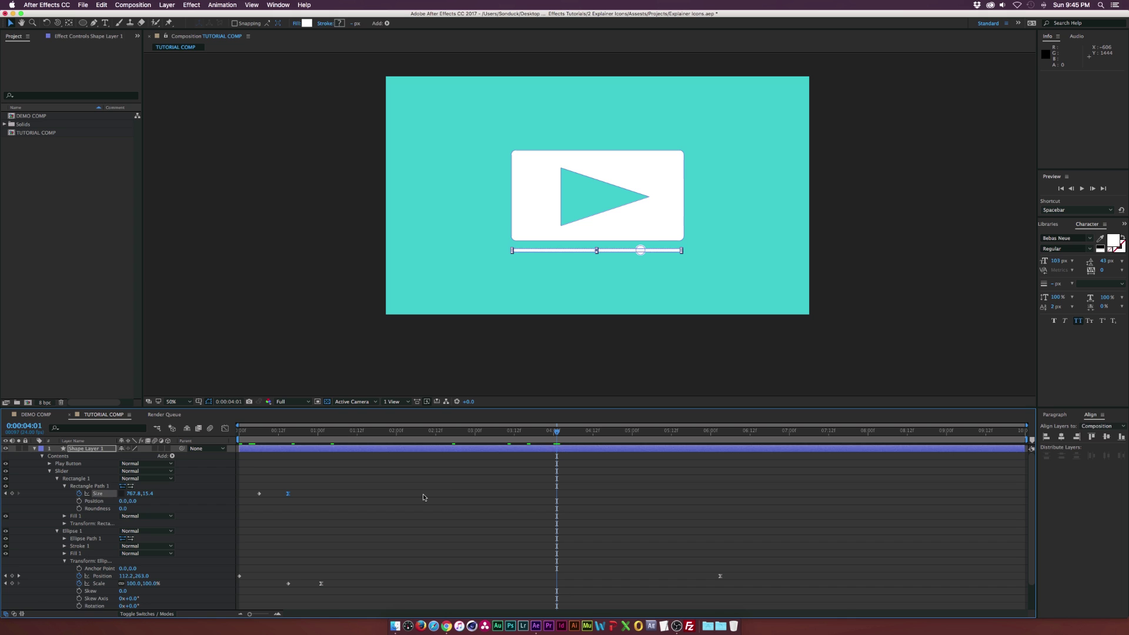
Keyframe the scale of Rectangle 1 inside the Play Button group at 0:00:00:11.
{"action": "left_click", "coordinate": [62, 472]}
{"action": "left_click", "coordinate": [50, 471]}
{"action": "left_click", "coordinate": [51, 464]}
{"action": "key", "text": "space"}
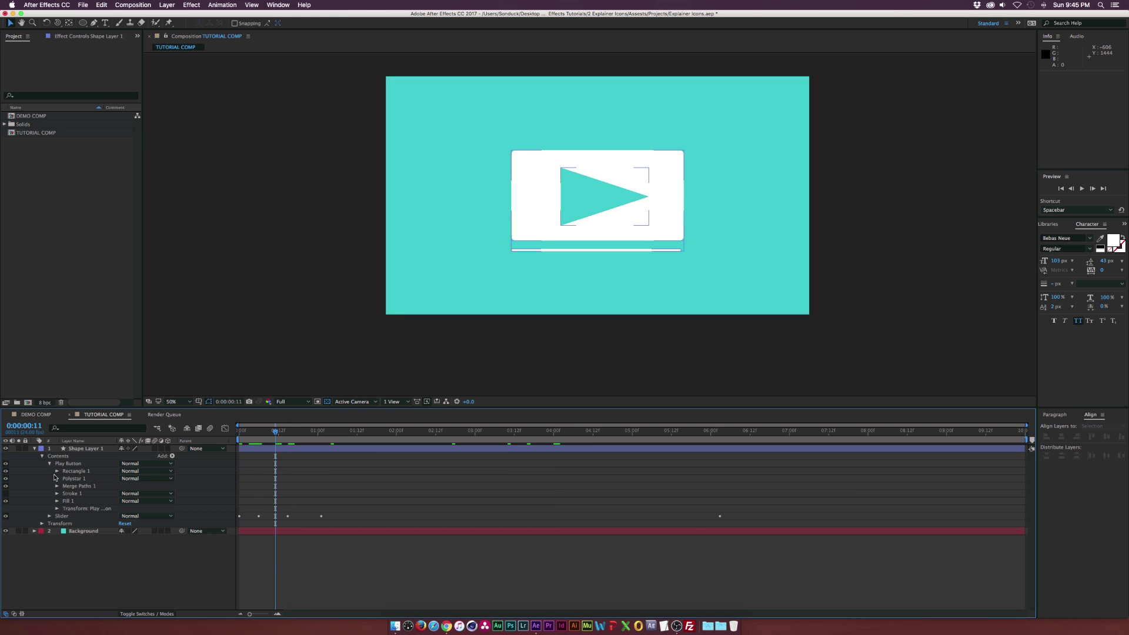
{"action": "left_click", "coordinate": [57, 471]}
{"action": "left_click", "coordinate": [64, 501]}
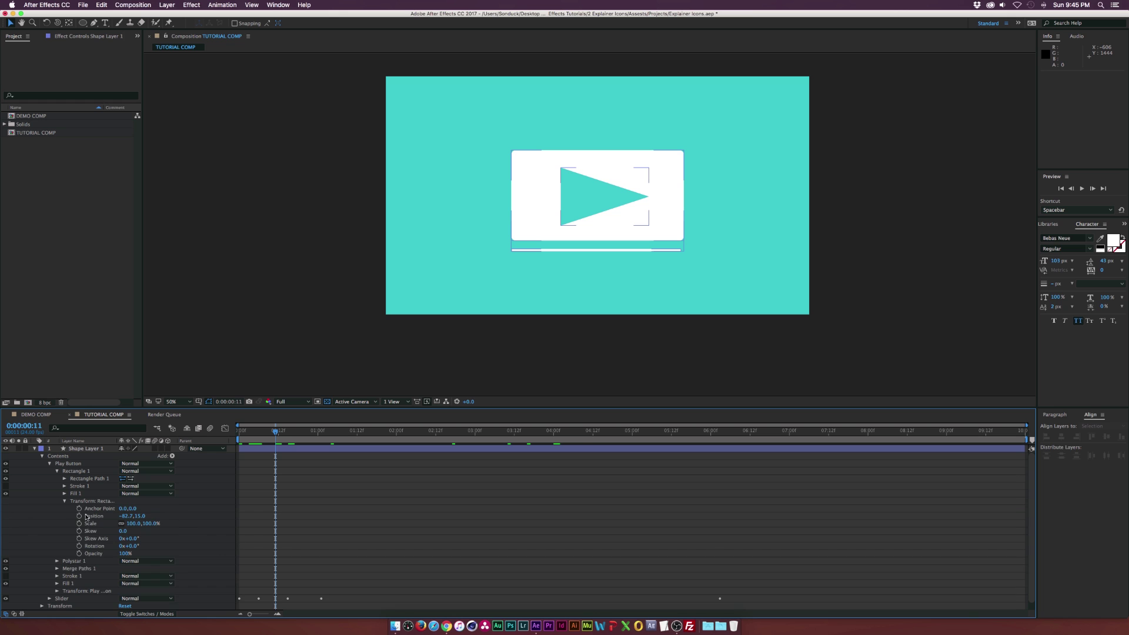
{"action": "left_click", "coordinate": [79, 523]}
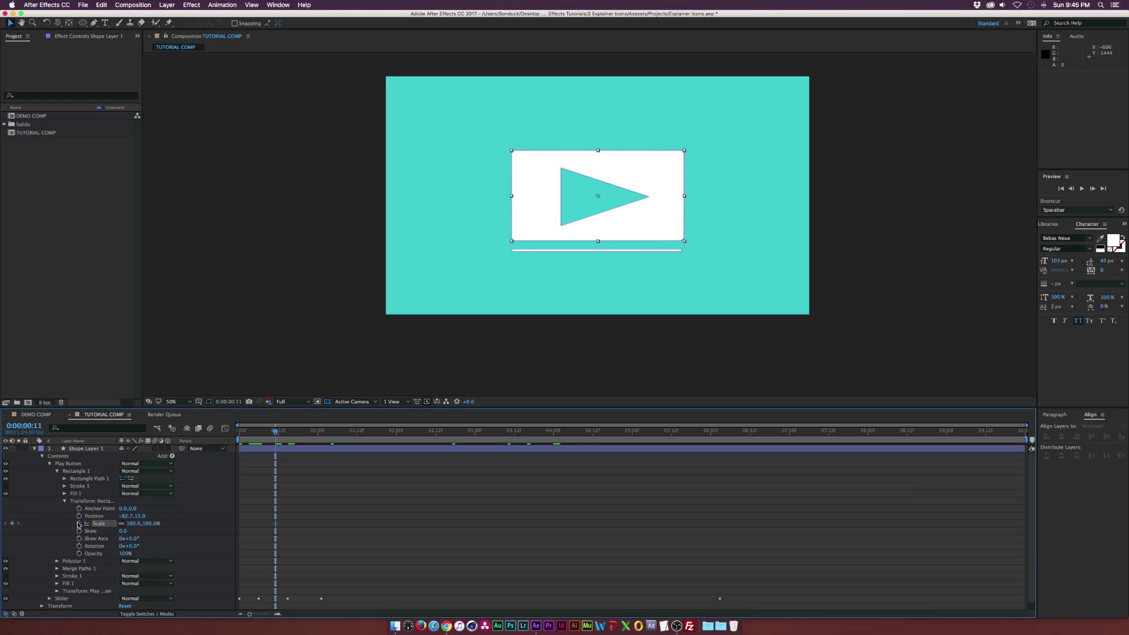
Set the play button rectangle's starting scale to 0%.
{"action": "left_click", "coordinate": [129, 524]}
{"action": "type", "text": "20"}
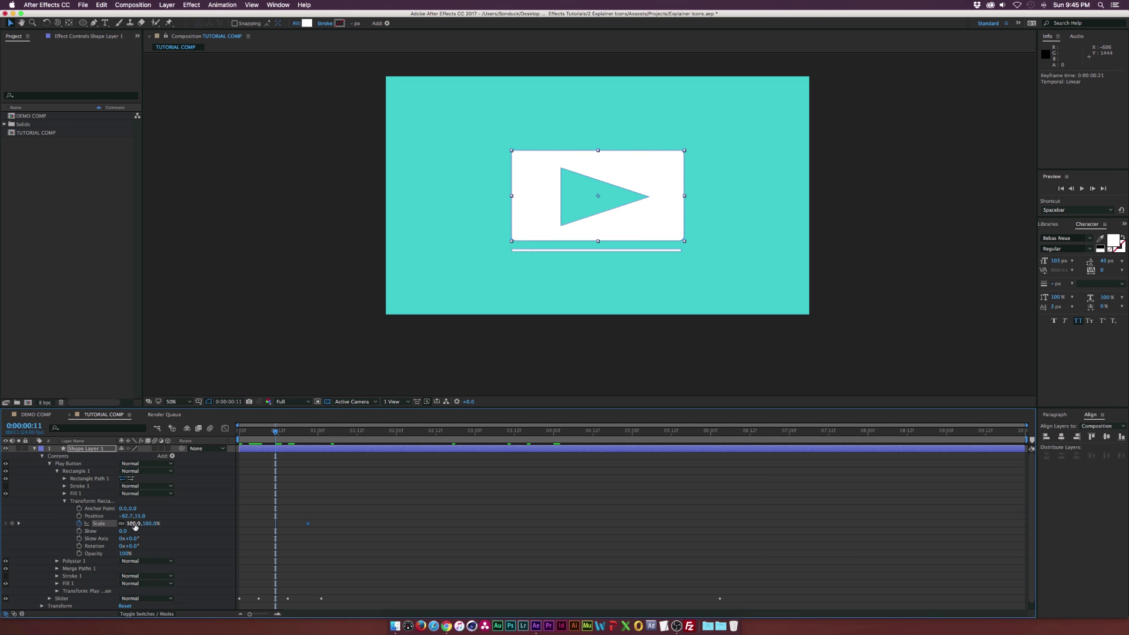
{"action": "key", "text": "Return"}
{"action": "left_click", "coordinate": [130, 523]}
{"action": "type", "text": "0"}
Move the rectangle's scale keyframes to the timeline start and just before one second, and apply Easy Ease to the ending one.
{"action": "left_click", "coordinate": [278, 488]}
{"action": "left_click_drag", "start_coordinate": [258, 515], "coordinate": [315, 524]}
{"action": "left_click_drag", "start_coordinate": [284, 431], "coordinate": [367, 451]}
{"action": "left_click_drag", "start_coordinate": [287, 514], "coordinate": [394, 546]}
{"action": "key", "text": "F9"}
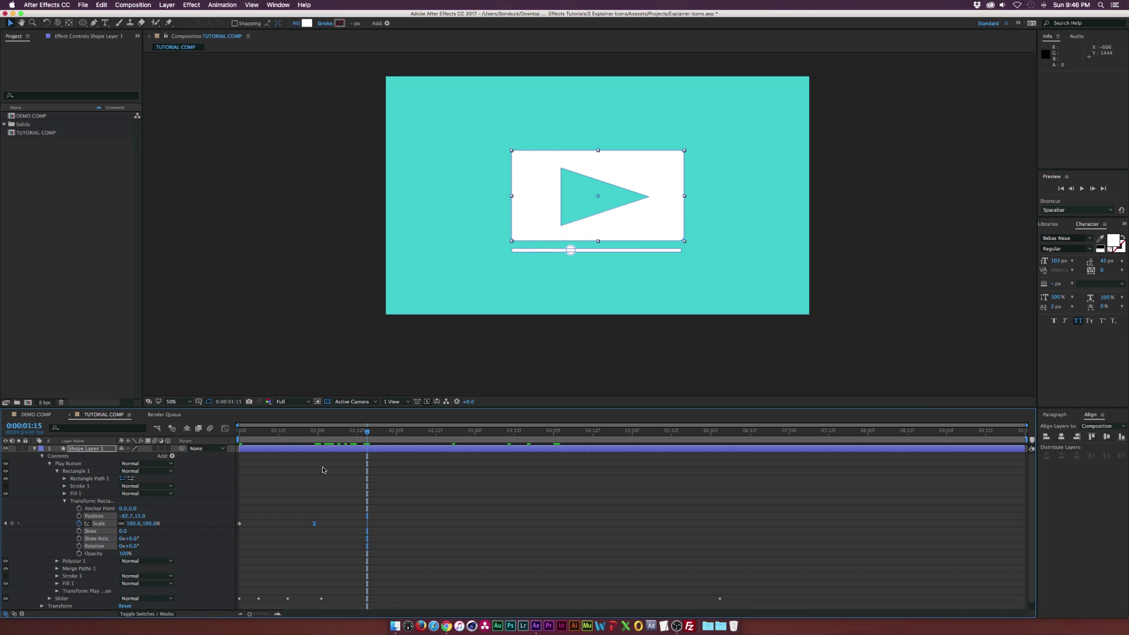
Preview the video player icon's animation and collapse the shape layer's properties.
{"action": "key", "text": "space"}
{"action": "left_click", "coordinate": [110, 531]}
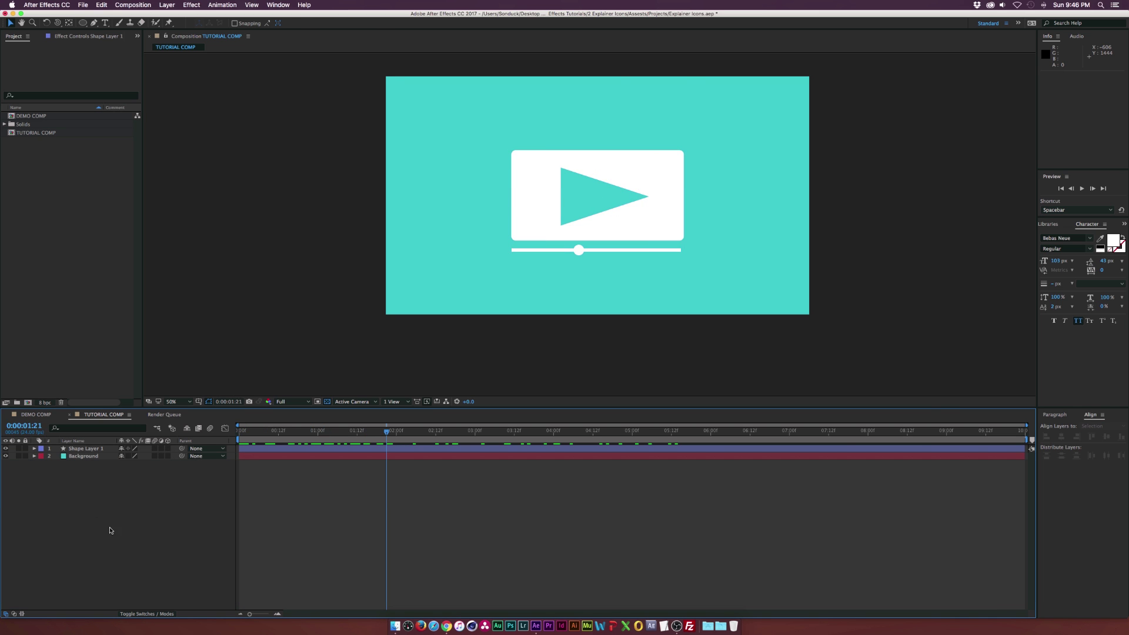
{"action": "key", "text": "space"}
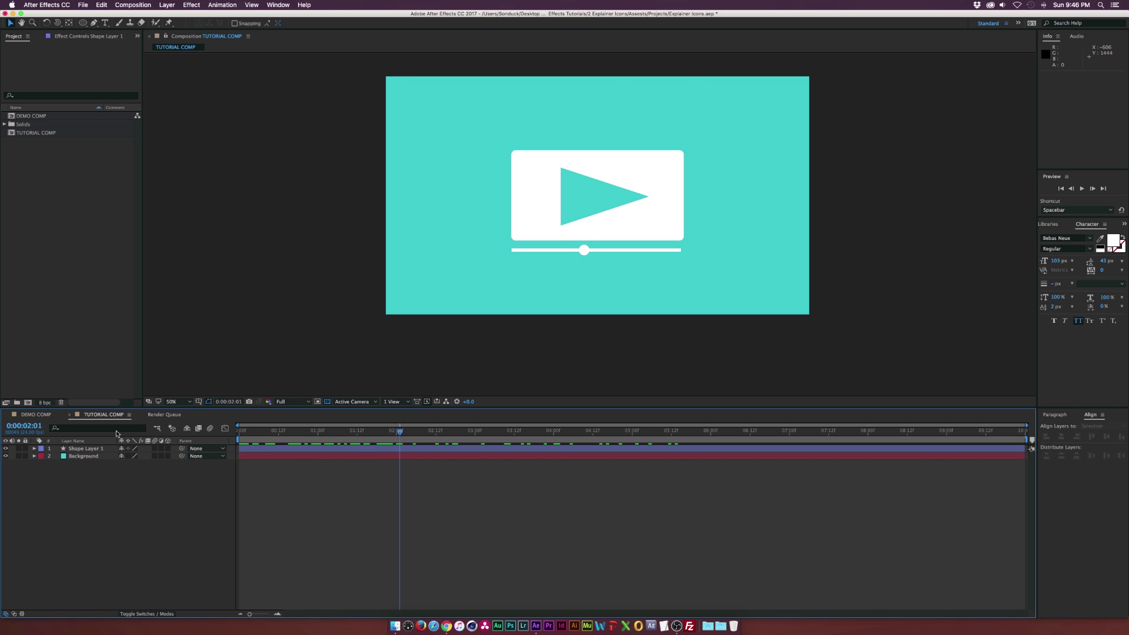
Rename the shape layer as Play Button and hide it.
{"action": "left_click", "coordinate": [83, 448]}
{"action": "type", "text": "Play Button"}
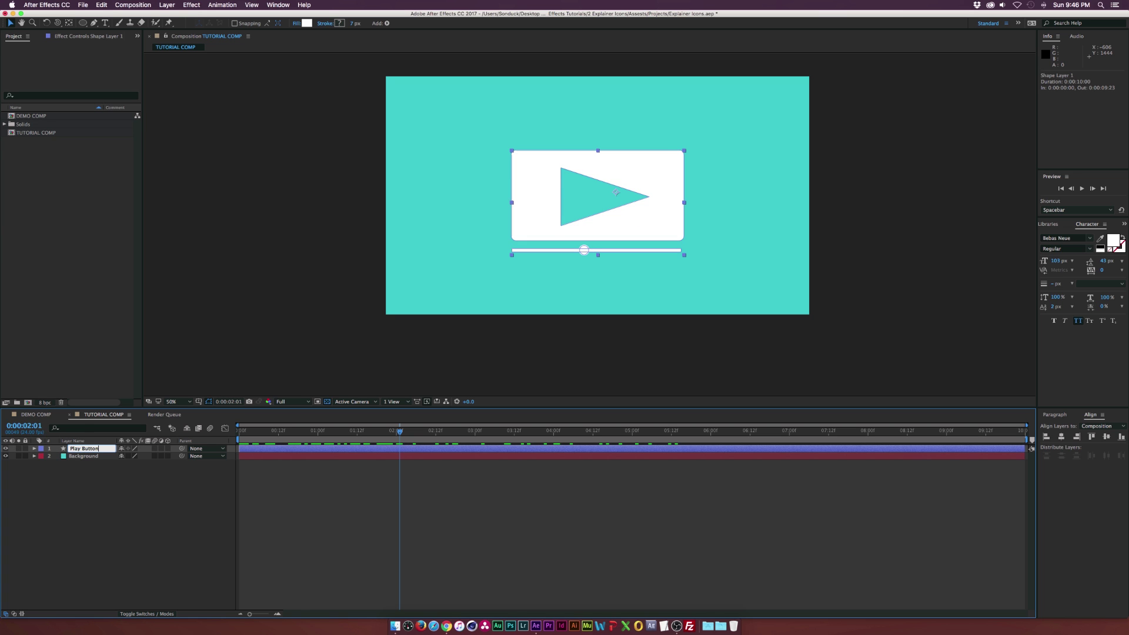
{"action": "key", "text": "Return"}
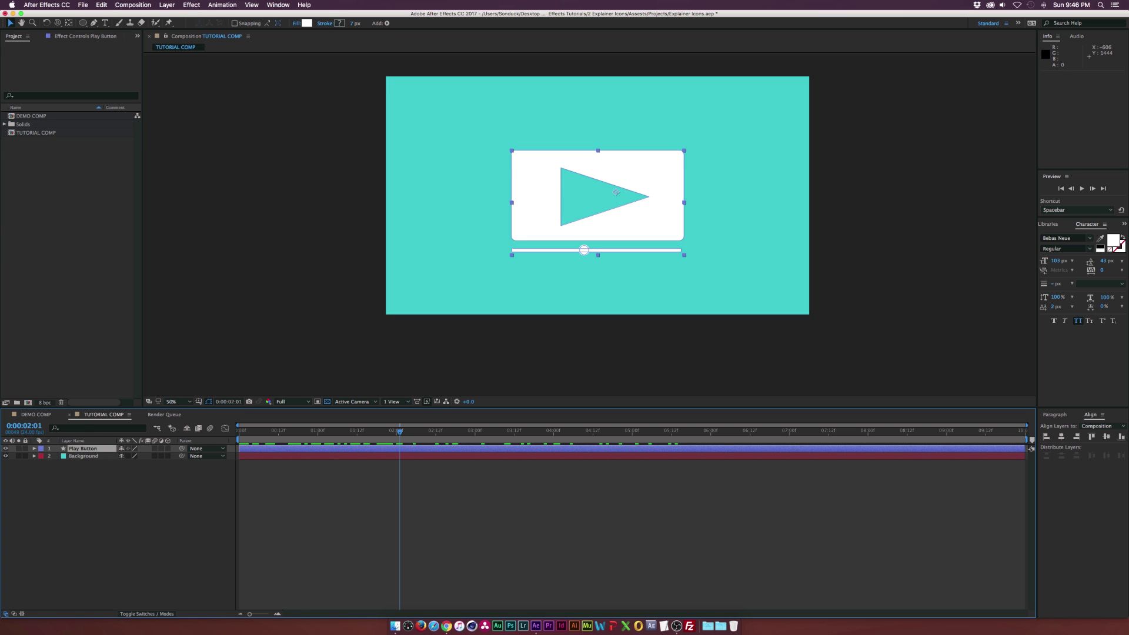
{"action": "left_click", "coordinate": [99, 478]}
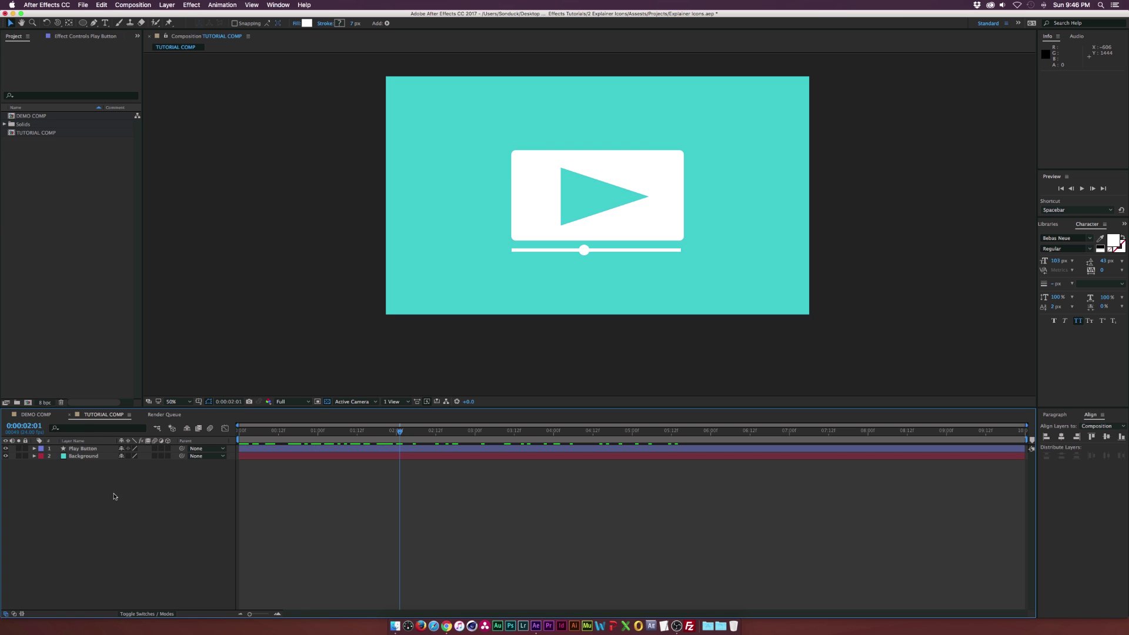
{"action": "left_click", "coordinate": [7, 448]}
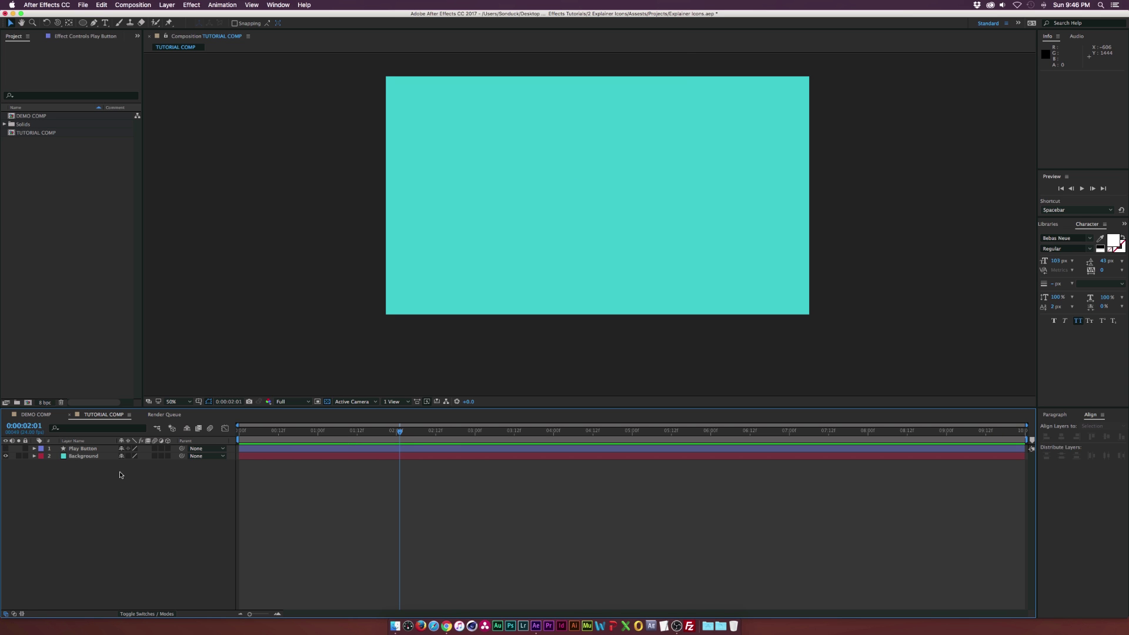
Examine the computer monitor icon in DEMO COMP and return to TUTORIAL COMP.
{"action": "left_click", "coordinate": [36, 402]}
{"action": "left_click", "coordinate": [34, 414]}
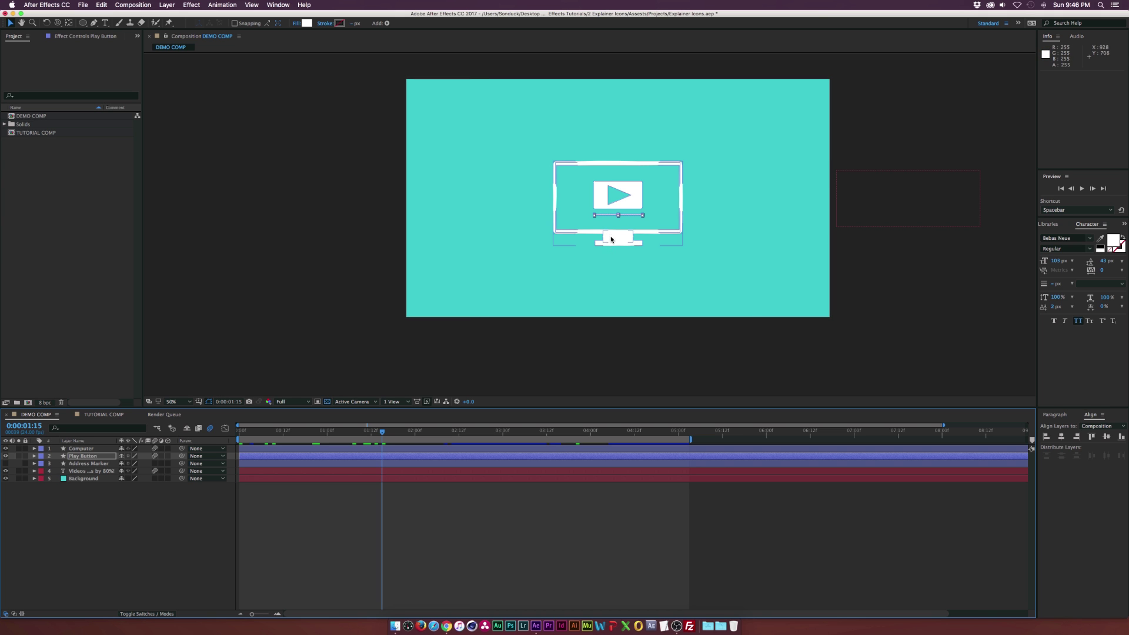
{"action": "left_click", "coordinate": [103, 414]}
Draw a white rounded rectangle about 940 by 490 px on a new shape layer and center it in the composition.
{"action": "left_click_drag", "start_coordinate": [83, 24], "coordinate": [115, 32]}
{"action": "left_click_drag", "start_coordinate": [498, 146], "coordinate": [705, 253]}
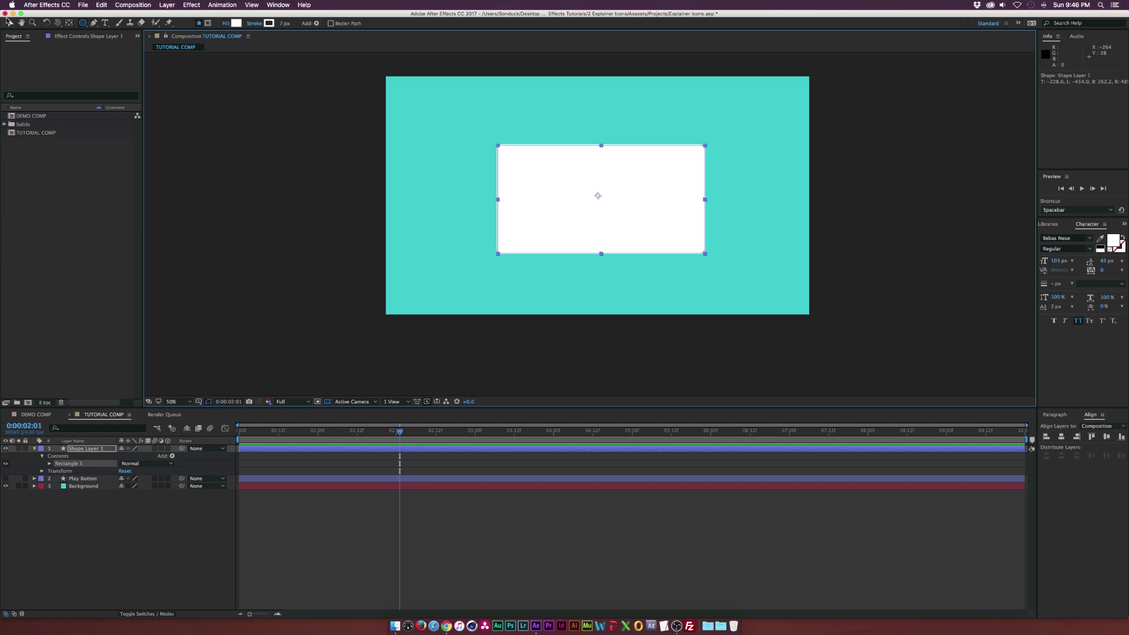
{"action": "left_click", "coordinate": [9, 22]}
{"action": "left_click", "coordinate": [1061, 436]}
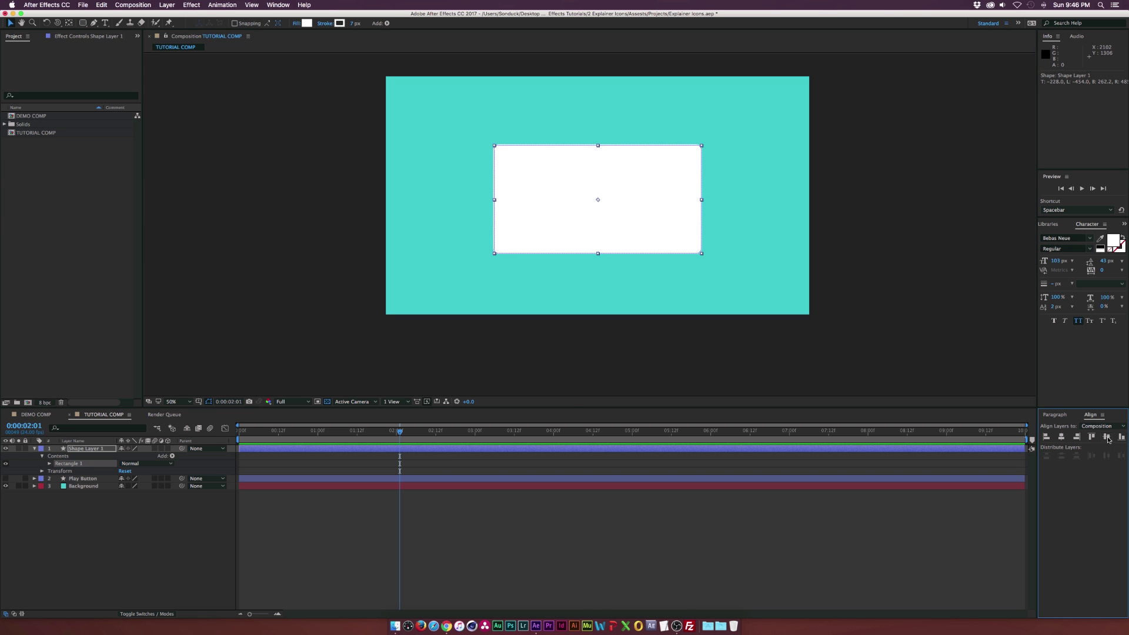
{"action": "left_click", "coordinate": [1106, 436]}
Duplicate Rectangle 1 within the new shape layer.
{"action": "left_click", "coordinate": [67, 464]}
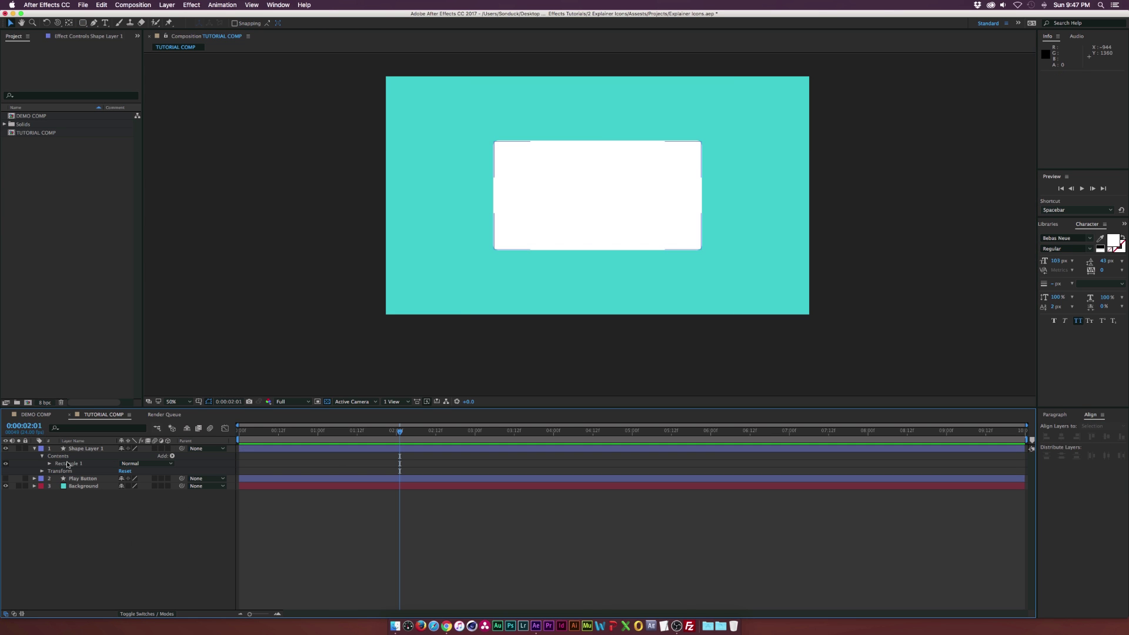
{"action": "left_click", "coordinate": [65, 464]}
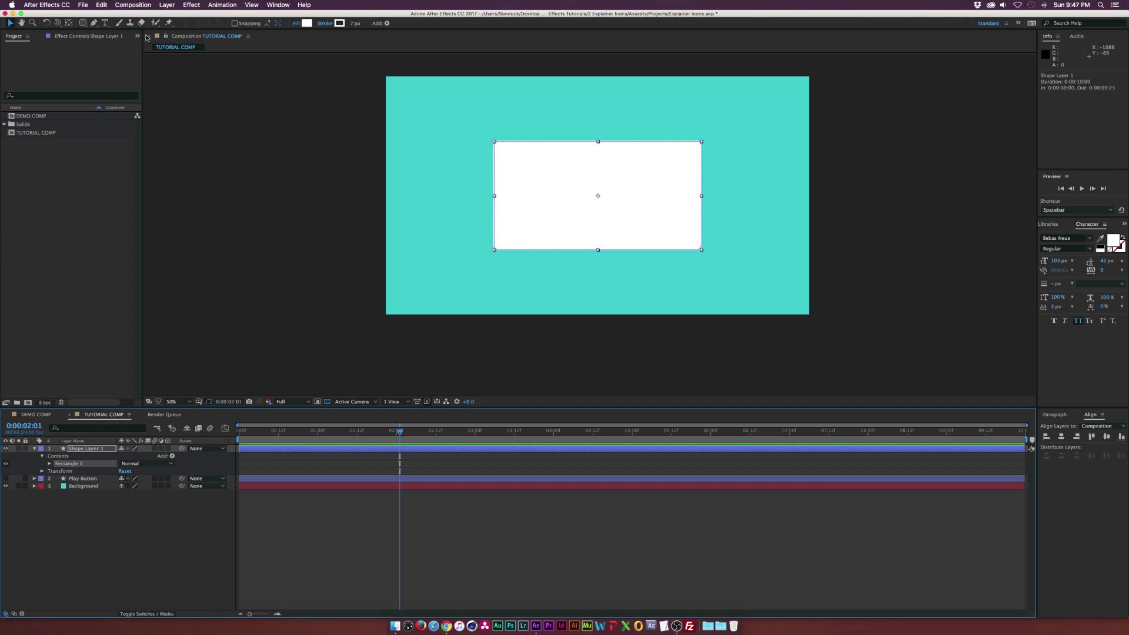
{"action": "left_click", "coordinate": [101, 5]}
{"action": "left_click", "coordinate": [112, 109]}
Set the duplicate rectangle's roundness to 0 and reduce its size to about 905 by 454 px.
{"action": "left_click", "coordinate": [50, 464]}
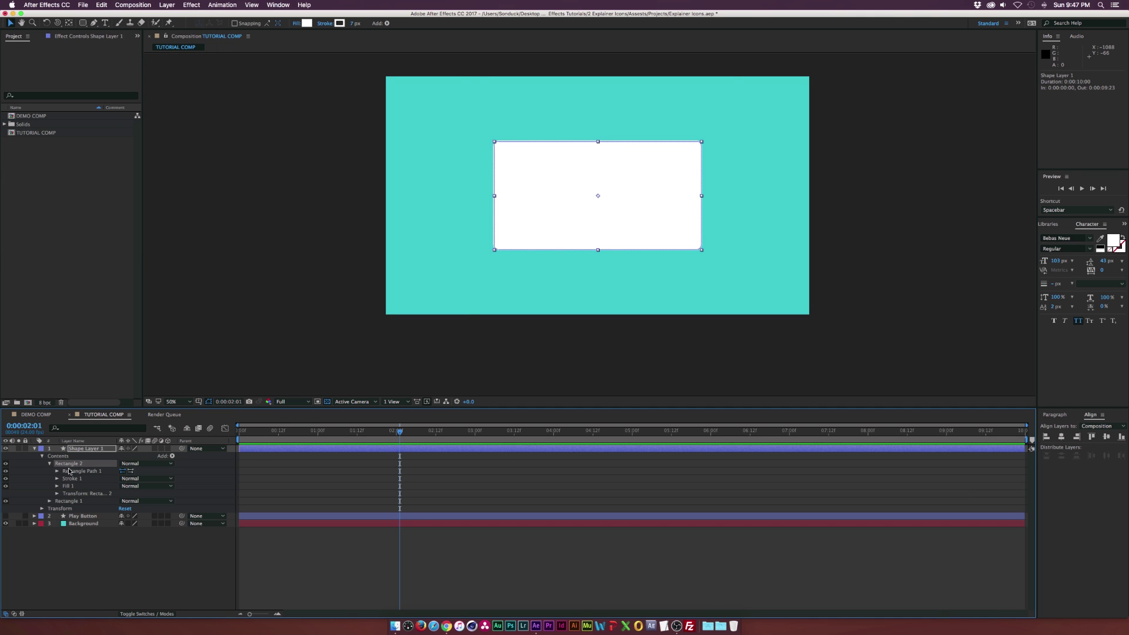
{"action": "left_click", "coordinate": [57, 471]}
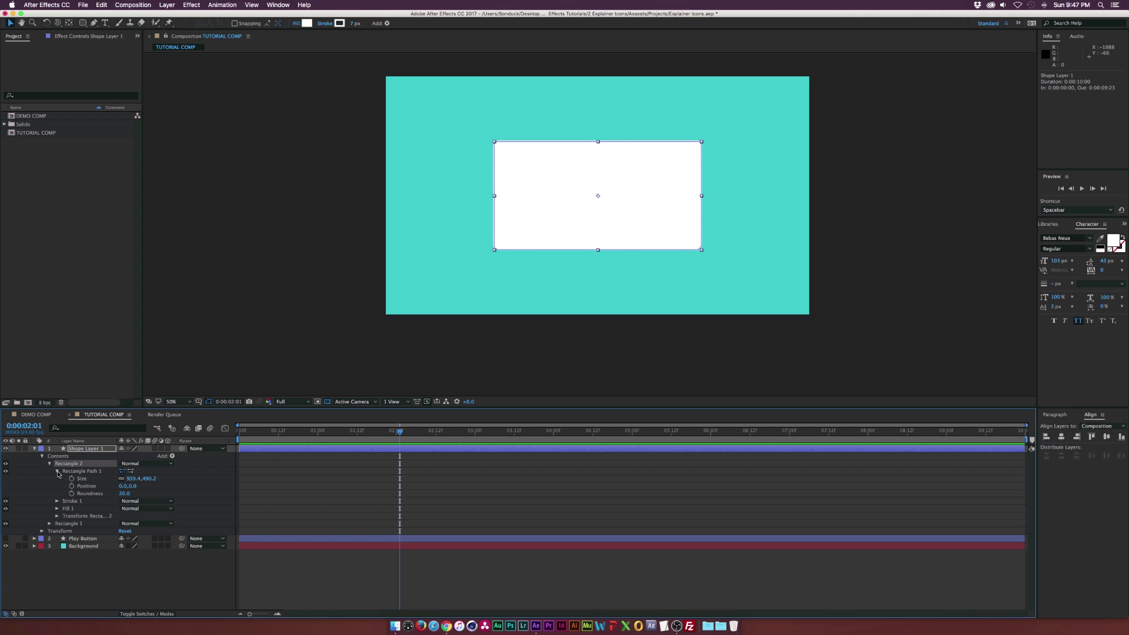
{"action": "left_click", "coordinate": [123, 493]}
{"action": "type", "text": "20"}
{"action": "left_click", "coordinate": [165, 495]}
{"action": "mouse_move", "coordinate": [134, 481]}
{"action": "left_mouse_down"}
{"action": "mouse_move", "coordinate": [175, 482]}
{"action": "mouse_move", "coordinate": [130, 479]}
{"action": "mouse_move", "coordinate": [144, 478]}
{"action": "left_mouse_up"}
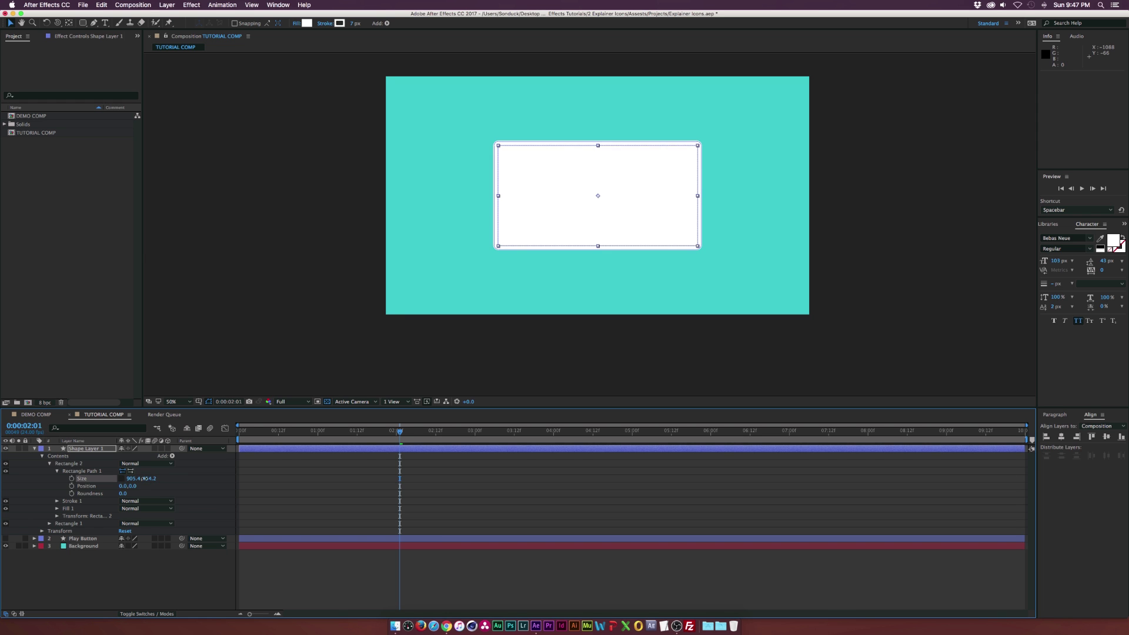
Reorder Rectangle 2 below Rectangle 1 in the shape layer's contents.
{"action": "left_click", "coordinate": [50, 463]}
{"action": "left_click", "coordinate": [68, 464]}
{"action": "left_click_drag", "start_coordinate": [69, 464], "coordinate": [70, 477]}
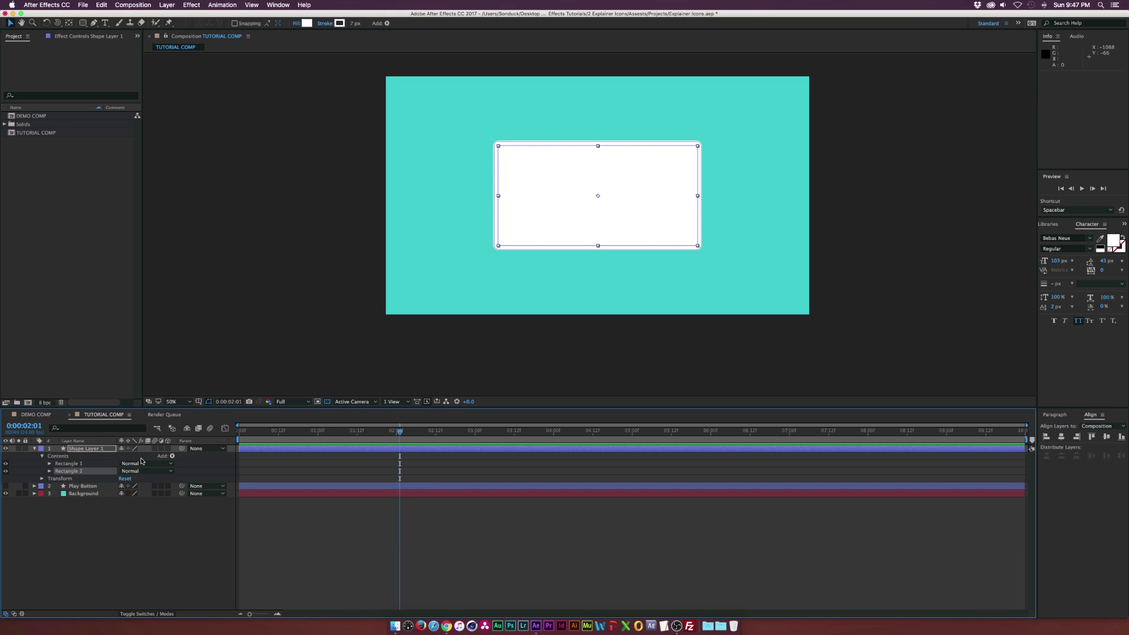
Add Merge Paths to the shape layer's contents and set its mode to Subtract to cut out the monitor frame.
{"action": "left_click", "coordinate": [172, 456]}
{"action": "left_click", "coordinate": [58, 477]}
{"action": "left_click", "coordinate": [58, 457]}
{"action": "left_click", "coordinate": [172, 456]}
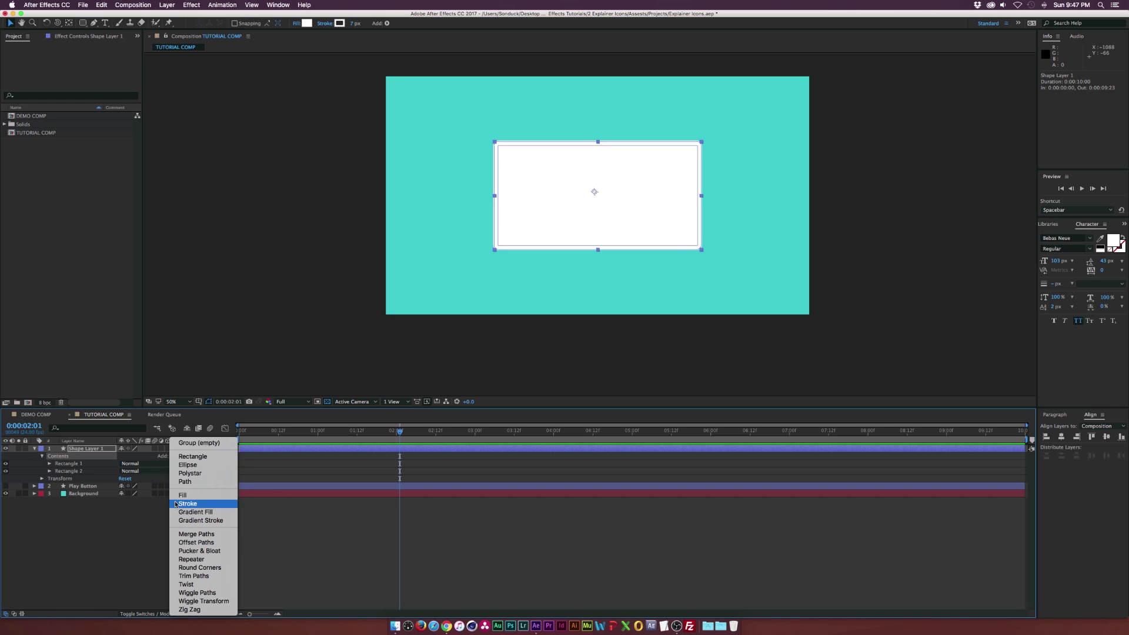
{"action": "left_click", "coordinate": [193, 535]}
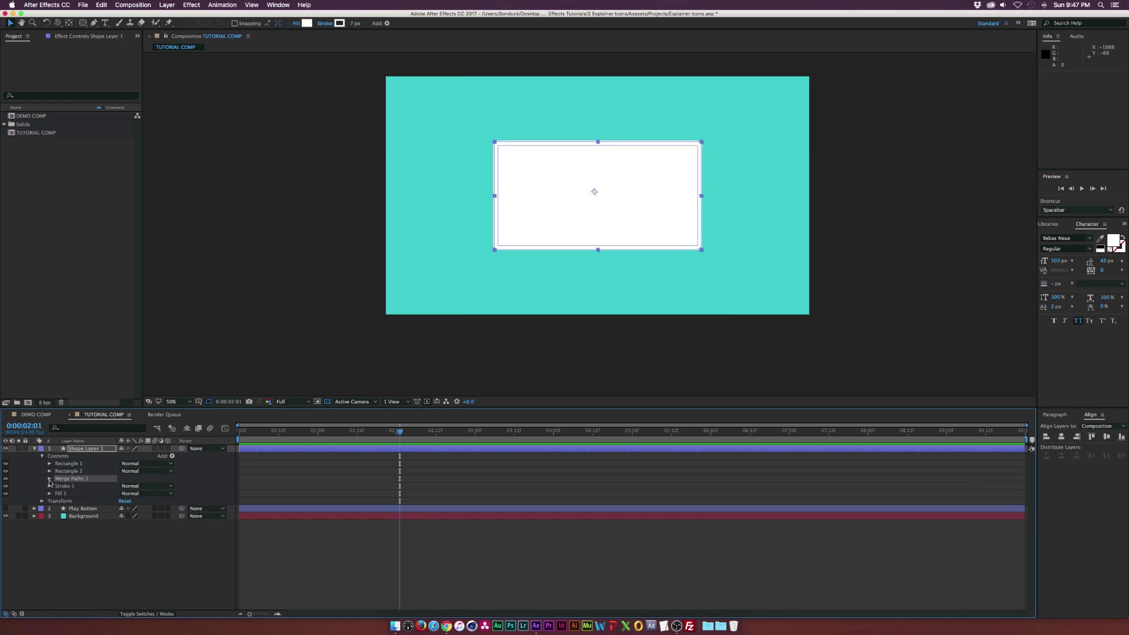
{"action": "left_click", "coordinate": [49, 479]}
{"action": "left_click", "coordinate": [134, 484]}
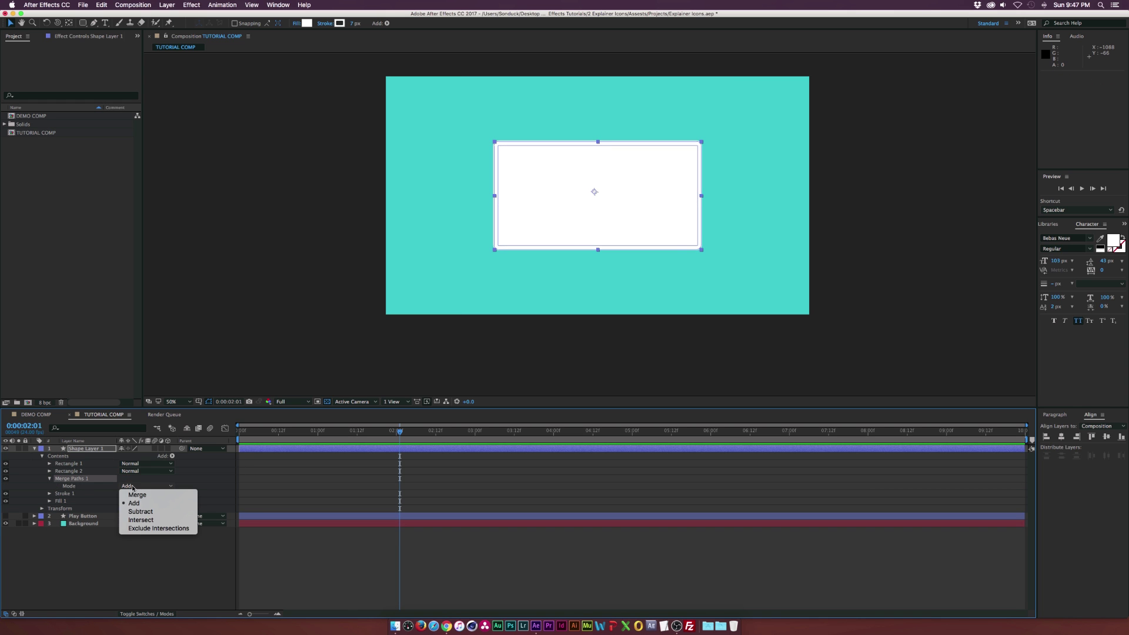
{"action": "left_click", "coordinate": [138, 517]}
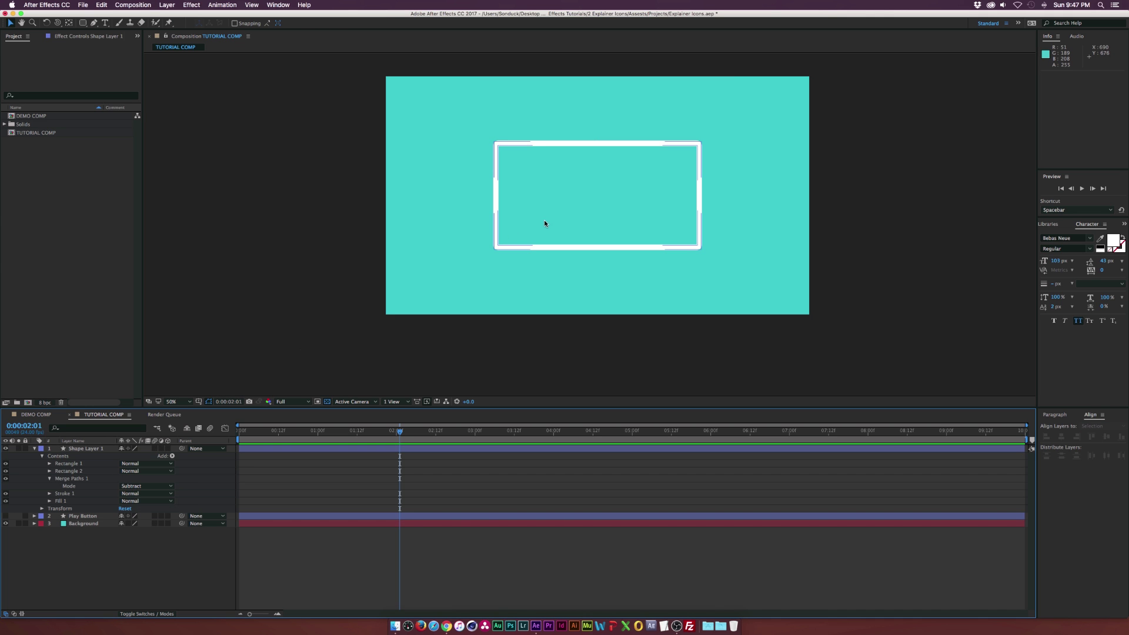
{"action": "left_click", "coordinate": [50, 479]}
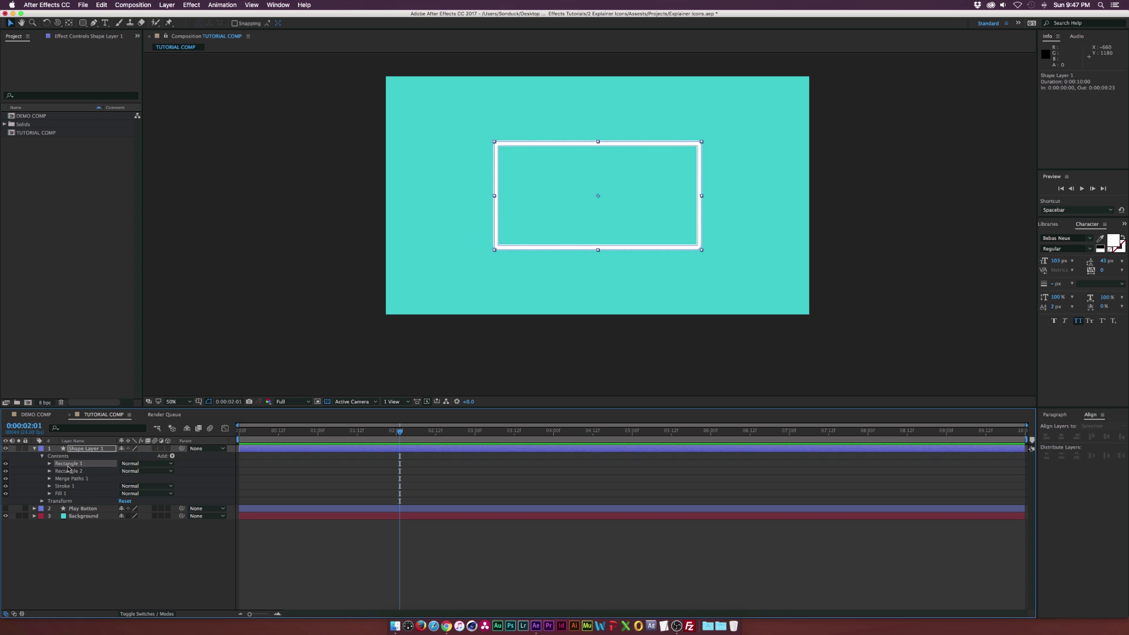
Add an empty group and move both rectangles, Merge Paths, the stroke and the fill into it.
{"action": "left_click", "coordinate": [171, 449]}
{"action": "left_click", "coordinate": [187, 458]}
{"action": "left_click", "coordinate": [172, 455]}
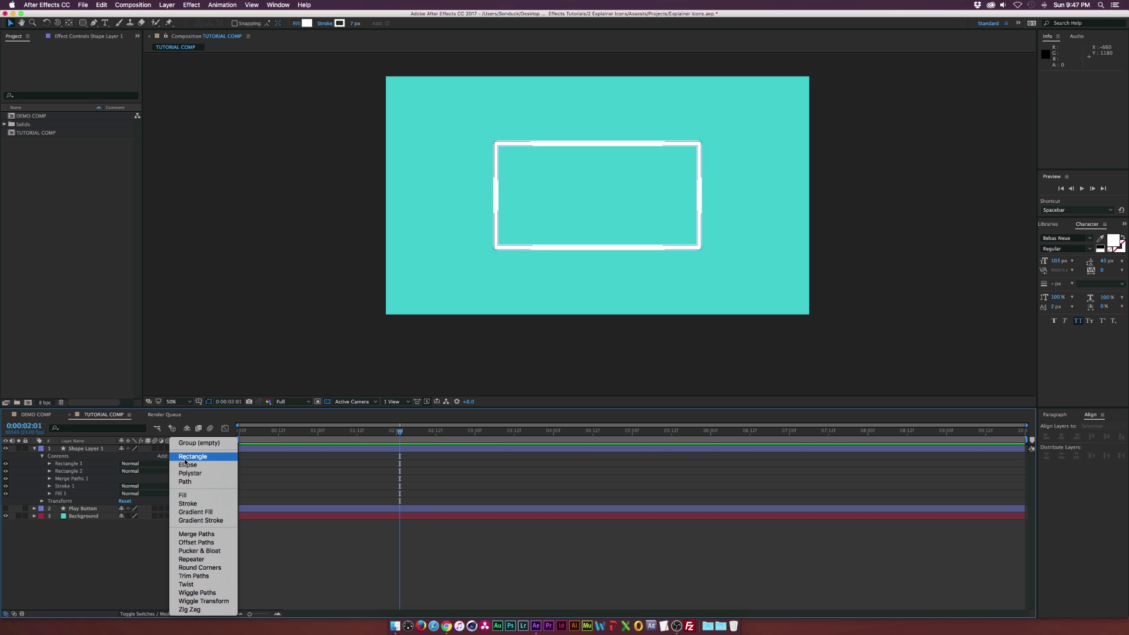
{"action": "left_click", "coordinate": [187, 443]}
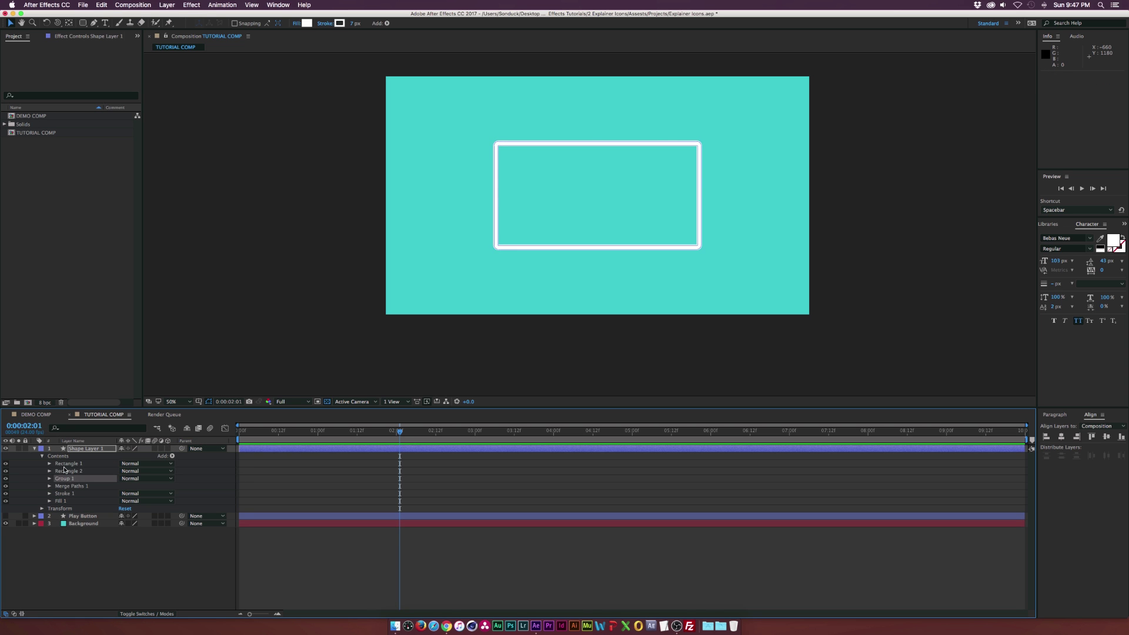
{"action": "left_click", "coordinate": [67, 464]}
{"action": "left_click", "coordinate": [69, 488], "text": "shift"}
{"action": "left_click_drag", "start_coordinate": [70, 476], "coordinate": [68, 480]}
Rename the new group as Monitor Frame.
{"action": "key", "text": "Return"}
{"action": "key", "text": "BackSpace"}
{"action": "type", "text": "Montior Frame"}
{"action": "key", "text": "Return"}
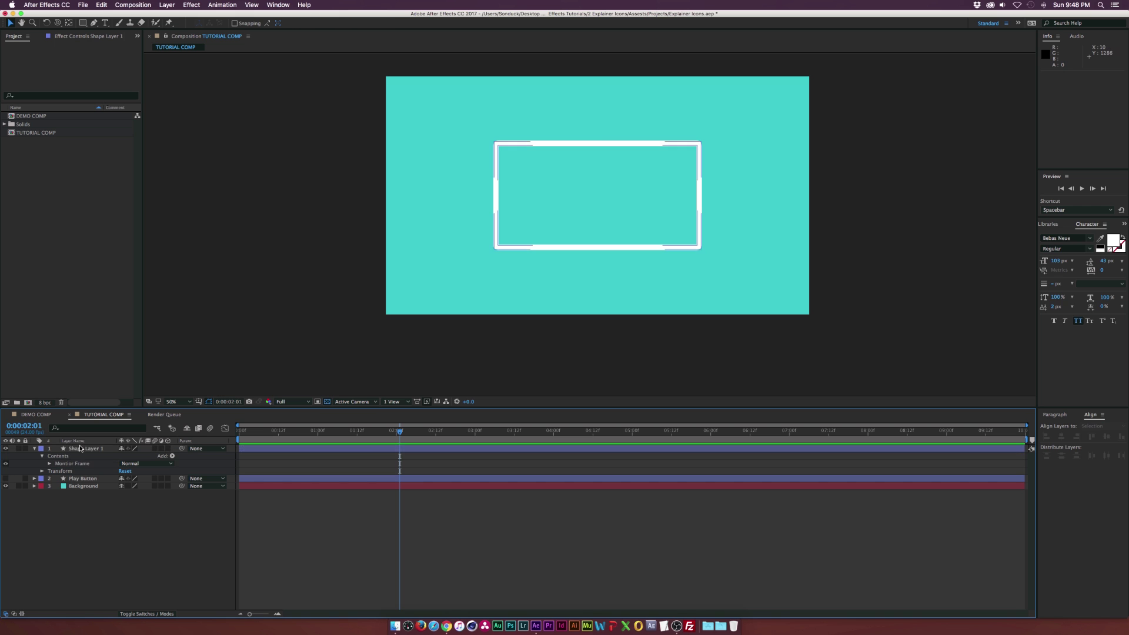
Draw a neck rectangle and a base about 350 by 28 px beneath the monitor frame, and center both under it.
{"action": "left_click", "coordinate": [80, 451]}
{"action": "left_click", "coordinate": [83, 23]}
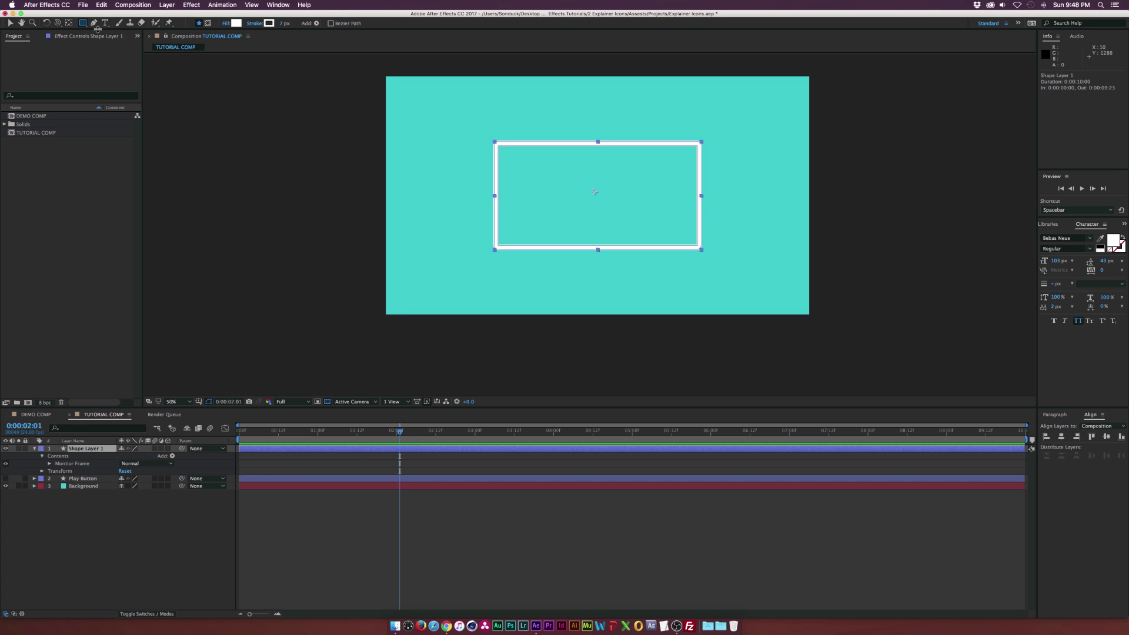
{"action": "left_click_drag", "start_coordinate": [573, 248], "coordinate": [640, 267]}
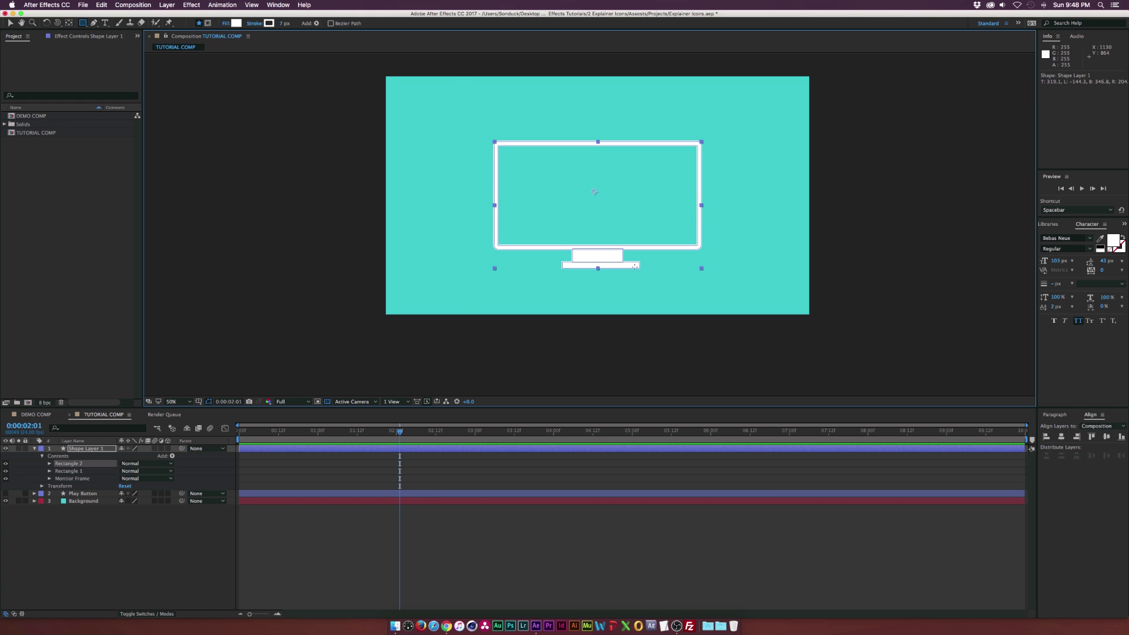
{"action": "key", "text": "v"}
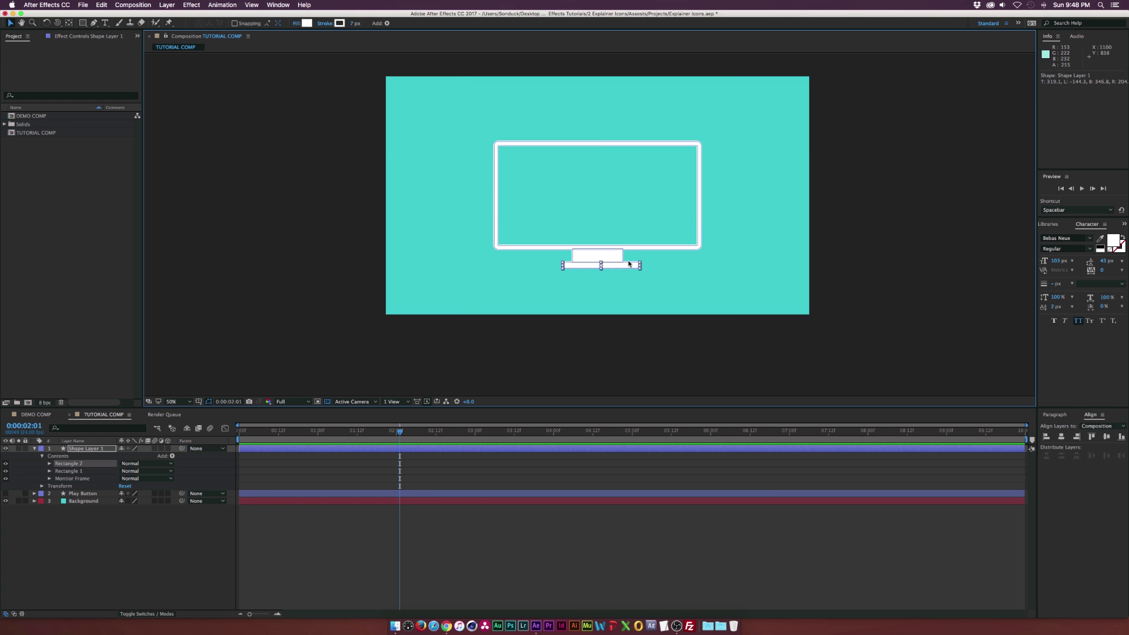
{"action": "left_click_drag", "start_coordinate": [630, 267], "coordinate": [628, 266]}
{"action": "left_click", "coordinate": [179, 538]}
Duplicate Rectangle 2 of the Monitor Frame group and move the copy out of the group above the other shapes.
{"action": "left_click", "coordinate": [49, 479]}
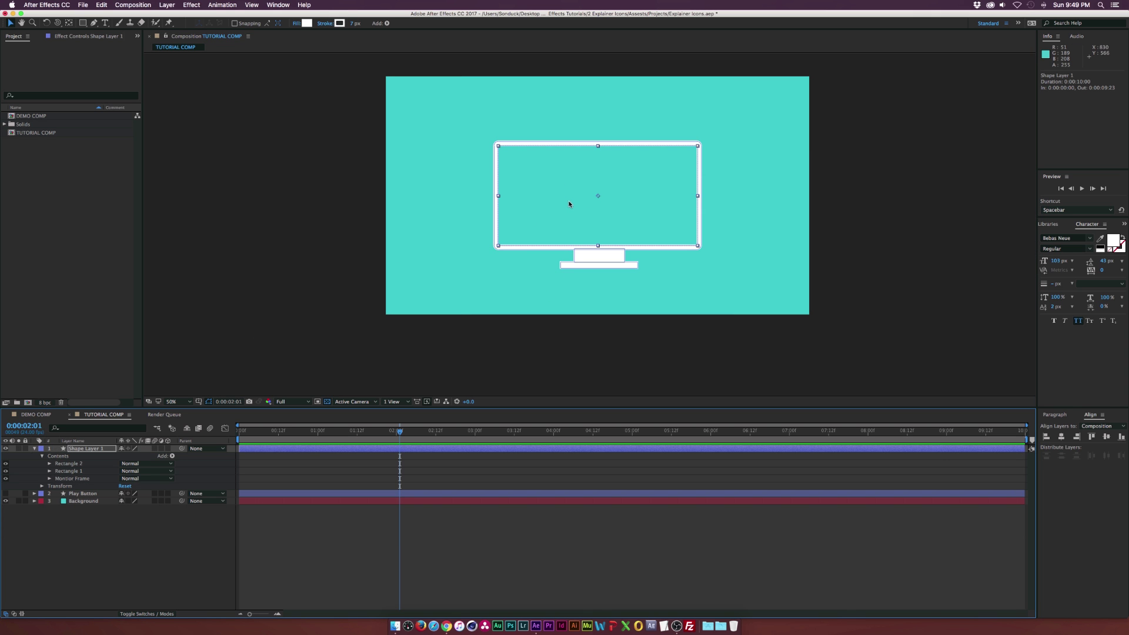
{"action": "left_click", "coordinate": [50, 479]}
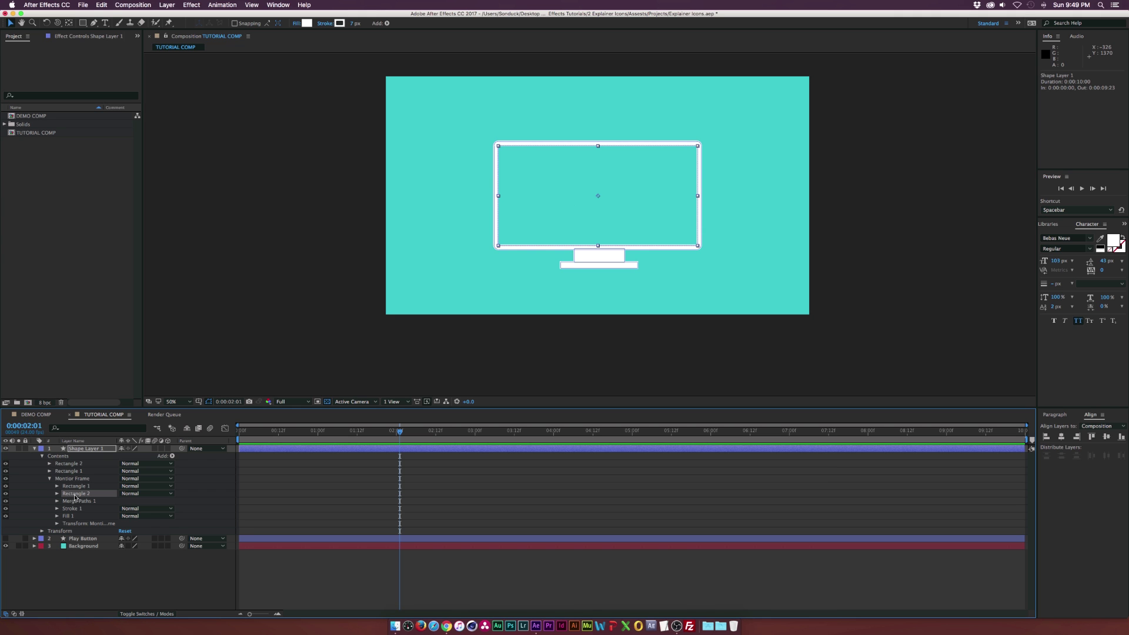
{"action": "key", "text": "super+d"}
{"action": "left_click_drag", "start_coordinate": [89, 494], "coordinate": [74, 463]}
{"action": "left_click", "coordinate": [50, 486]}
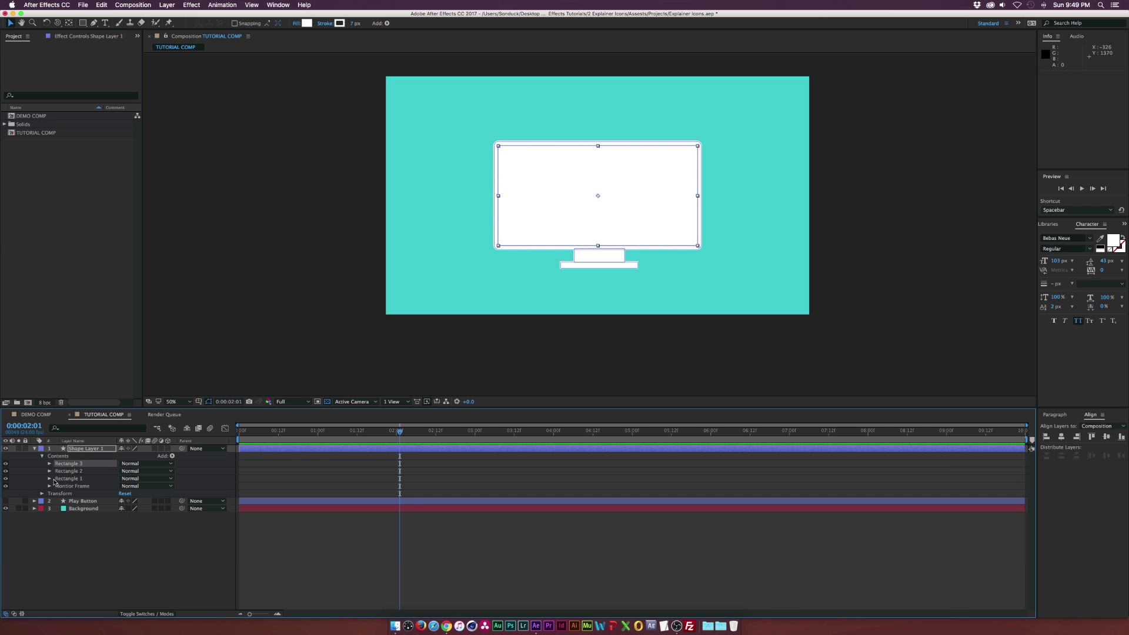
Change the fill colour of the duplicated screen rectangle, Rectangle 3, to a deep blue.
{"action": "left_click", "coordinate": [306, 24]}
{"action": "left_click_drag", "start_coordinate": [577, 296], "coordinate": [581, 316]}
{"action": "left_click", "coordinate": [555, 283]}
{"action": "left_click", "coordinate": [548, 289]}
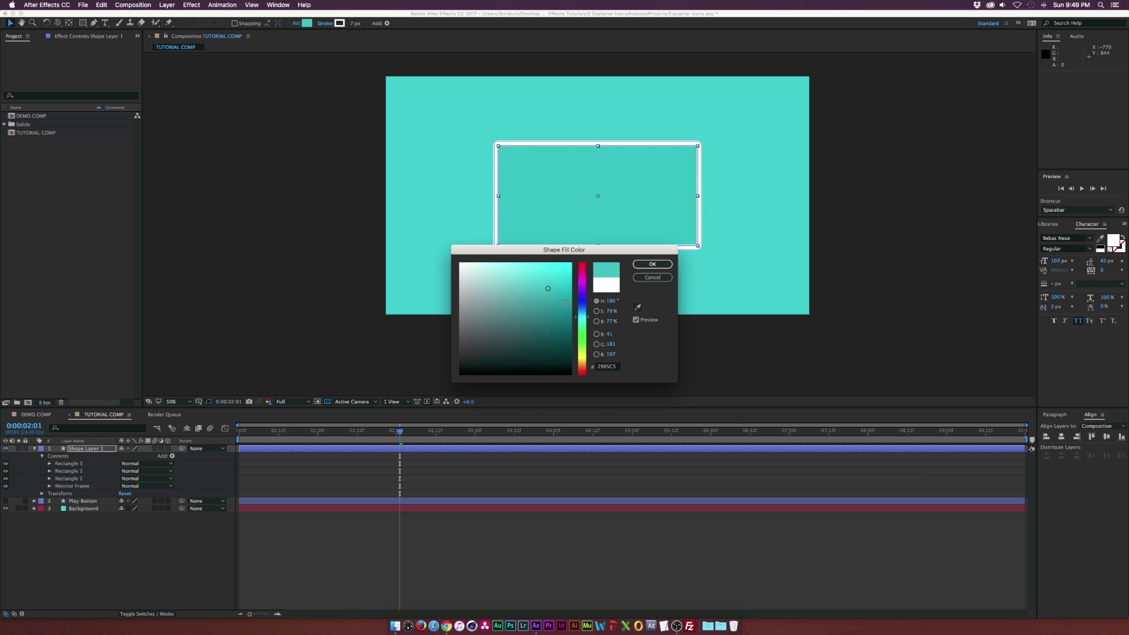
{"action": "left_click", "coordinate": [580, 305]}
{"action": "left_click", "coordinate": [652, 264]}
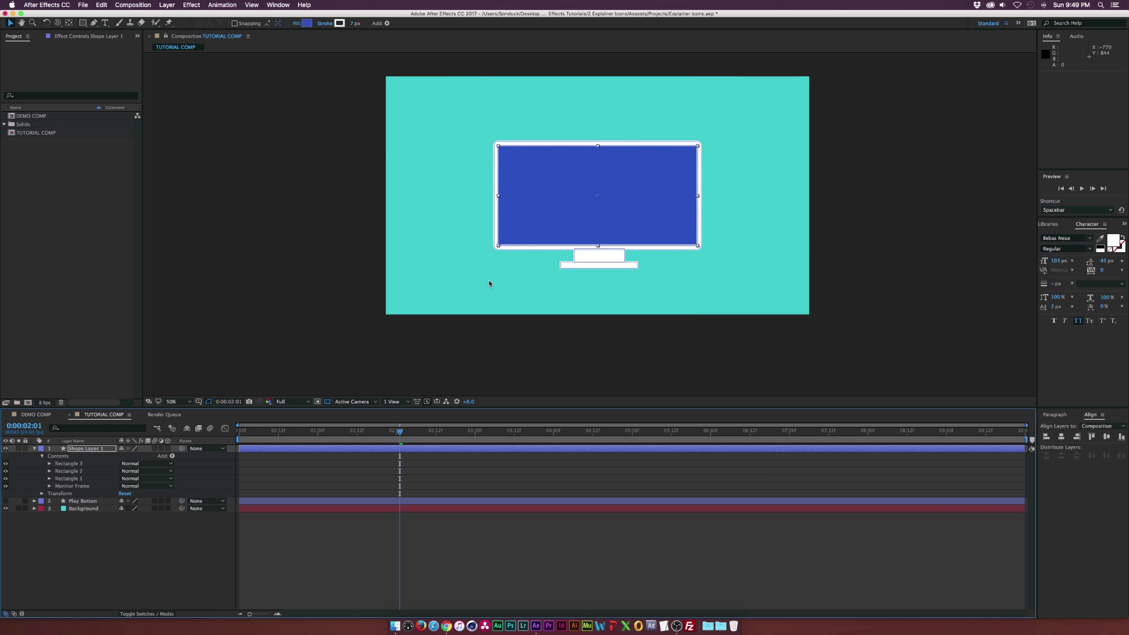
Add a fill opacity keyframe to Rectangle 3 at 0:00:02:12 and set its value to 30%.
{"action": "left_click", "coordinate": [50, 464]}
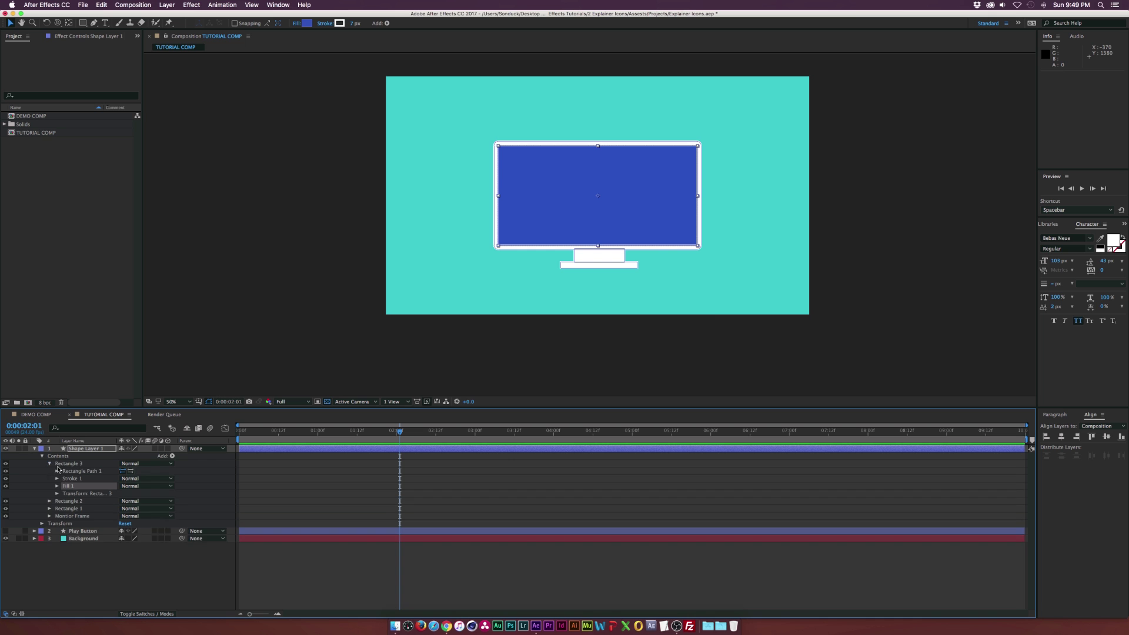
{"action": "left_click", "coordinate": [57, 486]}
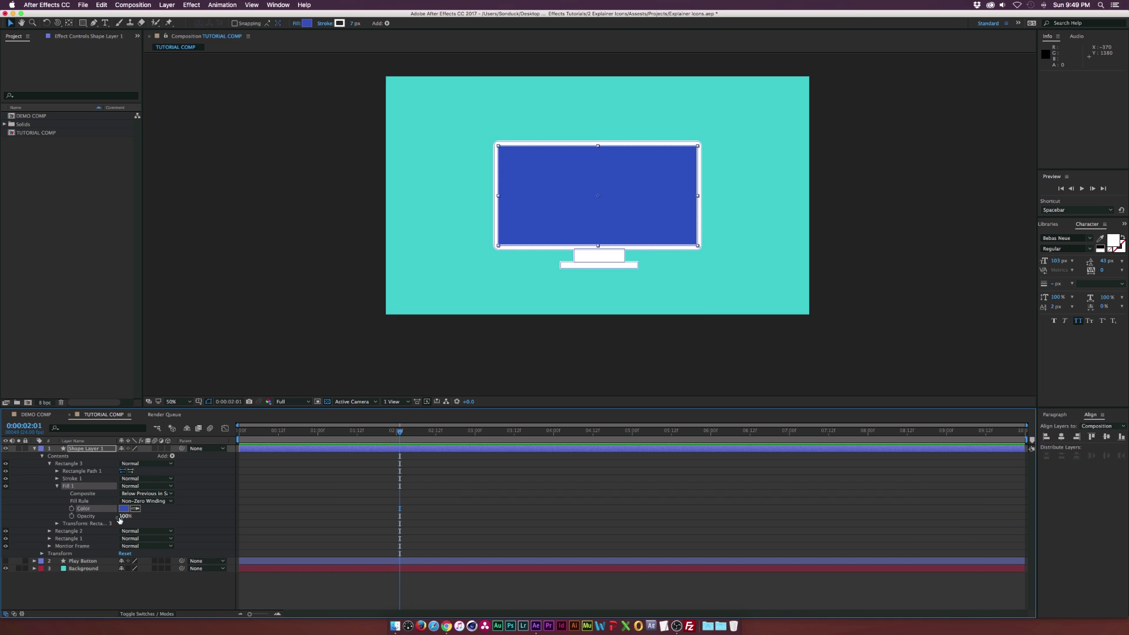
{"action": "left_click_drag", "start_coordinate": [398, 438], "coordinate": [436, 436]}
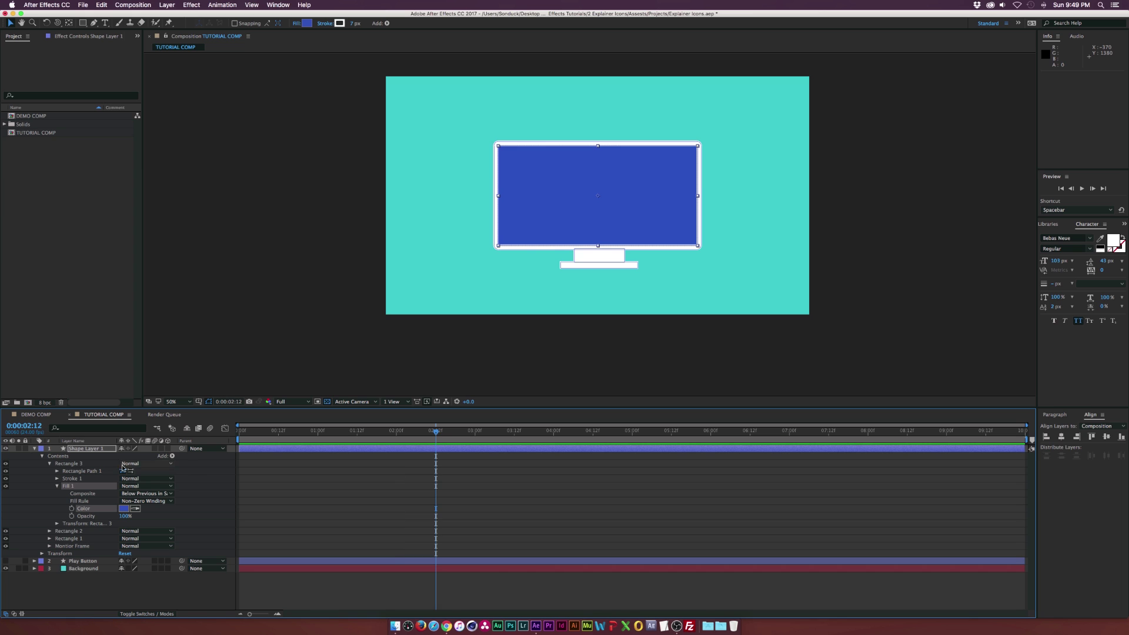
{"action": "left_click", "coordinate": [71, 516]}
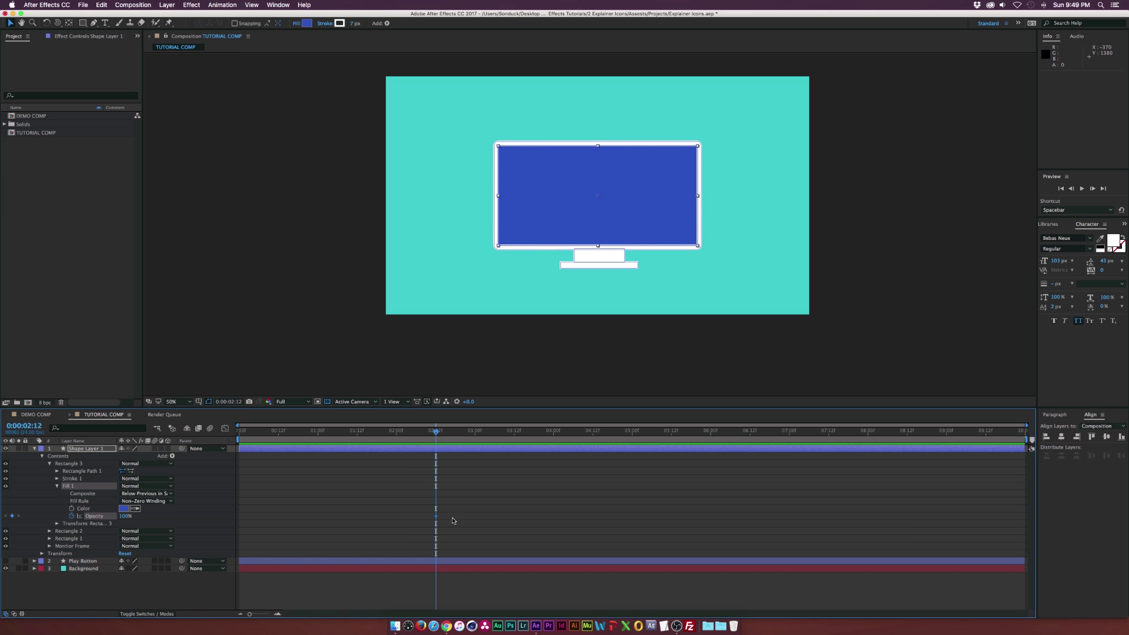
{"action": "left_click", "coordinate": [125, 515]}
{"action": "type", "text": "2"}
{"action": "left_click", "coordinate": [178, 519]}
{"action": "left_click", "coordinate": [129, 517]}
{"action": "type", "text": "3"}
{"action": "left_click", "coordinate": [192, 521]}
Move the 30% opacity keyframe to 0:00:02:22 and set the fill opacity to 0% at 0:00:02:12.
{"action": "left_click_drag", "start_coordinate": [436, 517], "coordinate": [469, 517]}
{"action": "type", "text": "0"}
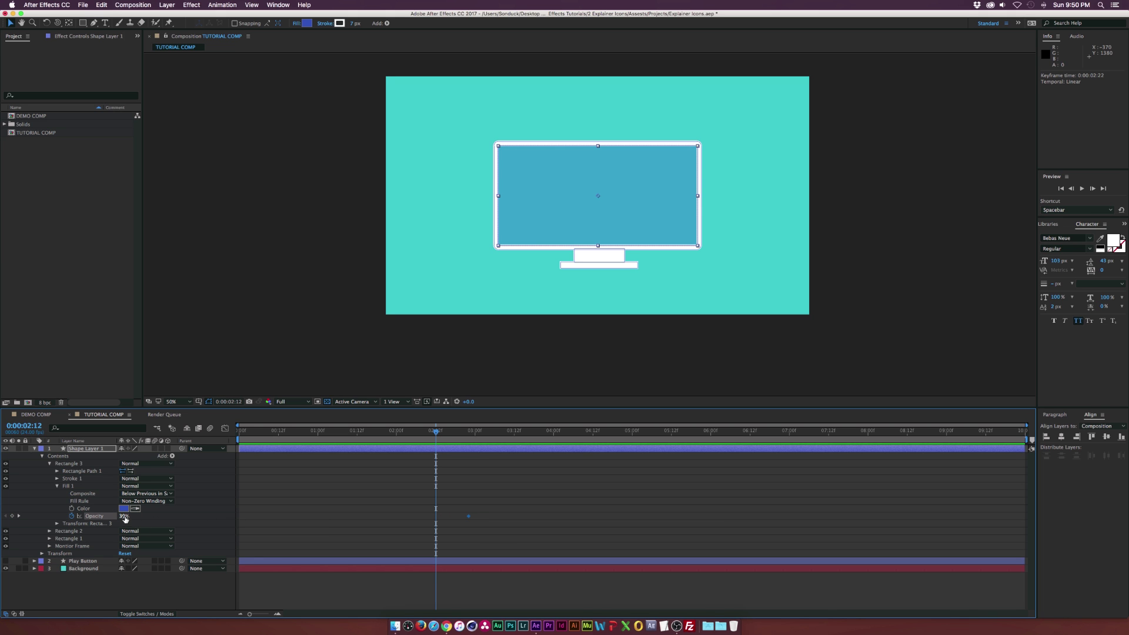
{"action": "key", "text": "Return"}
Scrub past the two opacity keyframes to check the blue screen's fade-in.
{"action": "left_click", "coordinate": [437, 445]}
{"action": "key", "text": "k"}
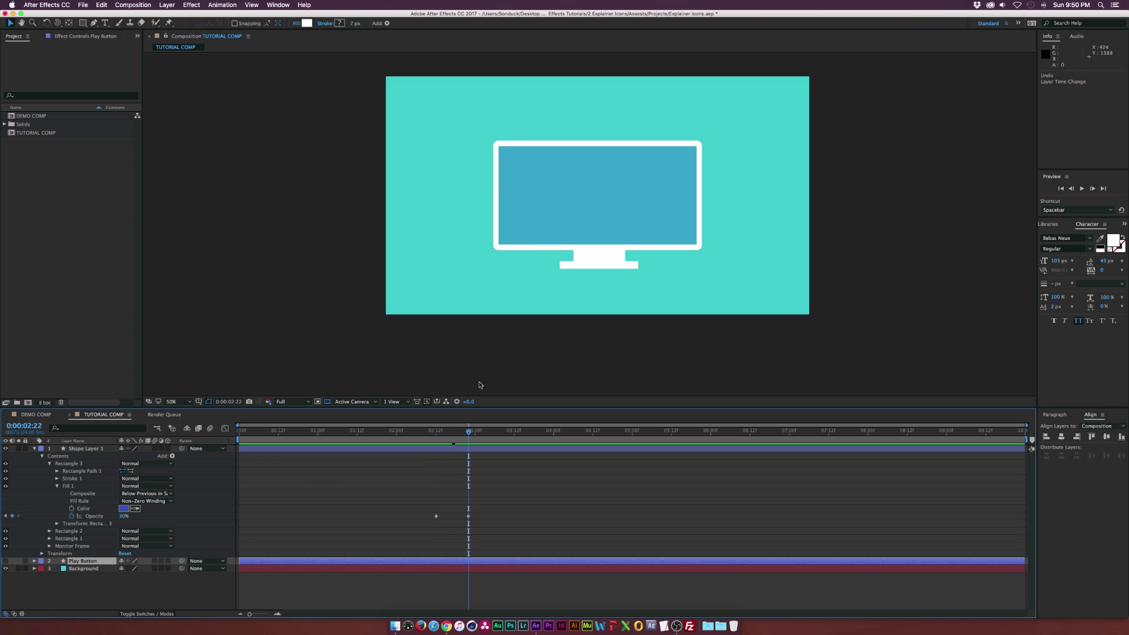
{"action": "left_click_drag", "start_coordinate": [459, 432], "coordinate": [503, 433]}
{"action": "left_click", "coordinate": [557, 182]}
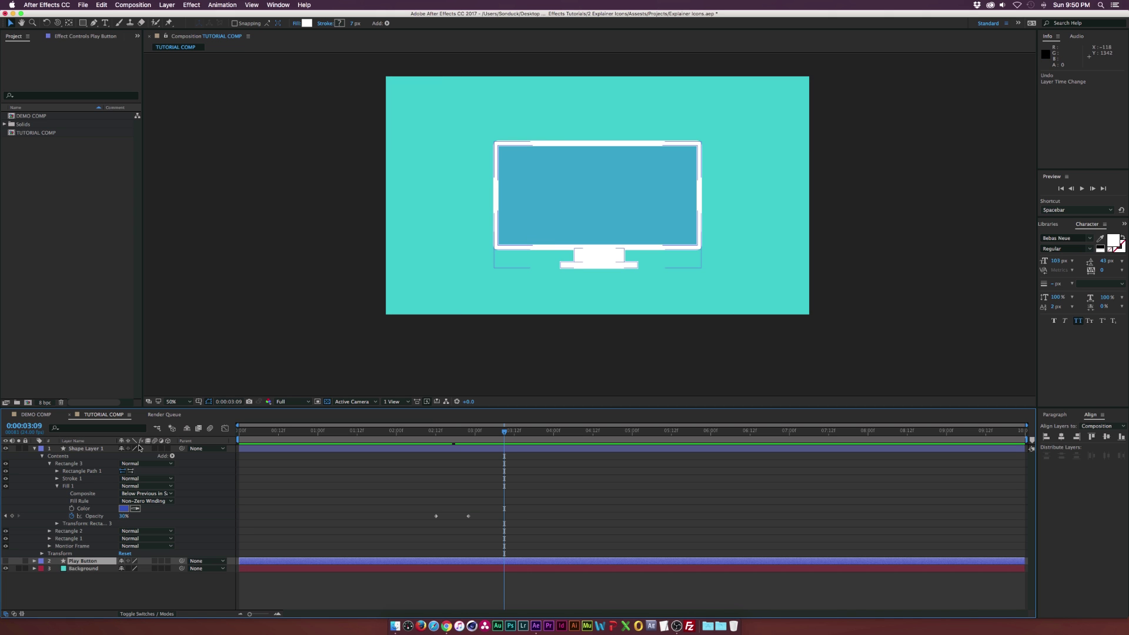
{"action": "left_click", "coordinate": [411, 318]}
Animate the Monitor Frame group's position from 0, -800 at the start of the comp to its resting place at about 0:00:00:18.
{"action": "left_click", "coordinate": [49, 546]}
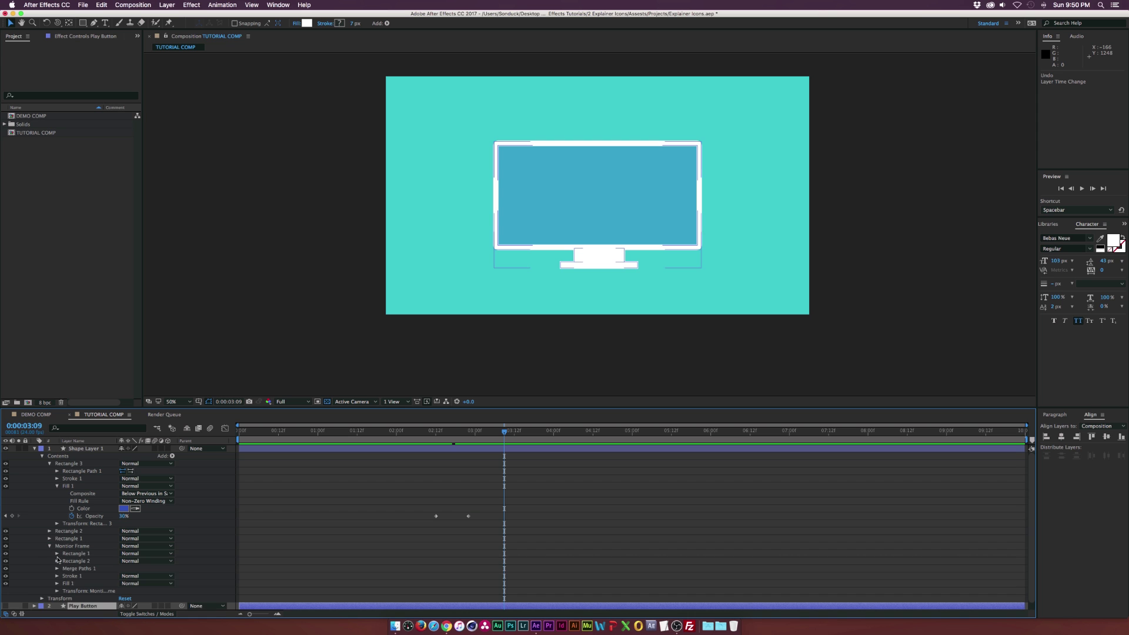
{"action": "left_click", "coordinate": [57, 591]}
{"action": "left_click_drag", "start_coordinate": [390, 433], "coordinate": [225, 448]}
{"action": "left_click", "coordinate": [71, 569]}
{"action": "left_click_drag", "start_coordinate": [240, 569], "coordinate": [298, 570]}
{"action": "scroll", "coordinate": [136, 571], "scroll_direction": "down", "scroll_amount": 2}
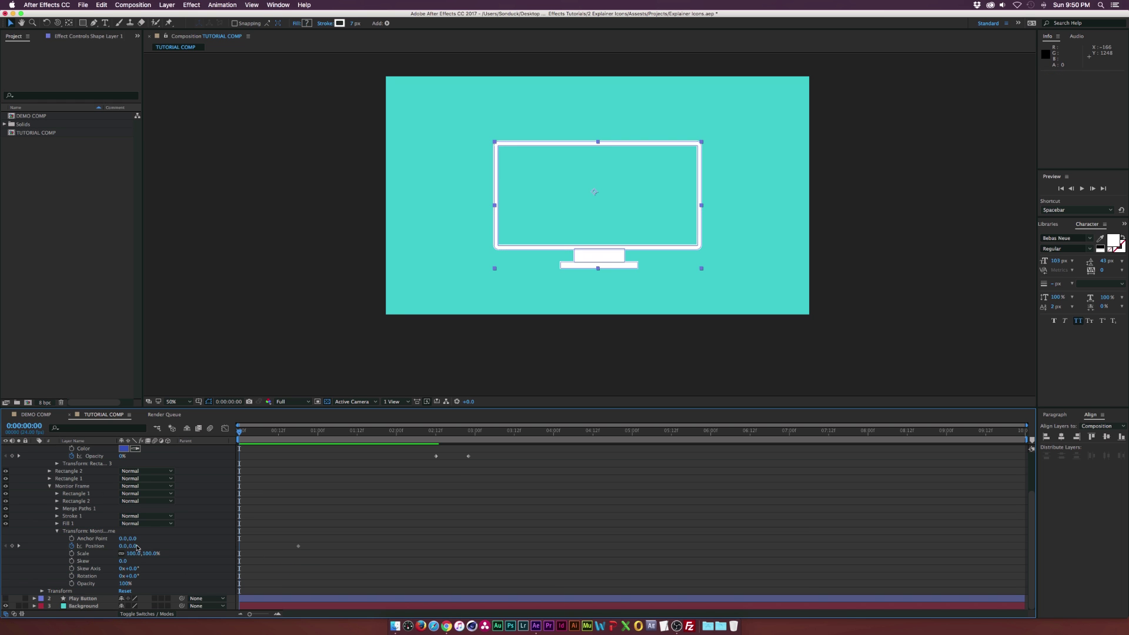
{"action": "left_click_drag", "start_coordinate": [137, 548], "coordinate": [99, 543]}
{"action": "left_click", "coordinate": [248, 439]}
{"action": "left_click_drag", "start_coordinate": [248, 438], "coordinate": [296, 437]}
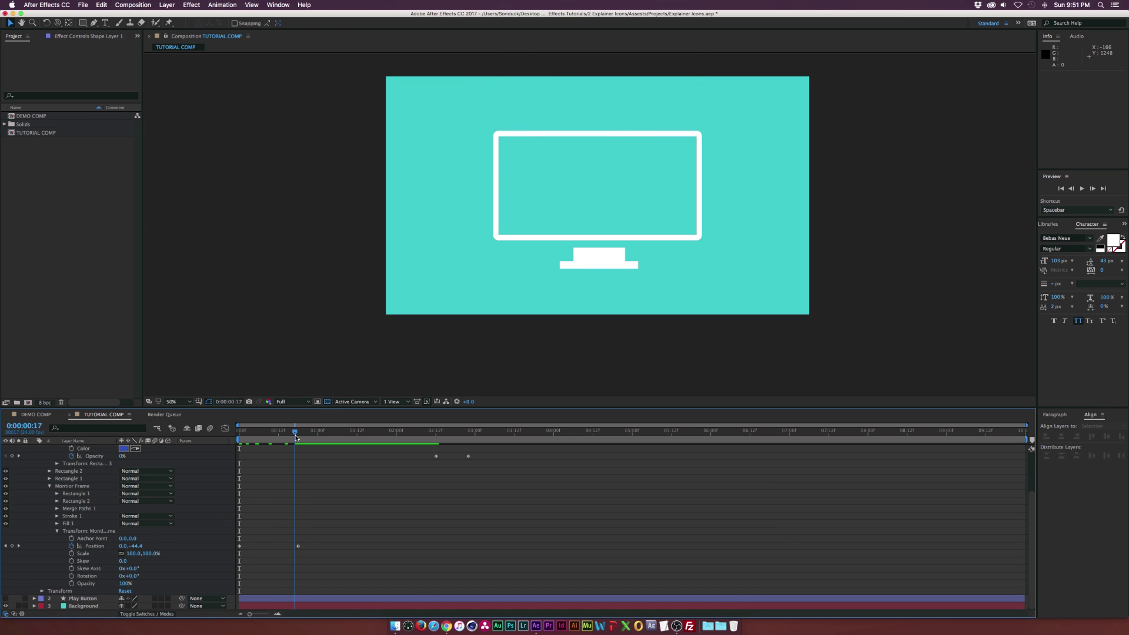
Apply Easy Ease to the Monitor Frame group's final position keyframe and collapse the group.
{"action": "left_click_drag", "start_coordinate": [275, 542], "coordinate": [319, 558]}
{"action": "key", "text": "F9"}
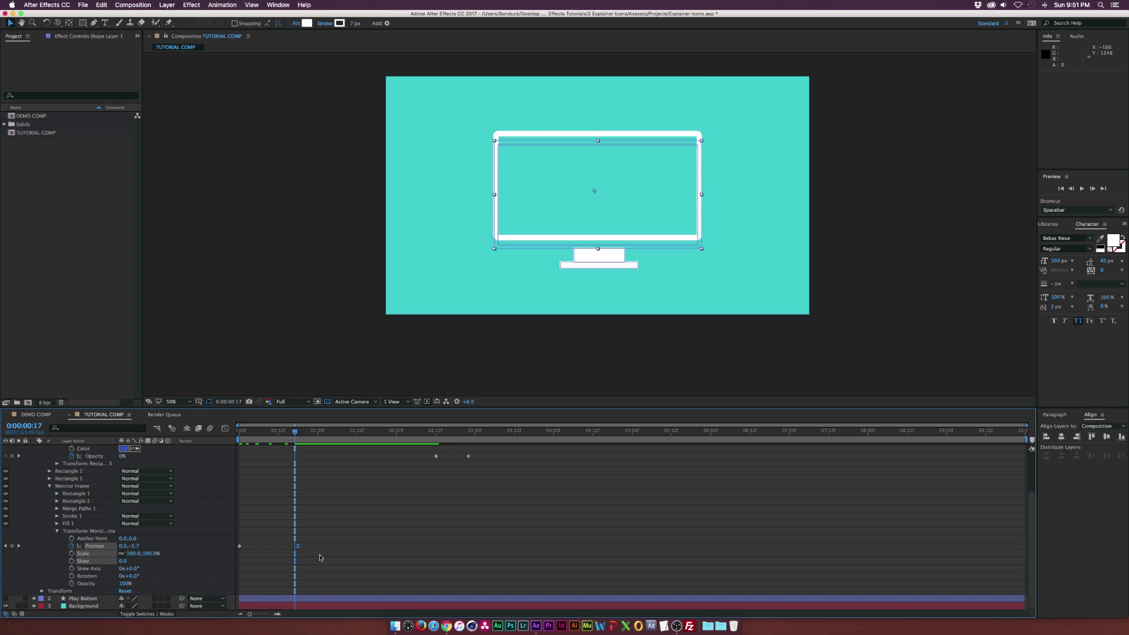
{"action": "left_click", "coordinate": [49, 486]}
Keyframe the neck Rectangle 1's resting position at 0:00:00:13 and move it off-screen to x -1096.6 at 0:00:01:04.
{"action": "left_click_drag", "start_coordinate": [288, 436], "coordinate": [282, 436]}
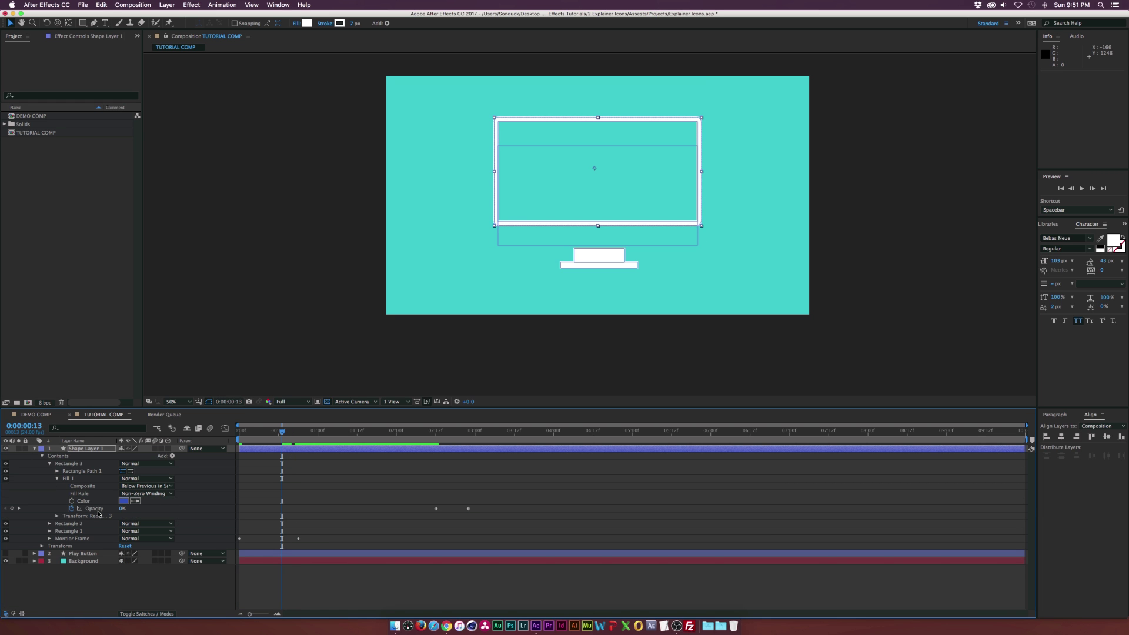
{"action": "left_click", "coordinate": [50, 531]}
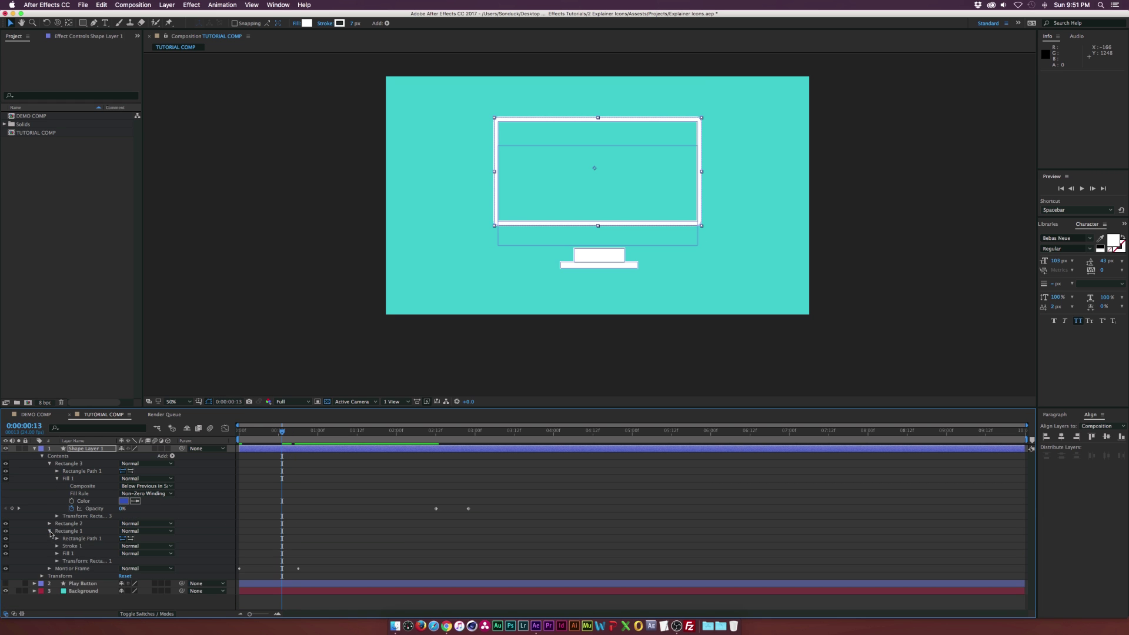
{"action": "left_click", "coordinate": [57, 561]}
{"action": "left_click", "coordinate": [72, 568]}
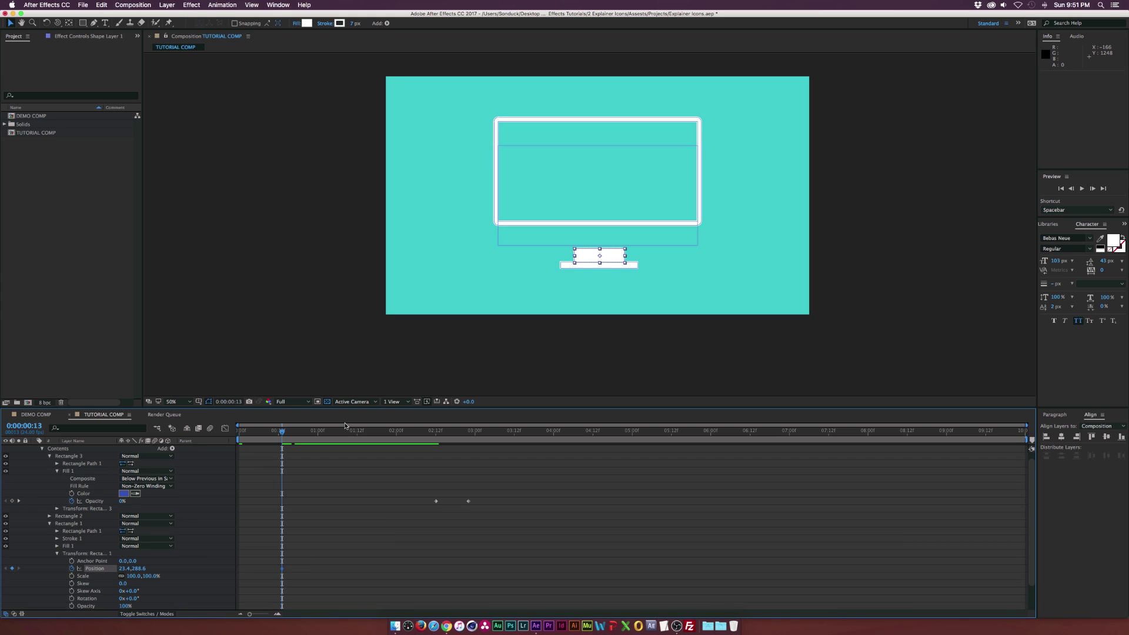
{"action": "left_click_drag", "start_coordinate": [309, 436], "coordinate": [331, 435]}
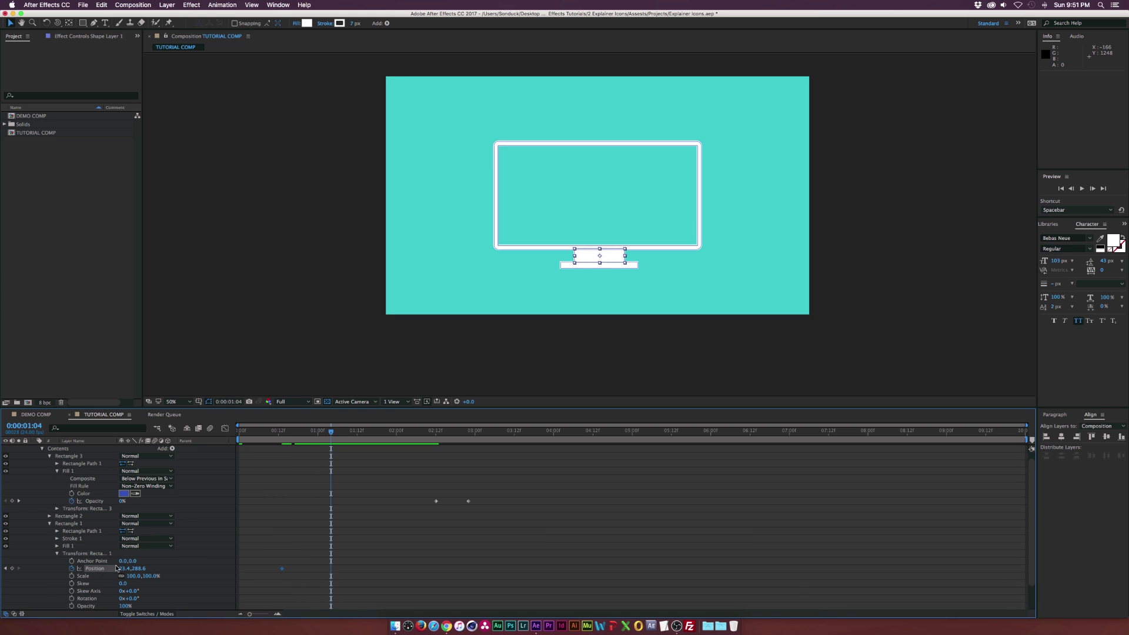
{"action": "left_click_drag", "start_coordinate": [120, 568], "coordinate": [69, 567]}
Time-reverse the neck rectangle's two position keyframes so it slides in from off-screen, and collapse its group.
{"action": "left_click_drag", "start_coordinate": [329, 430], "coordinate": [282, 438]}
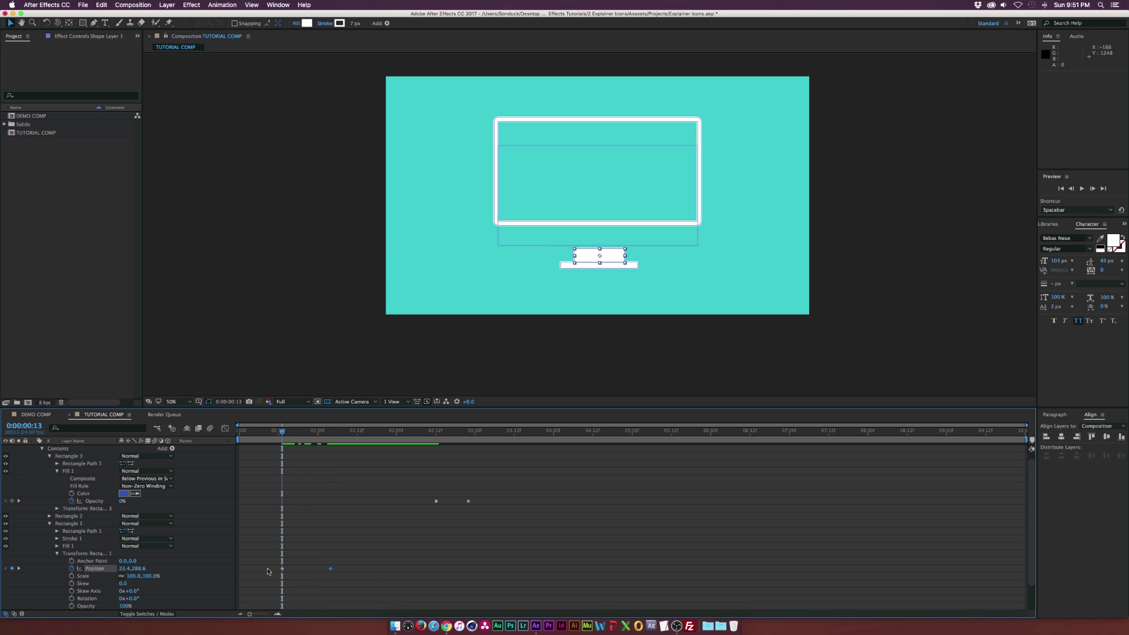
{"action": "right_click", "coordinate": [331, 571]}
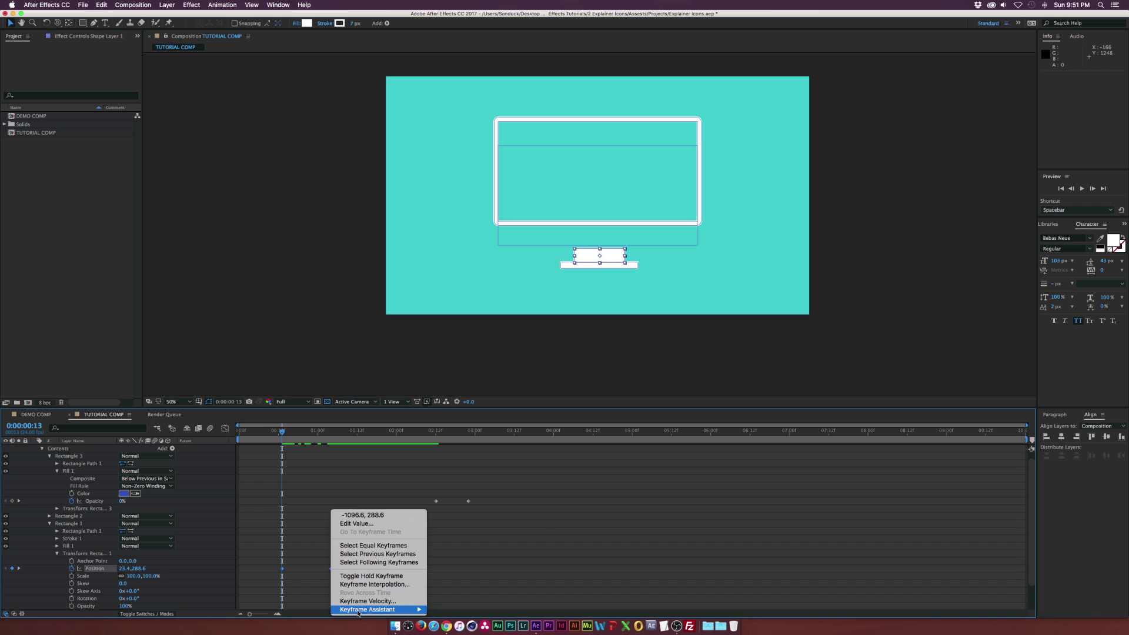
{"action": "mouse_move", "coordinate": [382, 609]}
{"action": "left_click", "coordinate": [458, 610]}
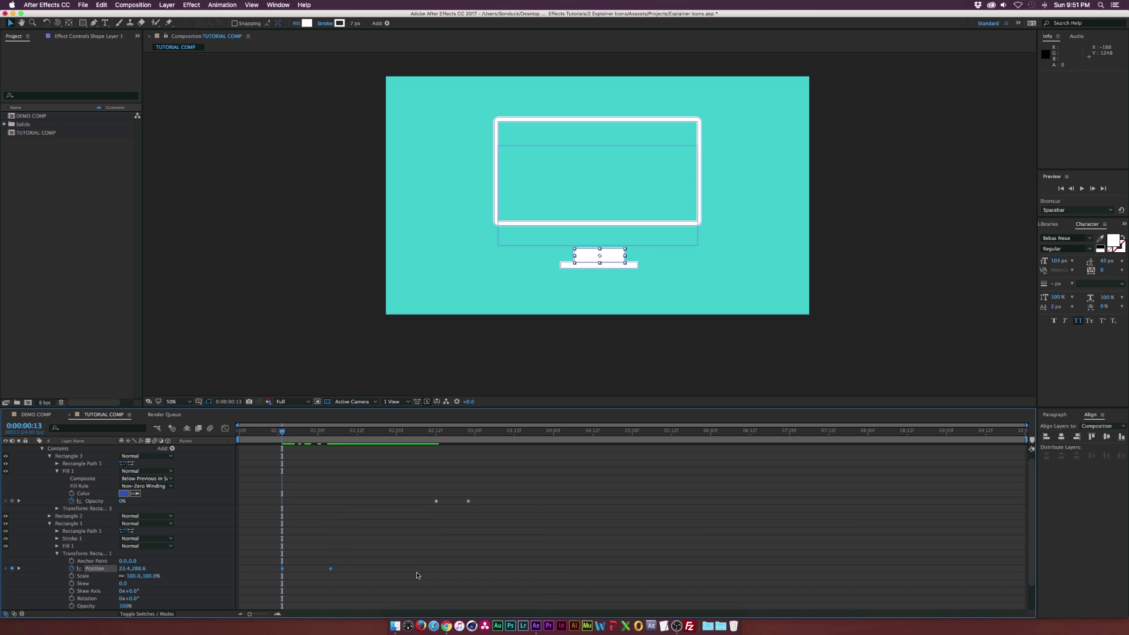
{"action": "left_click", "coordinate": [49, 524]}
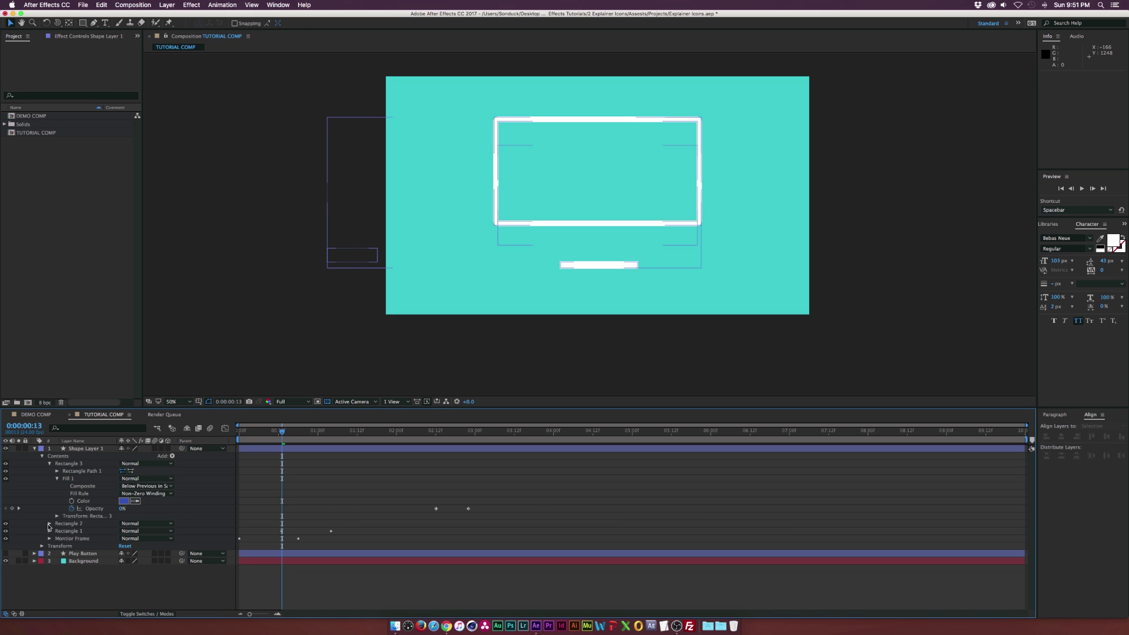
Keyframe the base Rectangle 2's resting position at 0:00:01:07 and set its position to 22, 662.9 at 0:00:00:13.
{"action": "left_click", "coordinate": [49, 523]}
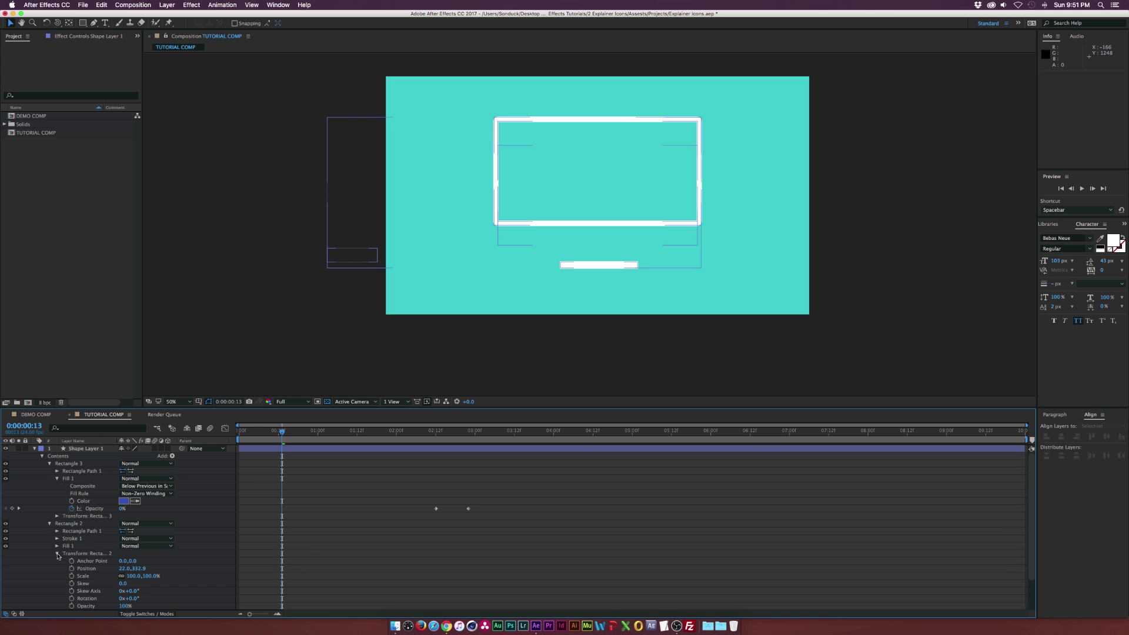
{"action": "left_click", "coordinate": [72, 569]}
{"action": "scroll", "coordinate": [301, 557], "scroll_direction": "down", "scroll_amount": 1}
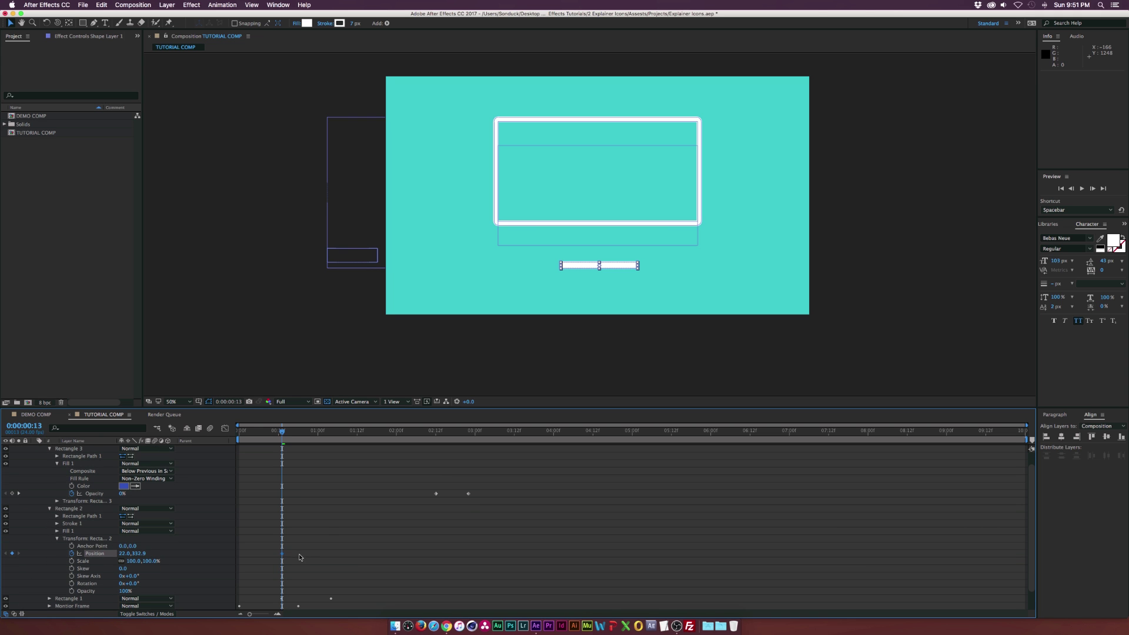
{"action": "left_click_drag", "start_coordinate": [282, 555], "coordinate": [341, 554]}
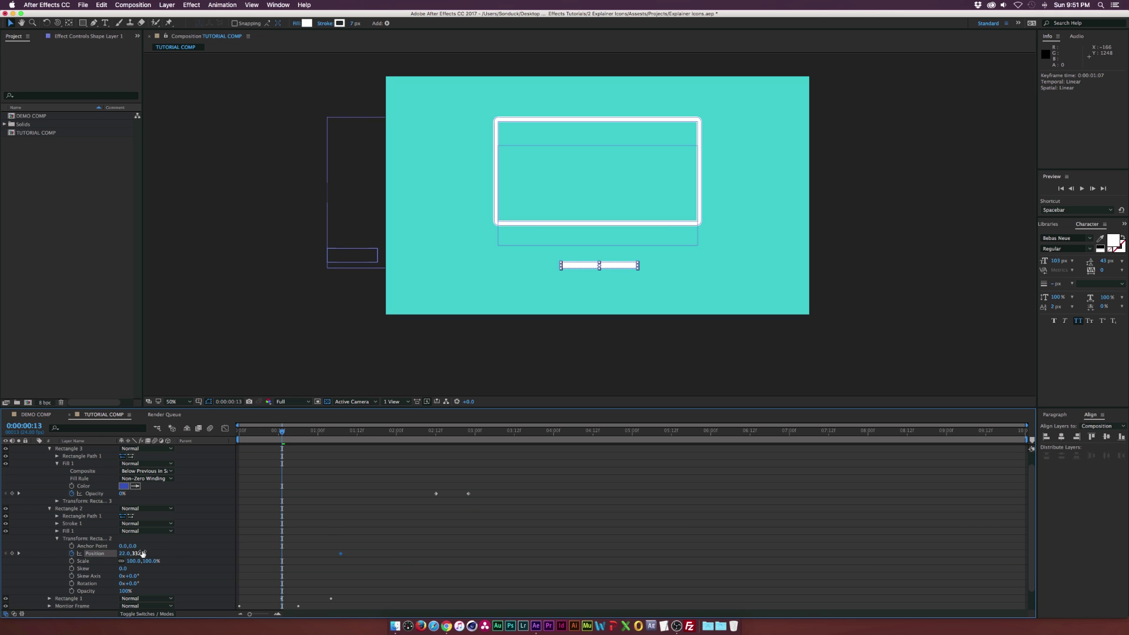
{"action": "left_click_drag", "start_coordinate": [140, 554], "coordinate": [351, 555]}
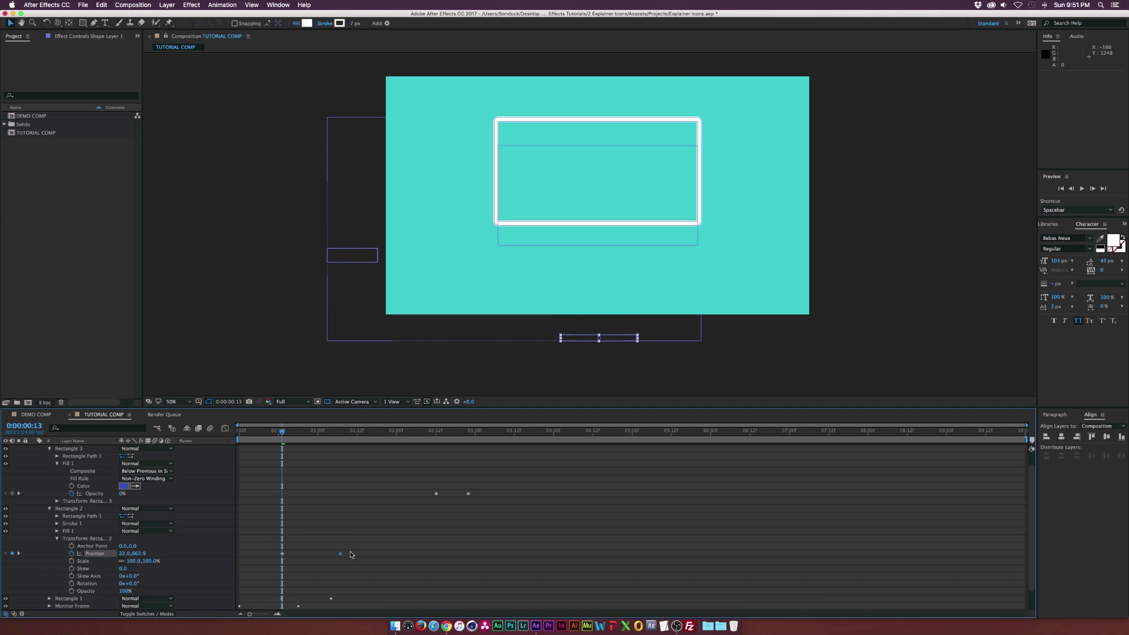
Apply Easy Ease to the final position keyframes of the neck and base rectangles.
{"action": "left_click", "coordinate": [49, 598]}
{"action": "scroll", "coordinate": [345, 580], "scroll_direction": "down", "scroll_amount": 3}
{"action": "left_click_drag", "start_coordinate": [345, 580], "coordinate": [327, 559]}
Retime the base rectangle's position keyframes to start at 0:00:00:22 and end at about 0:00:01:12.
{"action": "left_click_drag", "start_coordinate": [366, 485], "coordinate": [283, 476]}
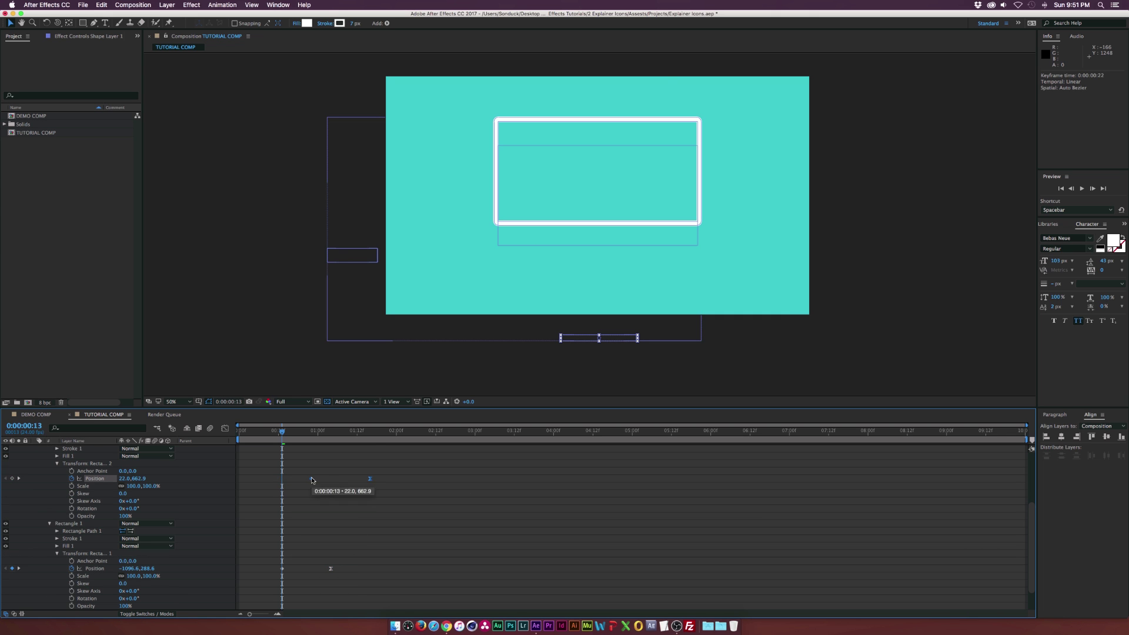
{"action": "left_click", "coordinate": [379, 482]}
{"action": "left_click_drag", "start_coordinate": [282, 431], "coordinate": [370, 432]}
{"action": "left_click_drag", "start_coordinate": [381, 475], "coordinate": [357, 483]}
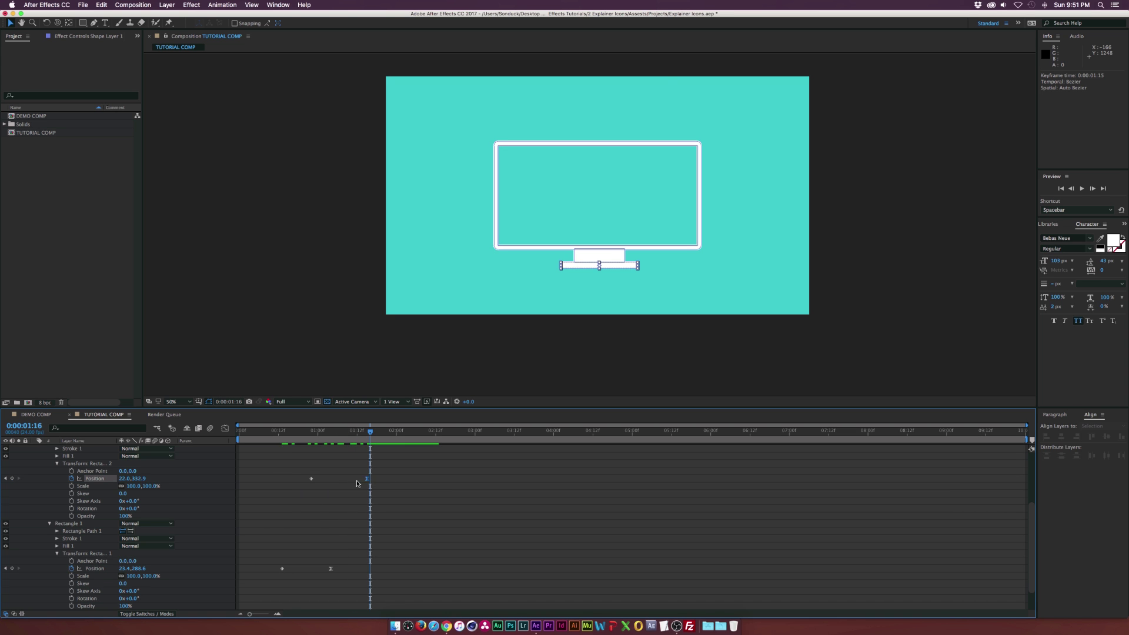
Reveal only the keyframed properties of the layers and play back the monitor's build-in animation.
{"action": "left_click", "coordinate": [284, 530]}
{"action": "key", "text": "u"}
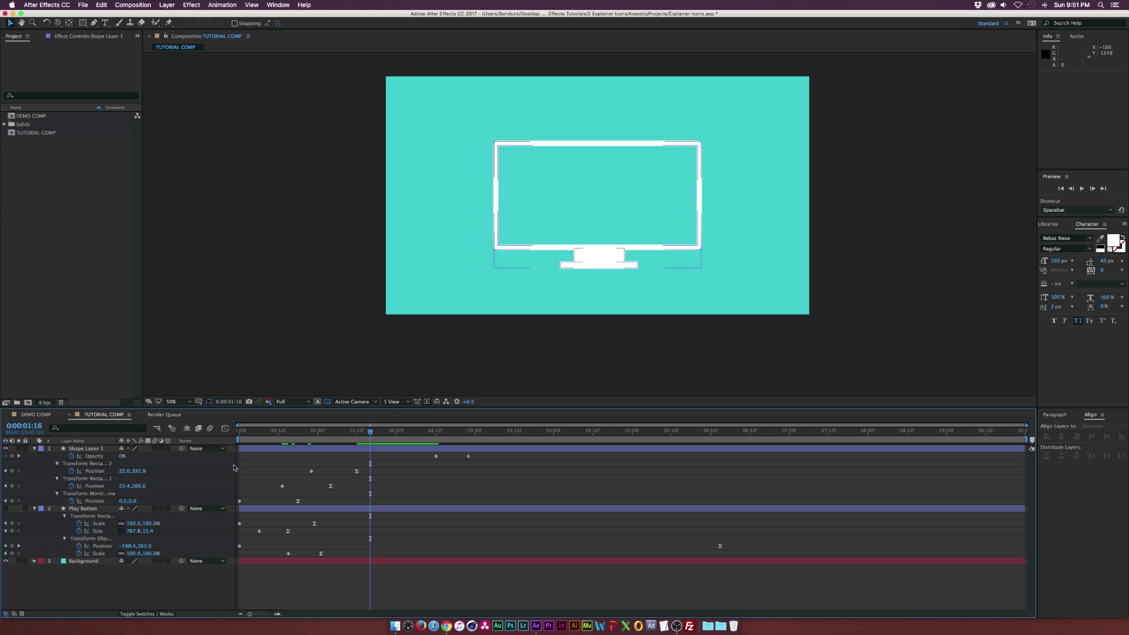
{"action": "left_click_drag", "start_coordinate": [462, 432], "coordinate": [348, 447]}
{"action": "key", "text": "space"}
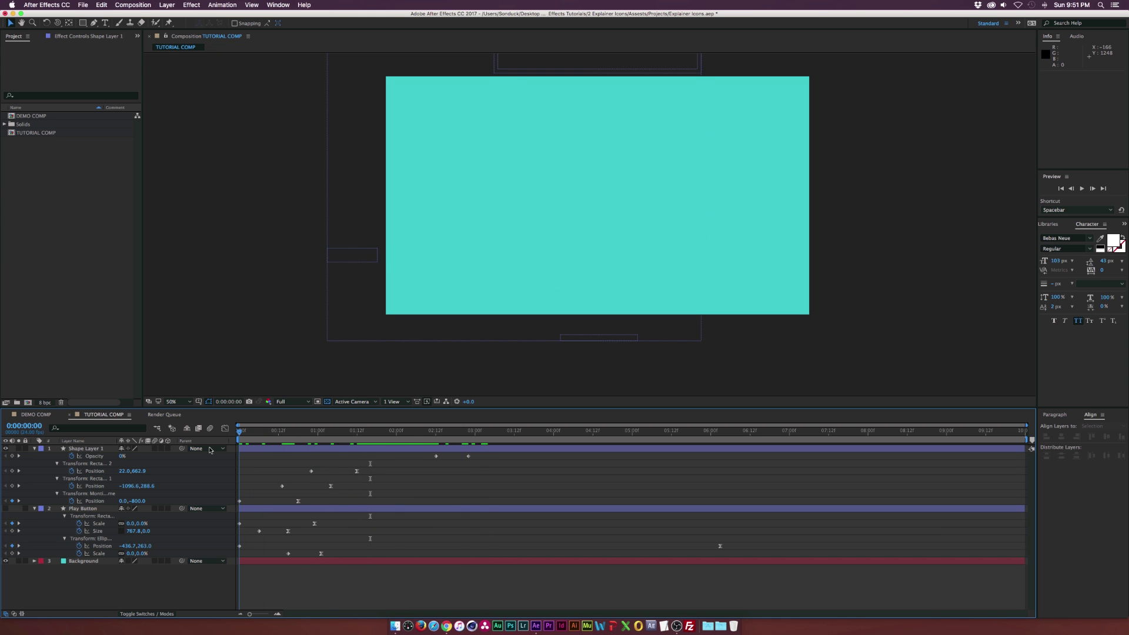
Enable motion blur on Shape Layer 1 and the Play Button layer, and for the whole composition.
{"action": "left_click", "coordinate": [155, 448]}
{"action": "left_click", "coordinate": [155, 509]}
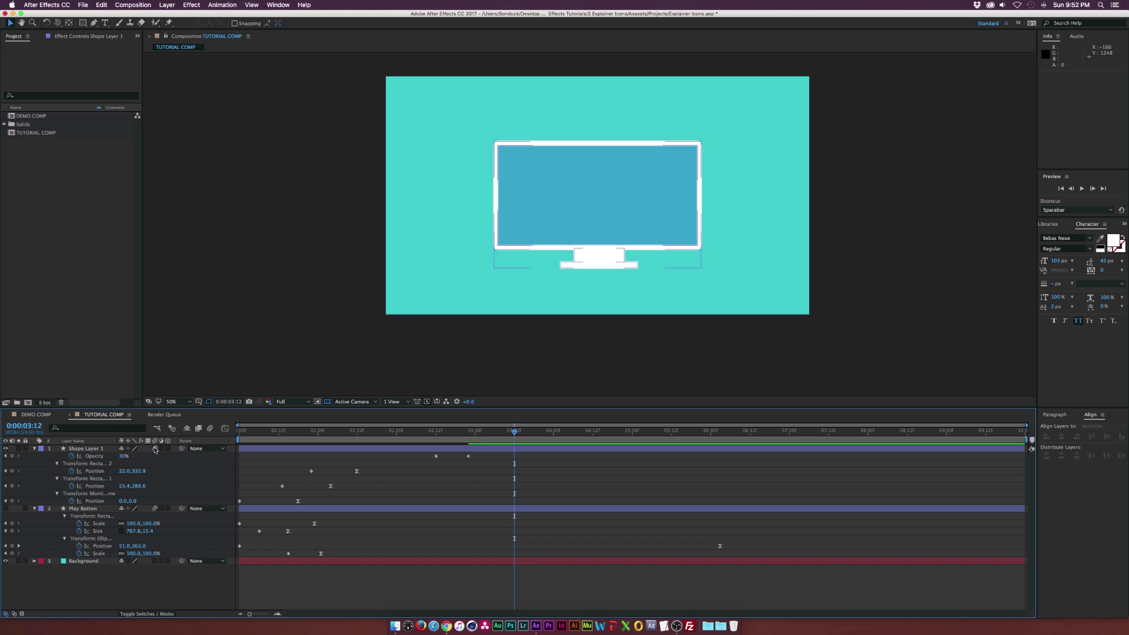
{"action": "left_click", "coordinate": [210, 428]}
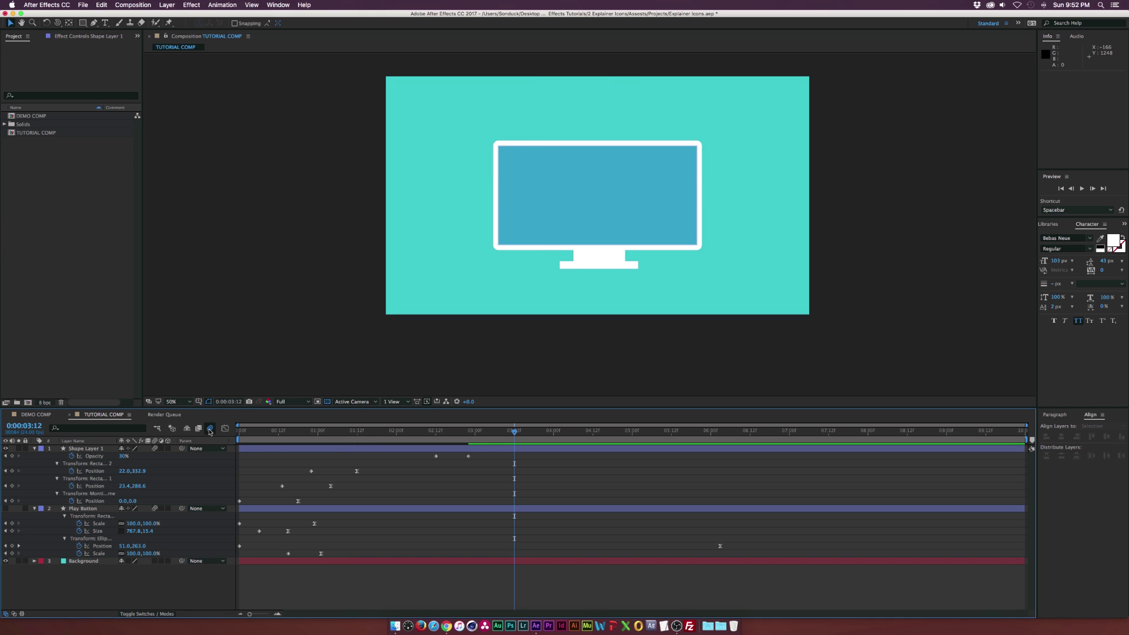
Make the Play Button layer visible and shift it in time to start at 0:00:01:09.
{"action": "left_click", "coordinate": [5, 508]}
{"action": "left_click_drag", "start_coordinate": [262, 510], "coordinate": [367, 509]}
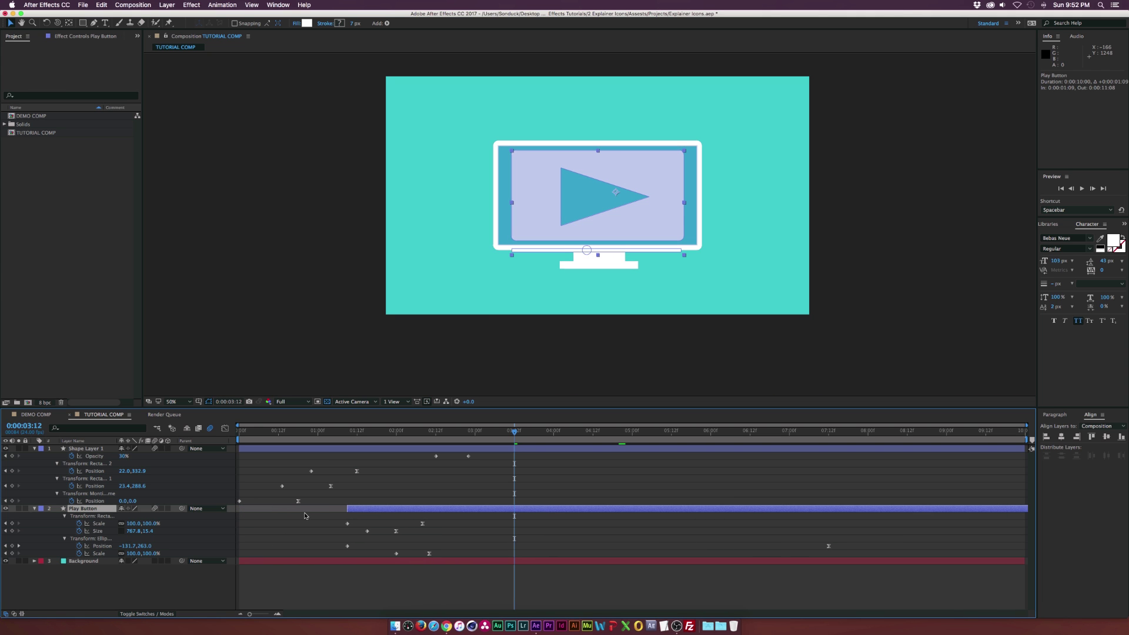
Scale the Play Button layer to 58% and center it horizontally in the composition with the title-safe guides shown.
{"action": "key", "text": "s"}
{"action": "left_click_drag", "start_coordinate": [134, 516], "coordinate": [112, 516]}
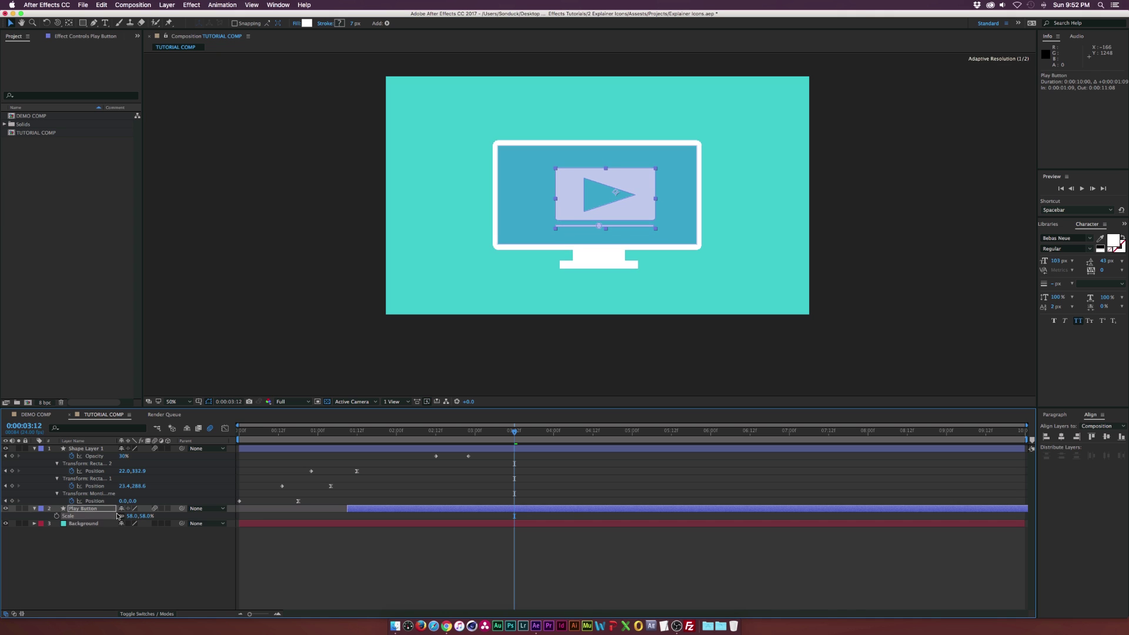
{"action": "key", "text": "apostrophe"}
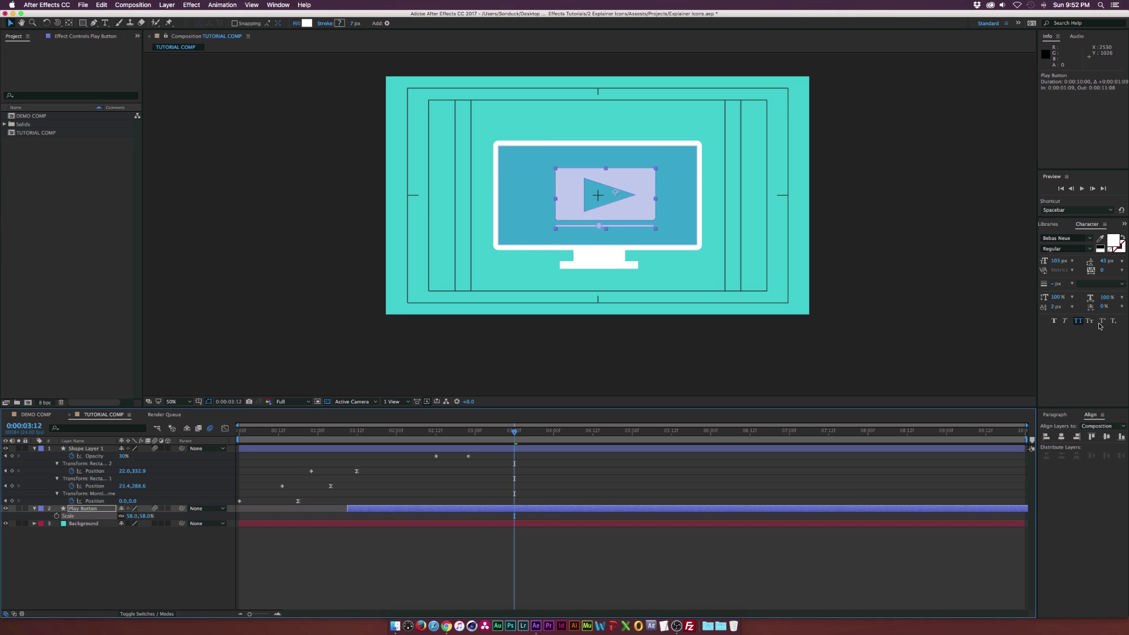
{"action": "left_click", "coordinate": [1062, 437]}
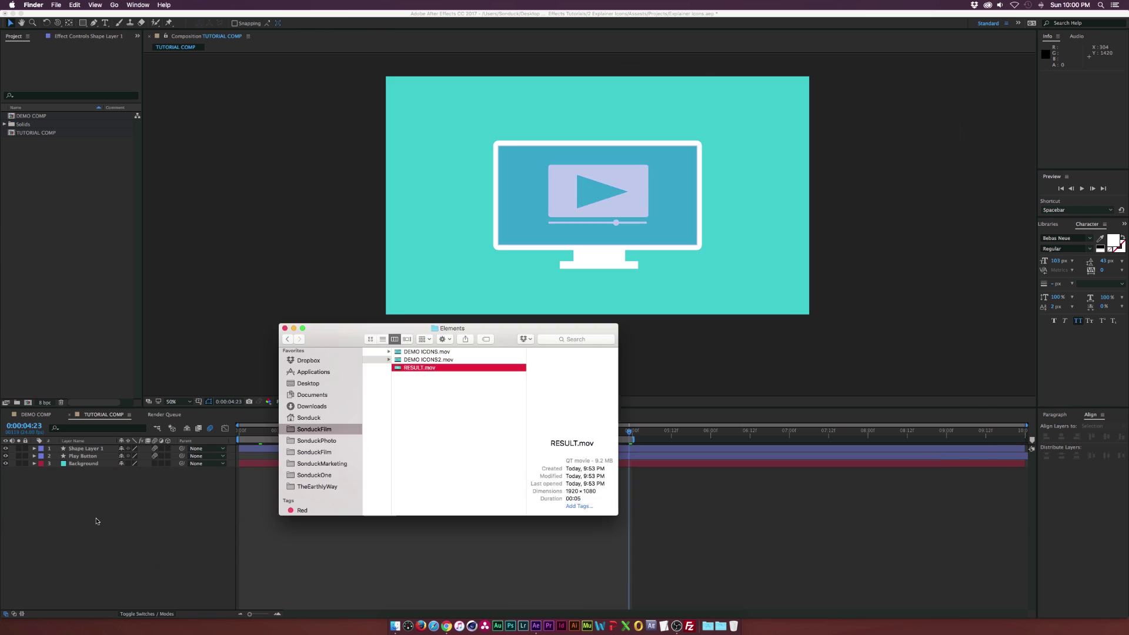
Switch to Finder and preview the rendered RESULT.mov in the Elements folder.
{"action": "key", "text": "space"}
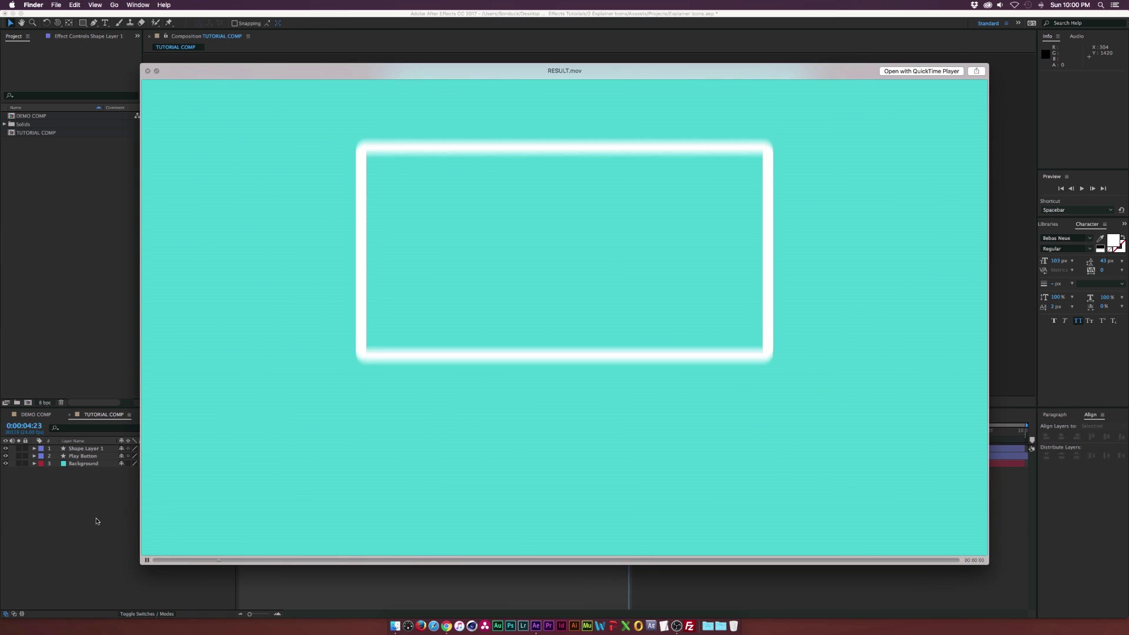